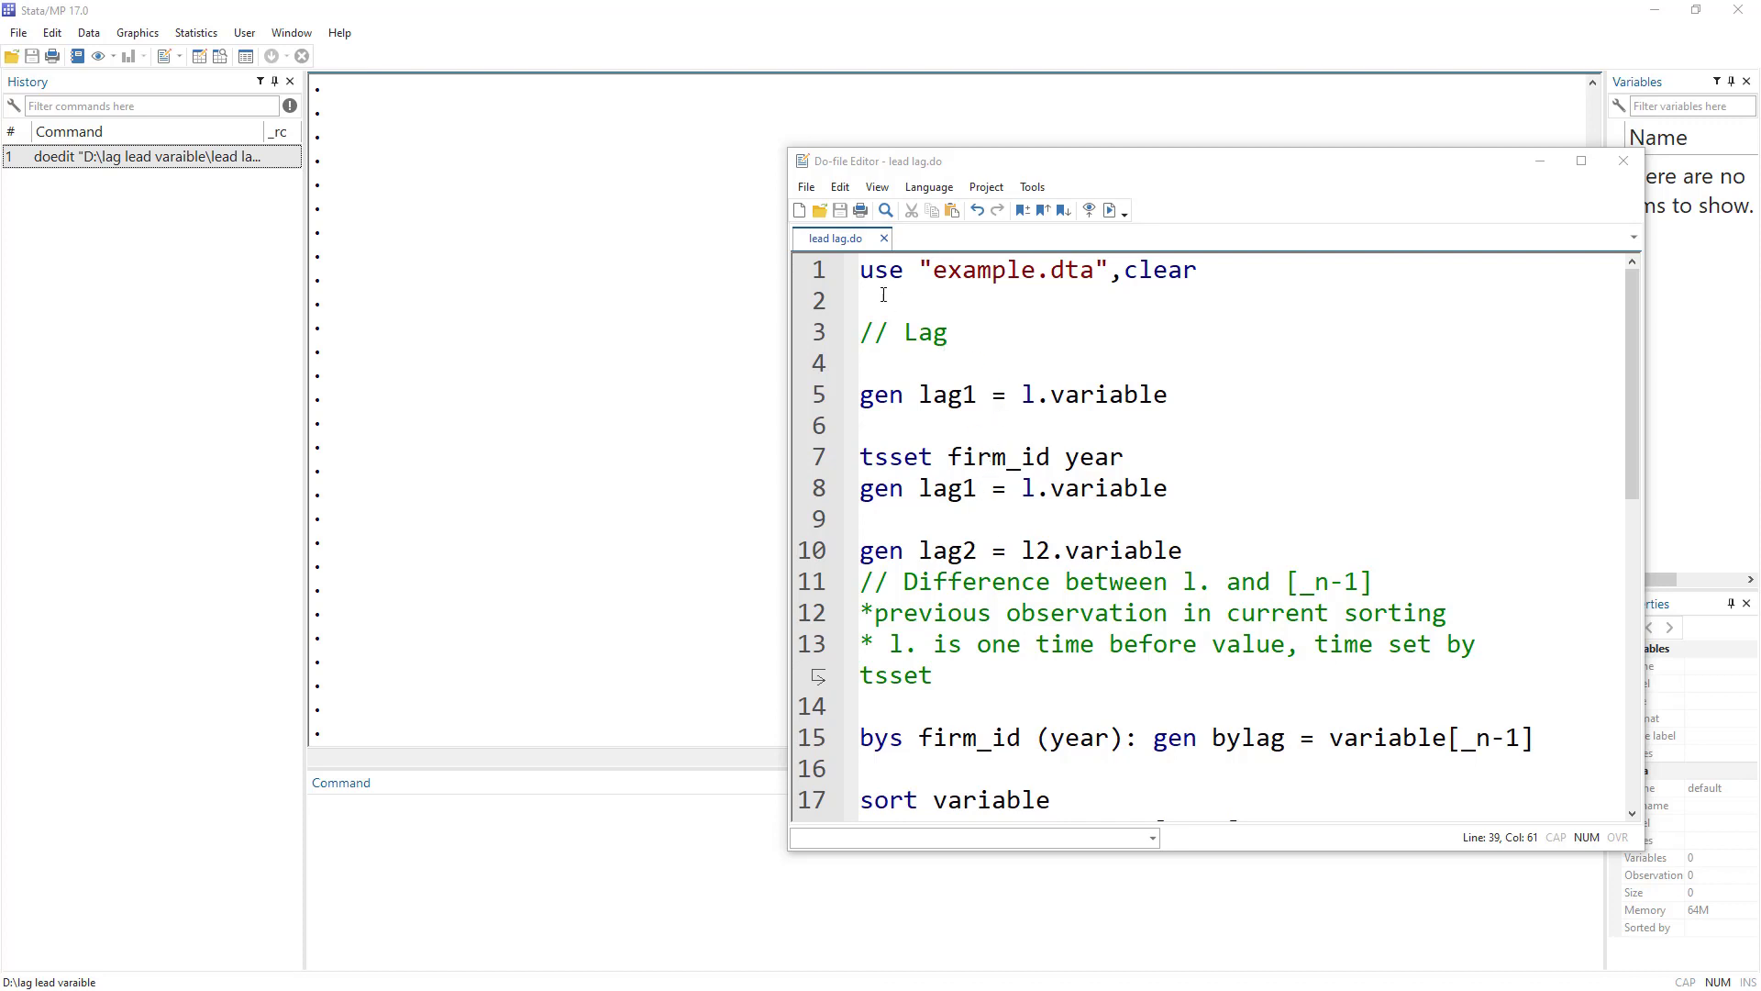
# - Run the do-file line that loads example.dta with the clear option and open the dataset in the Data Editor
pyautogui.click(836, 272)
pyautogui.click(1110, 210)
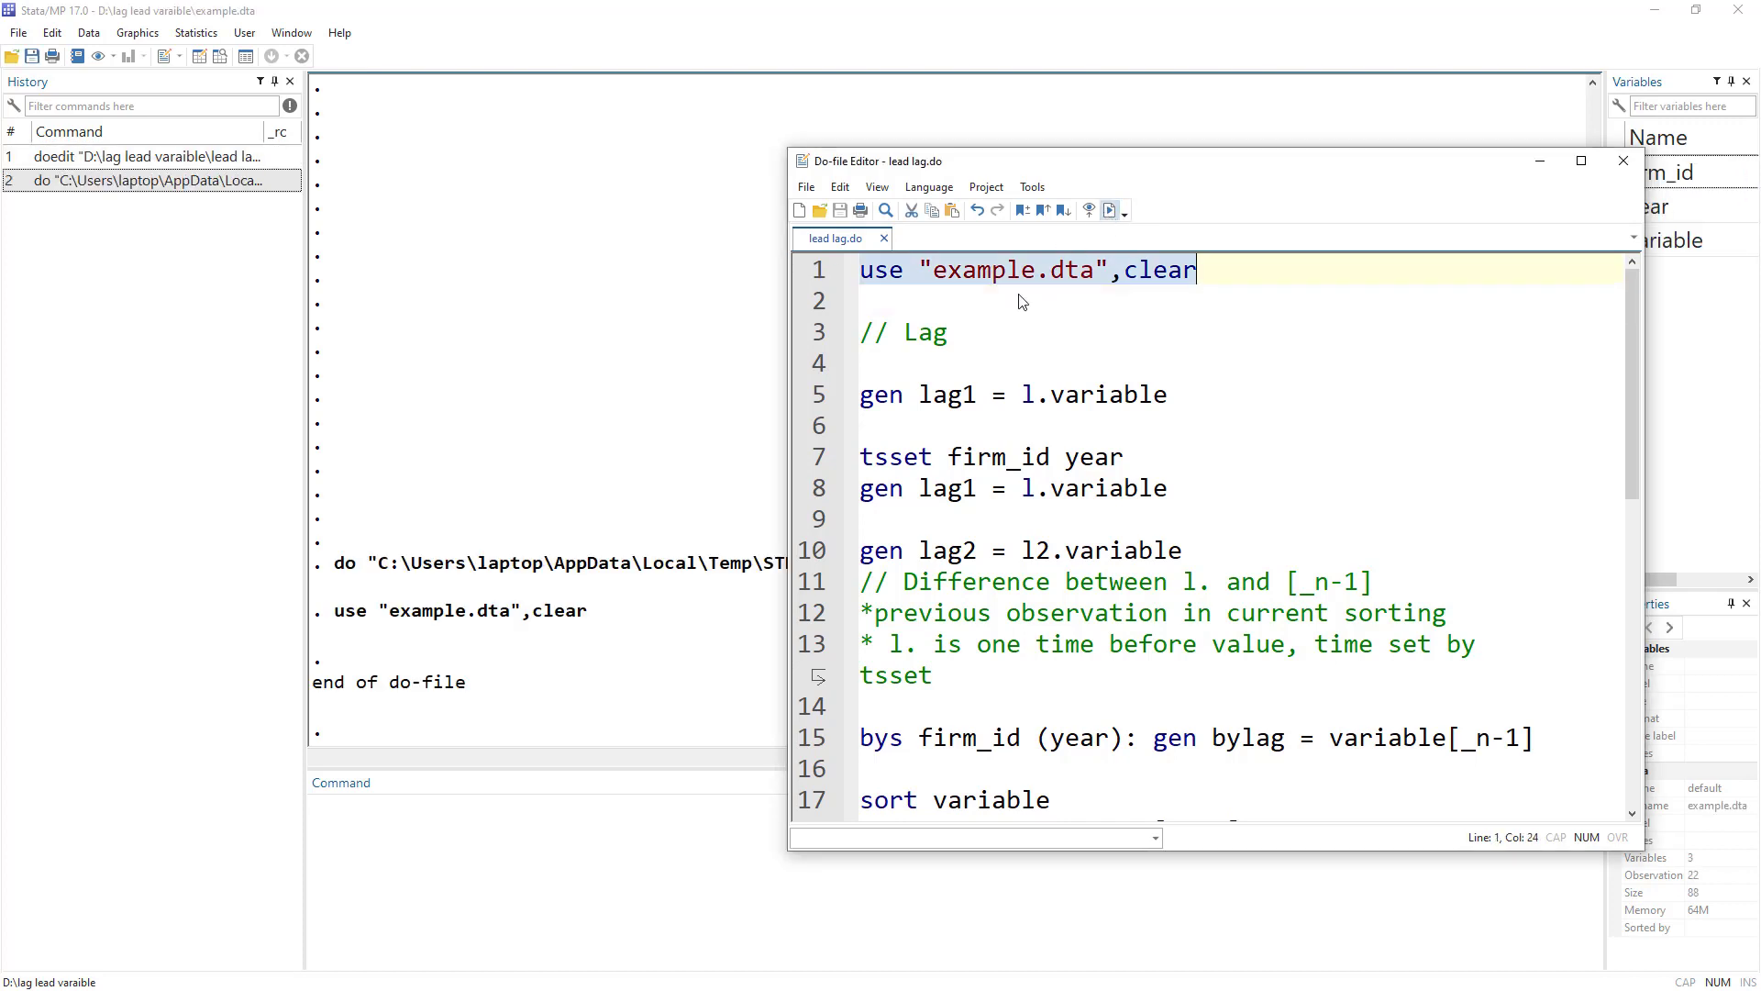
pyautogui.click(199, 56)
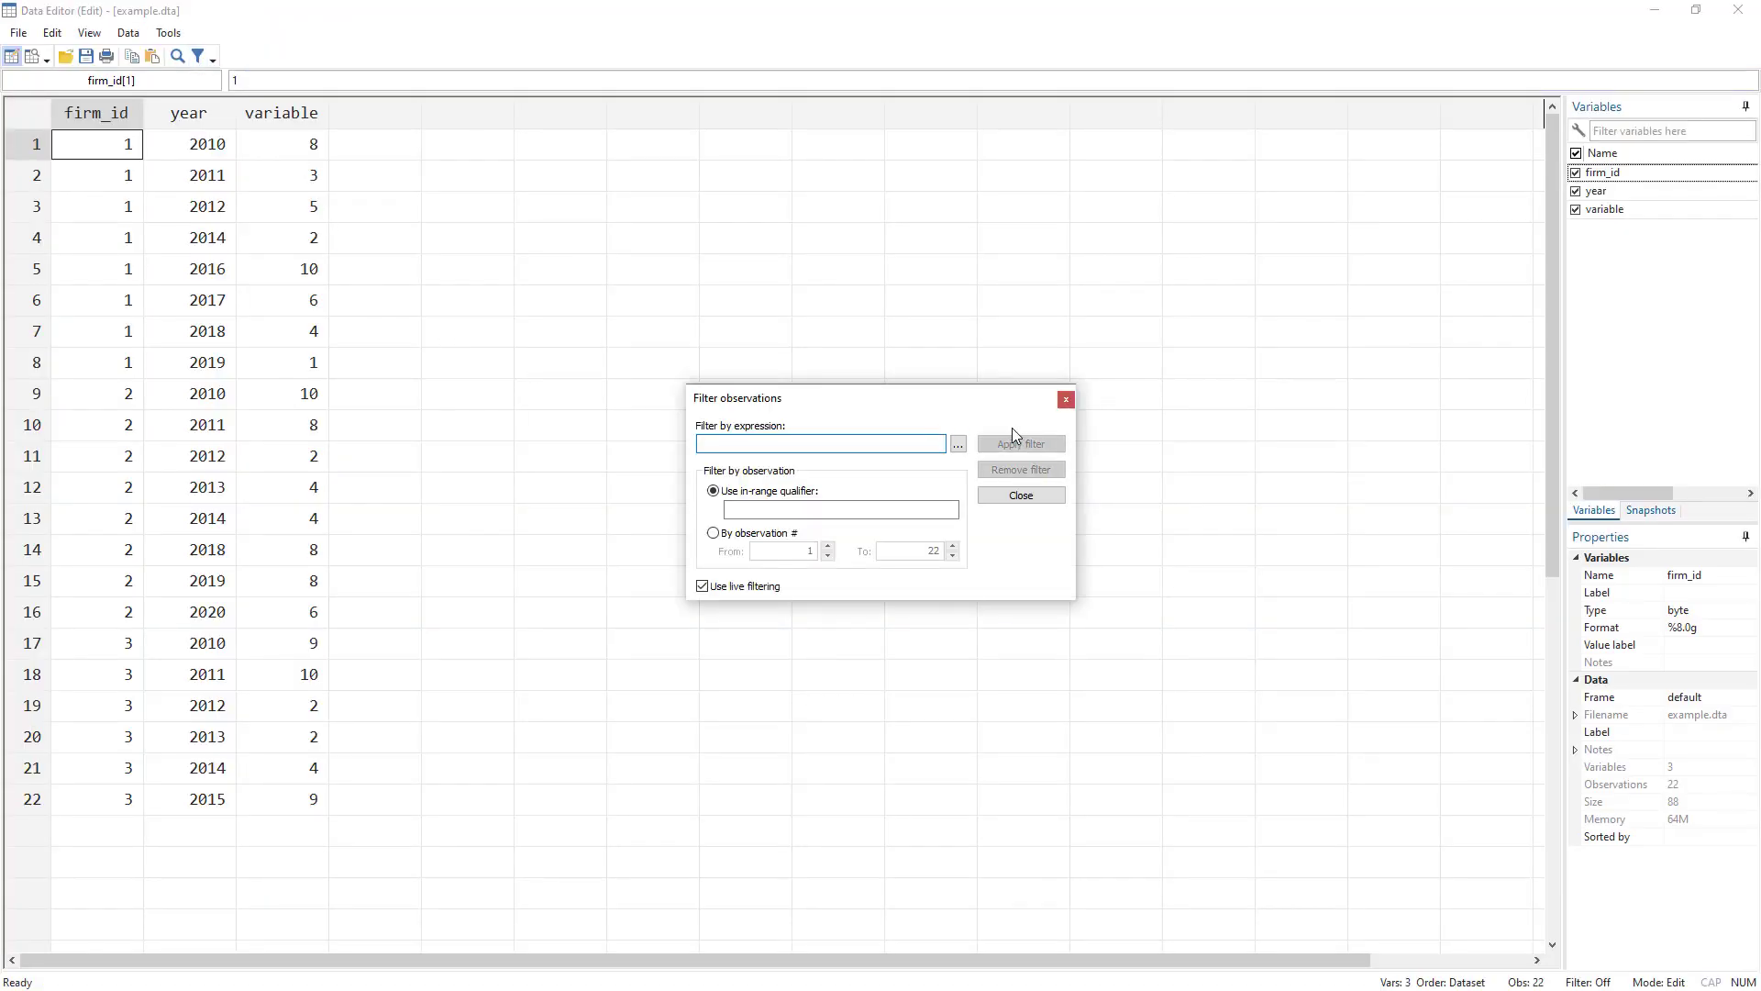
pyautogui.click(1066, 399)
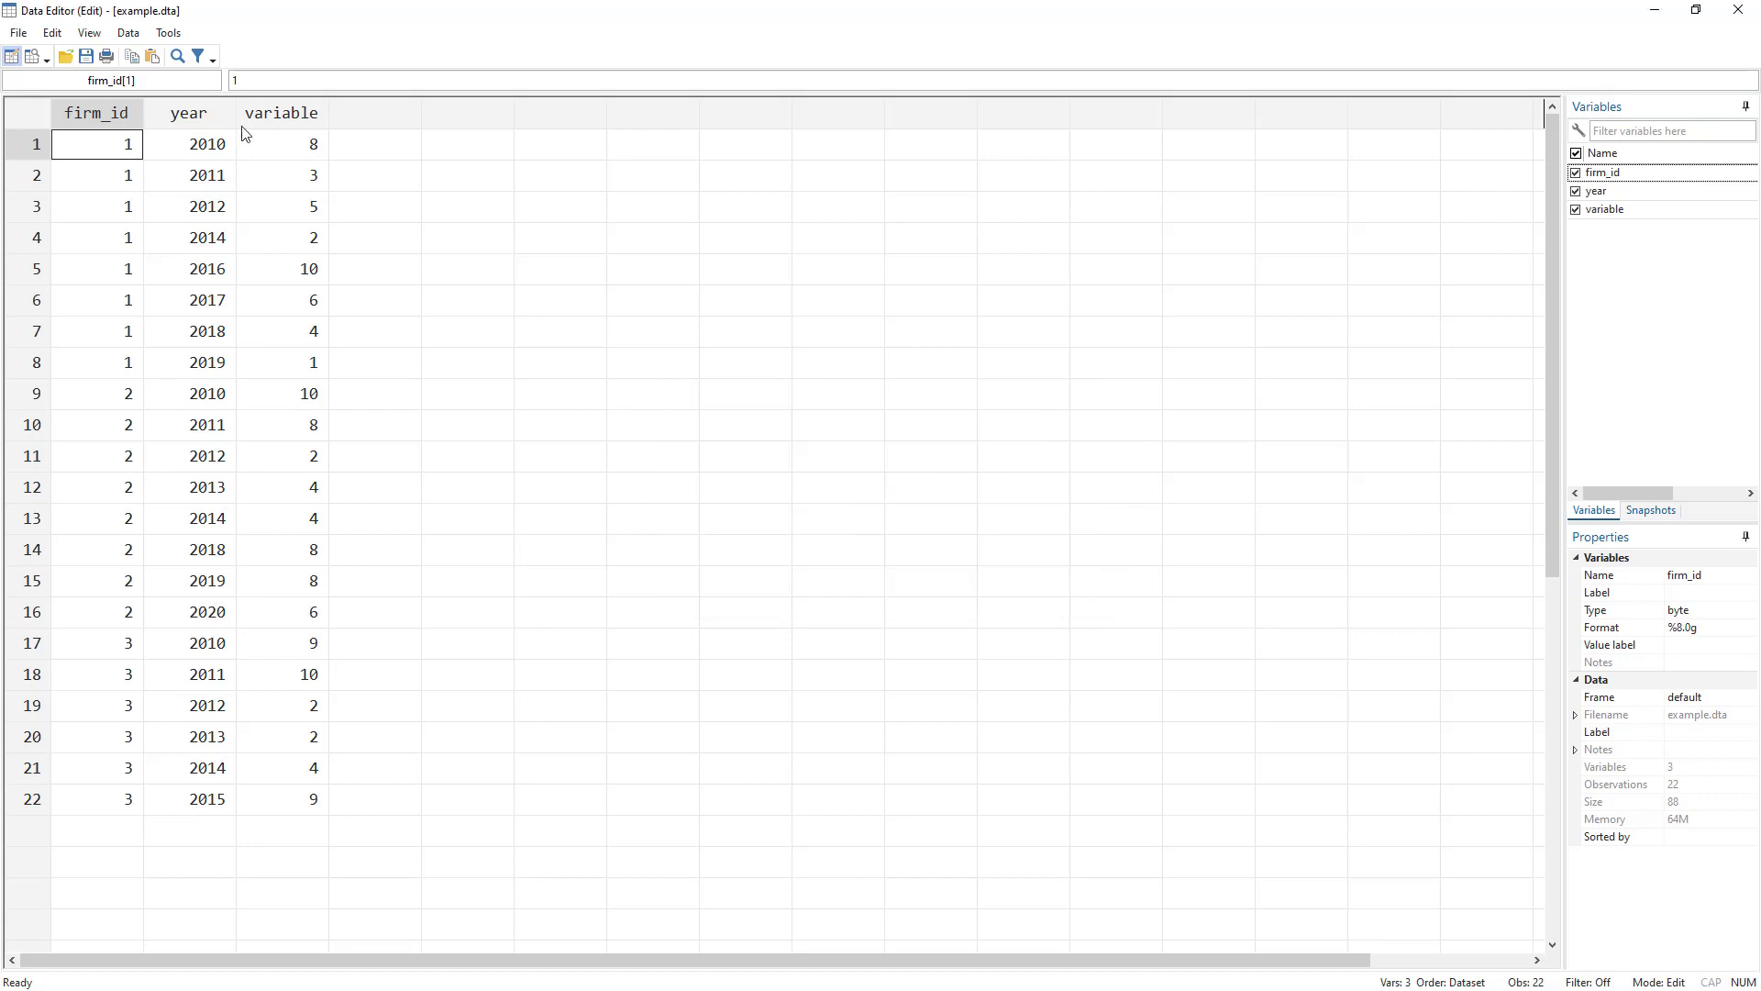
# - Examine the firm_id, year and variable columns of the dataset, focusing on the first firm's 2010 and 2011 rows
pyautogui.moveTo(117, 775); pyautogui.dragTo(224, 330)
pyautogui.moveTo(300, 158); pyautogui.dragTo(278, 533)
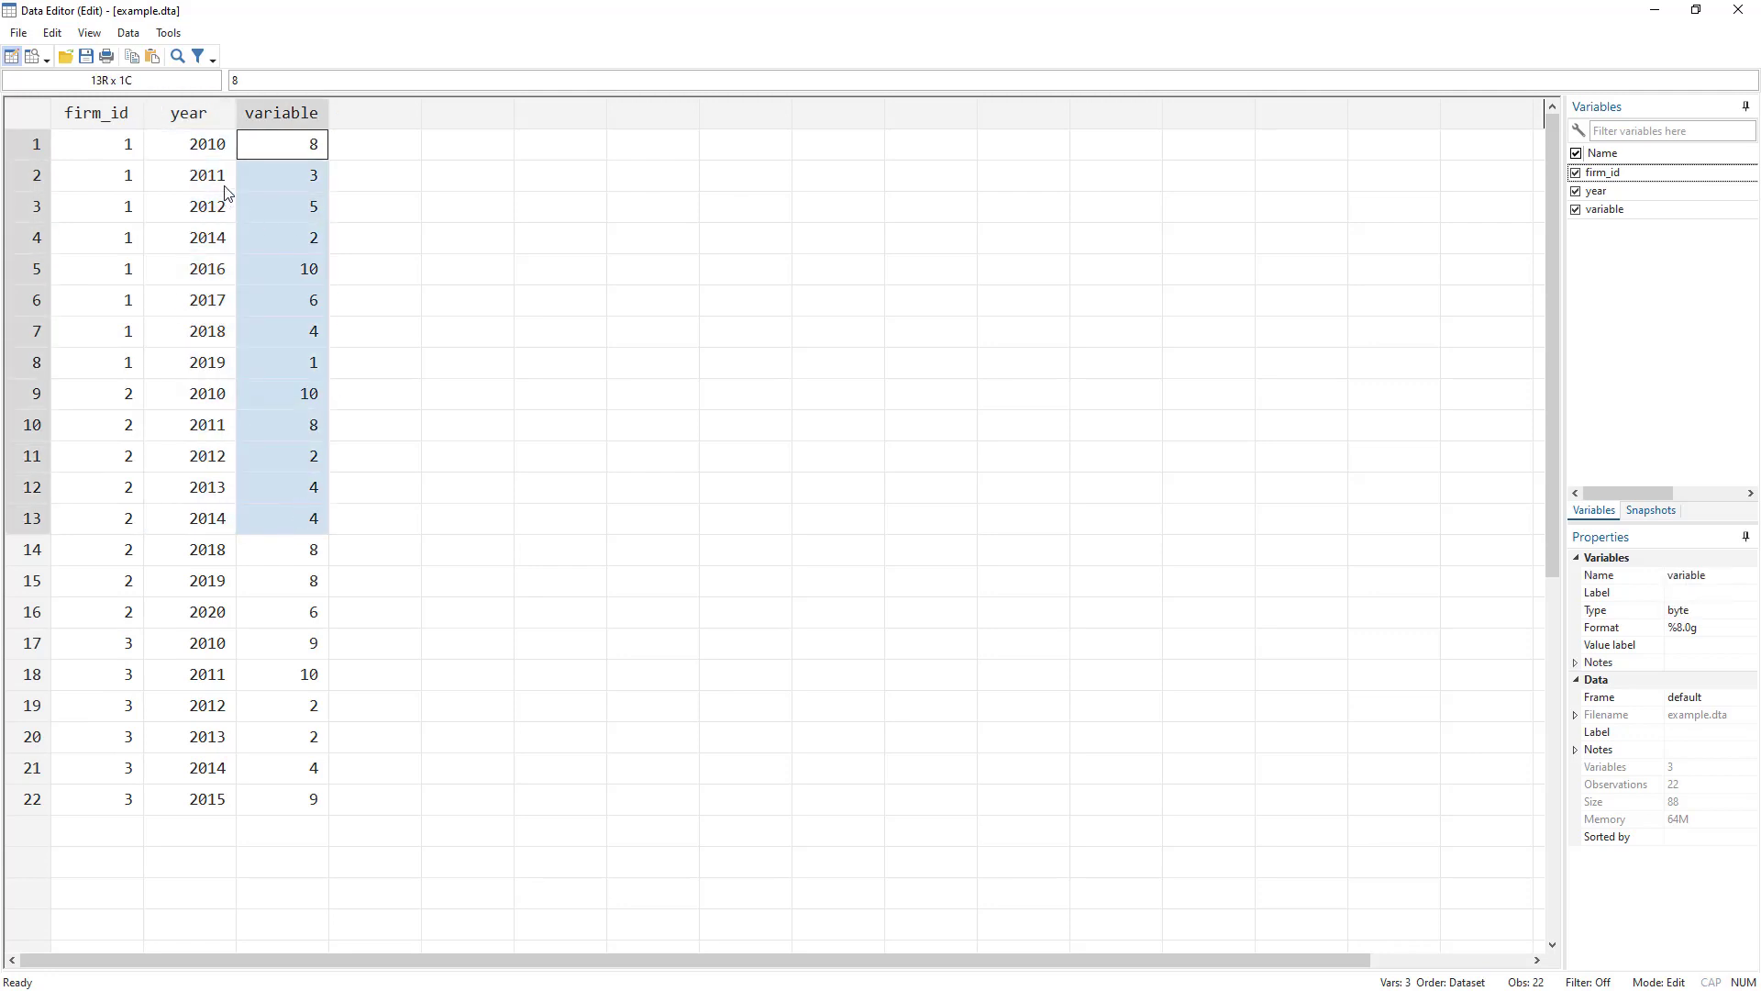
pyautogui.click(204, 146)
pyautogui.moveTo(204, 149); pyautogui.dragTo(210, 178)
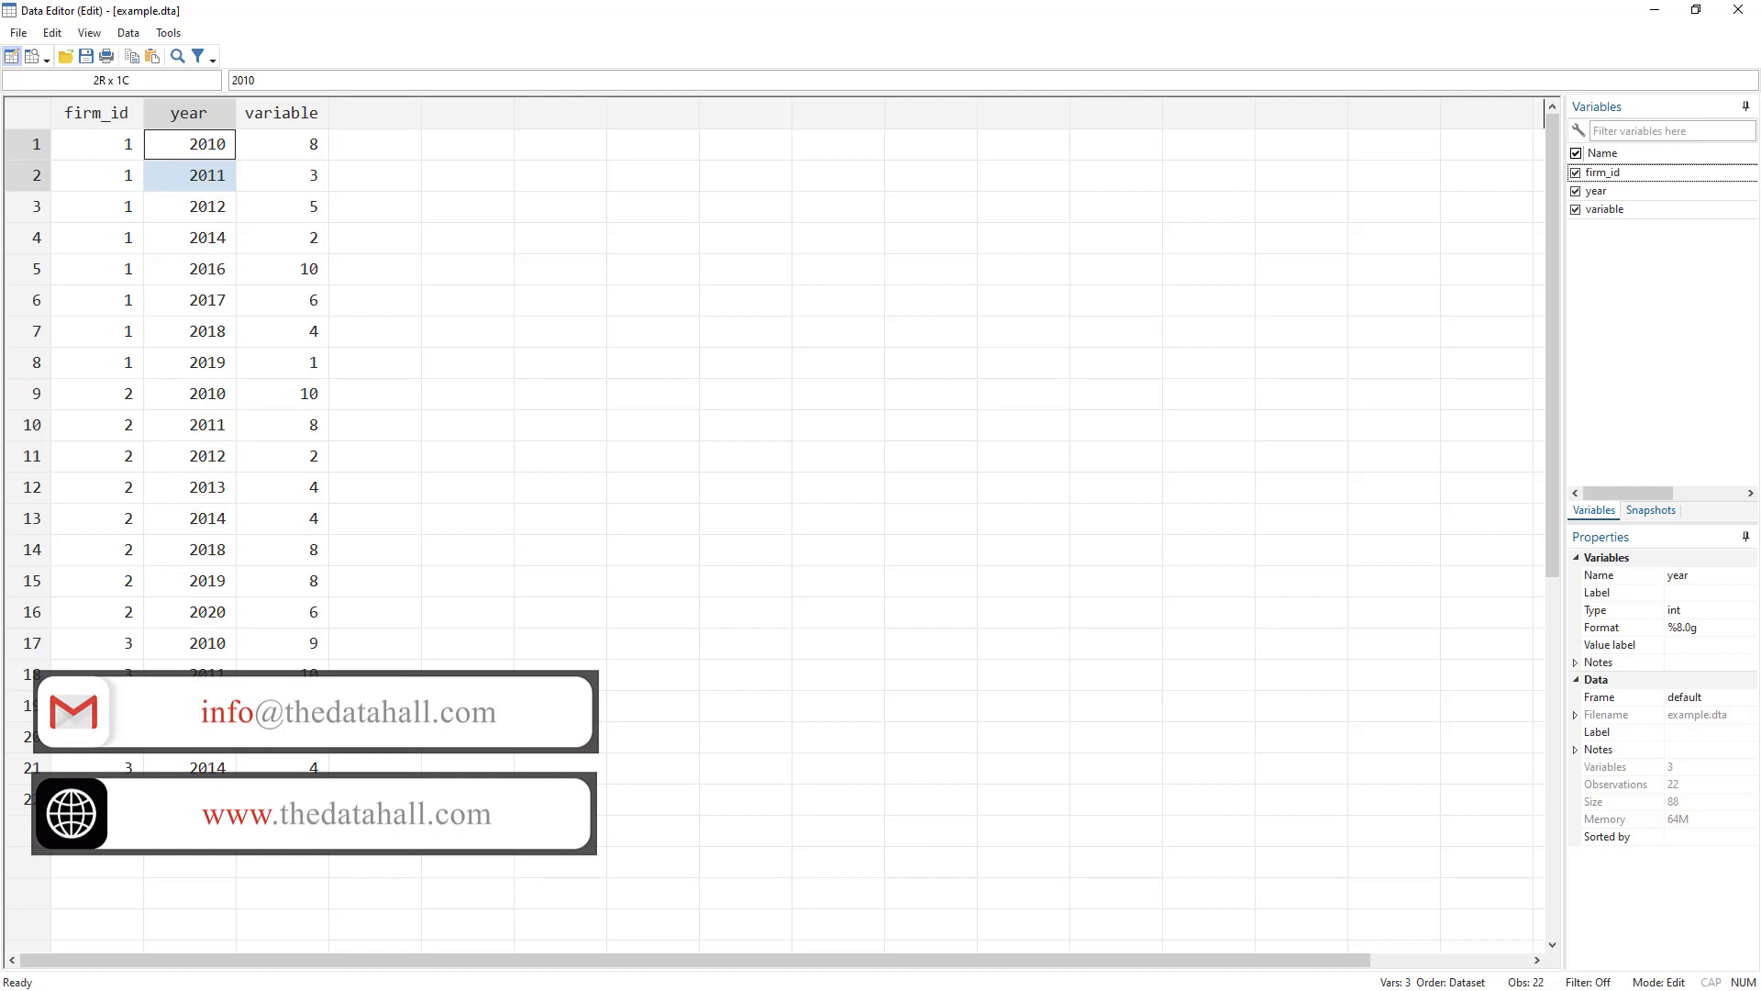
# - Try running line 5 of the do-file, gen lag1 = l.variable, and check its output and the dataset
pyautogui.hotkey('alt', 'Tab')
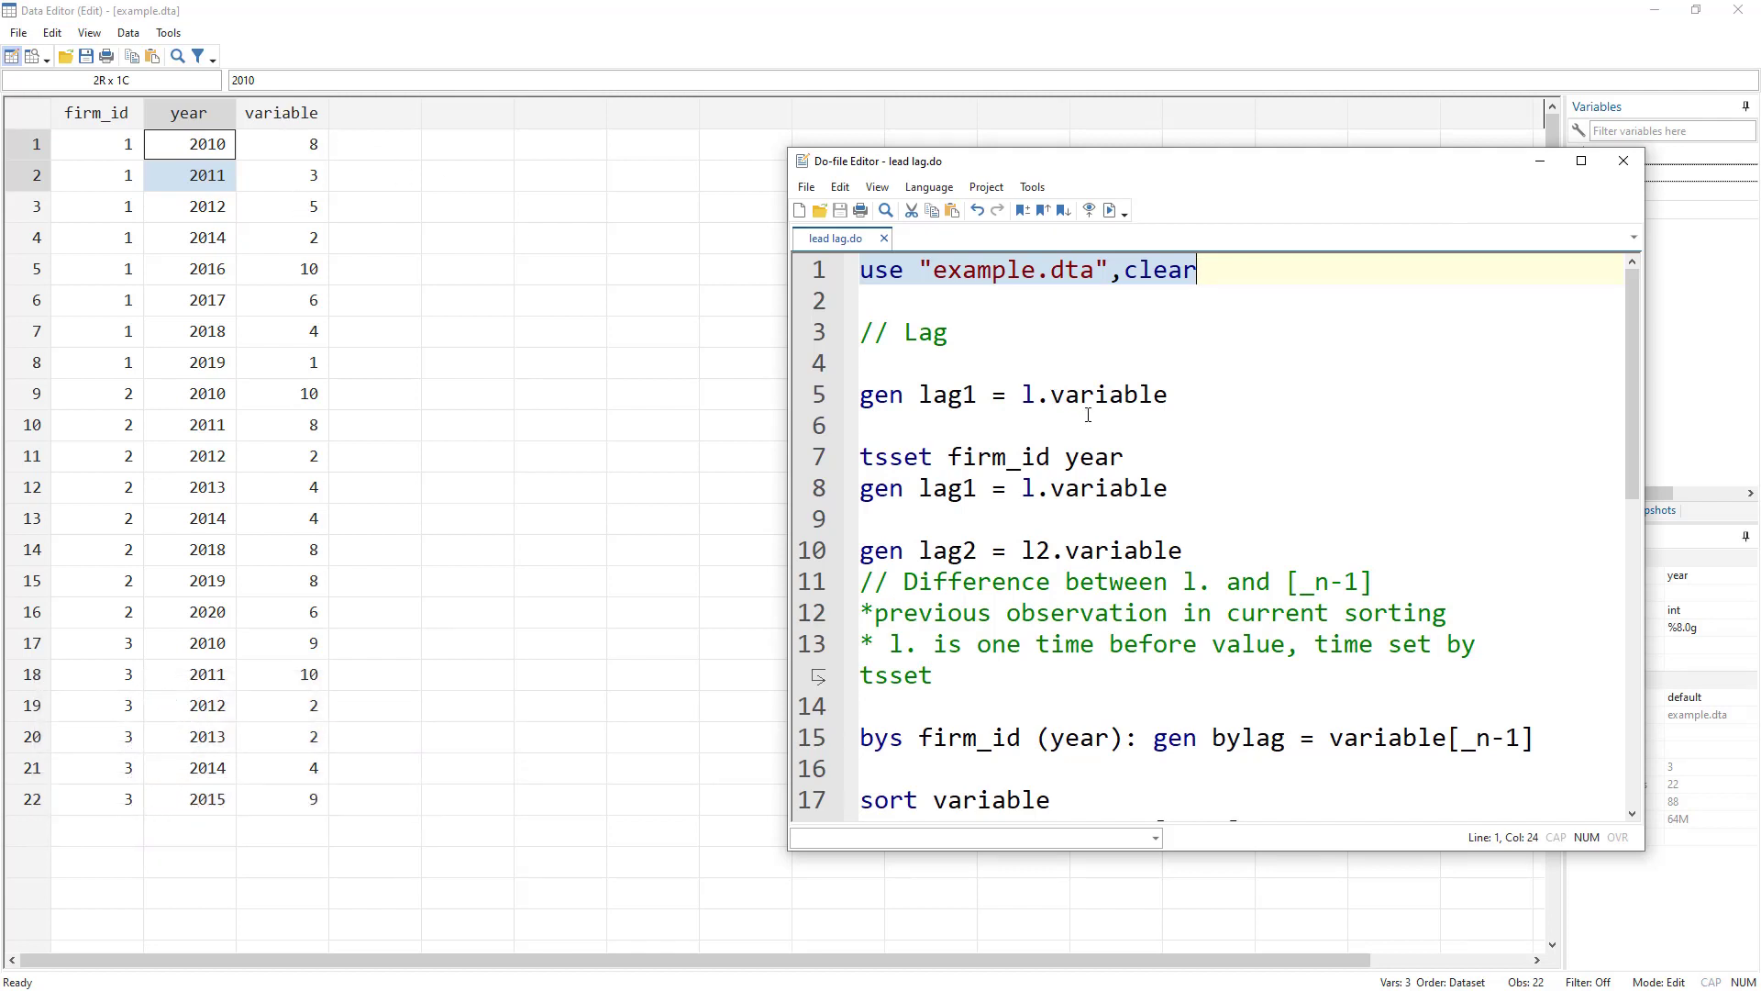
pyautogui.click(988, 401)
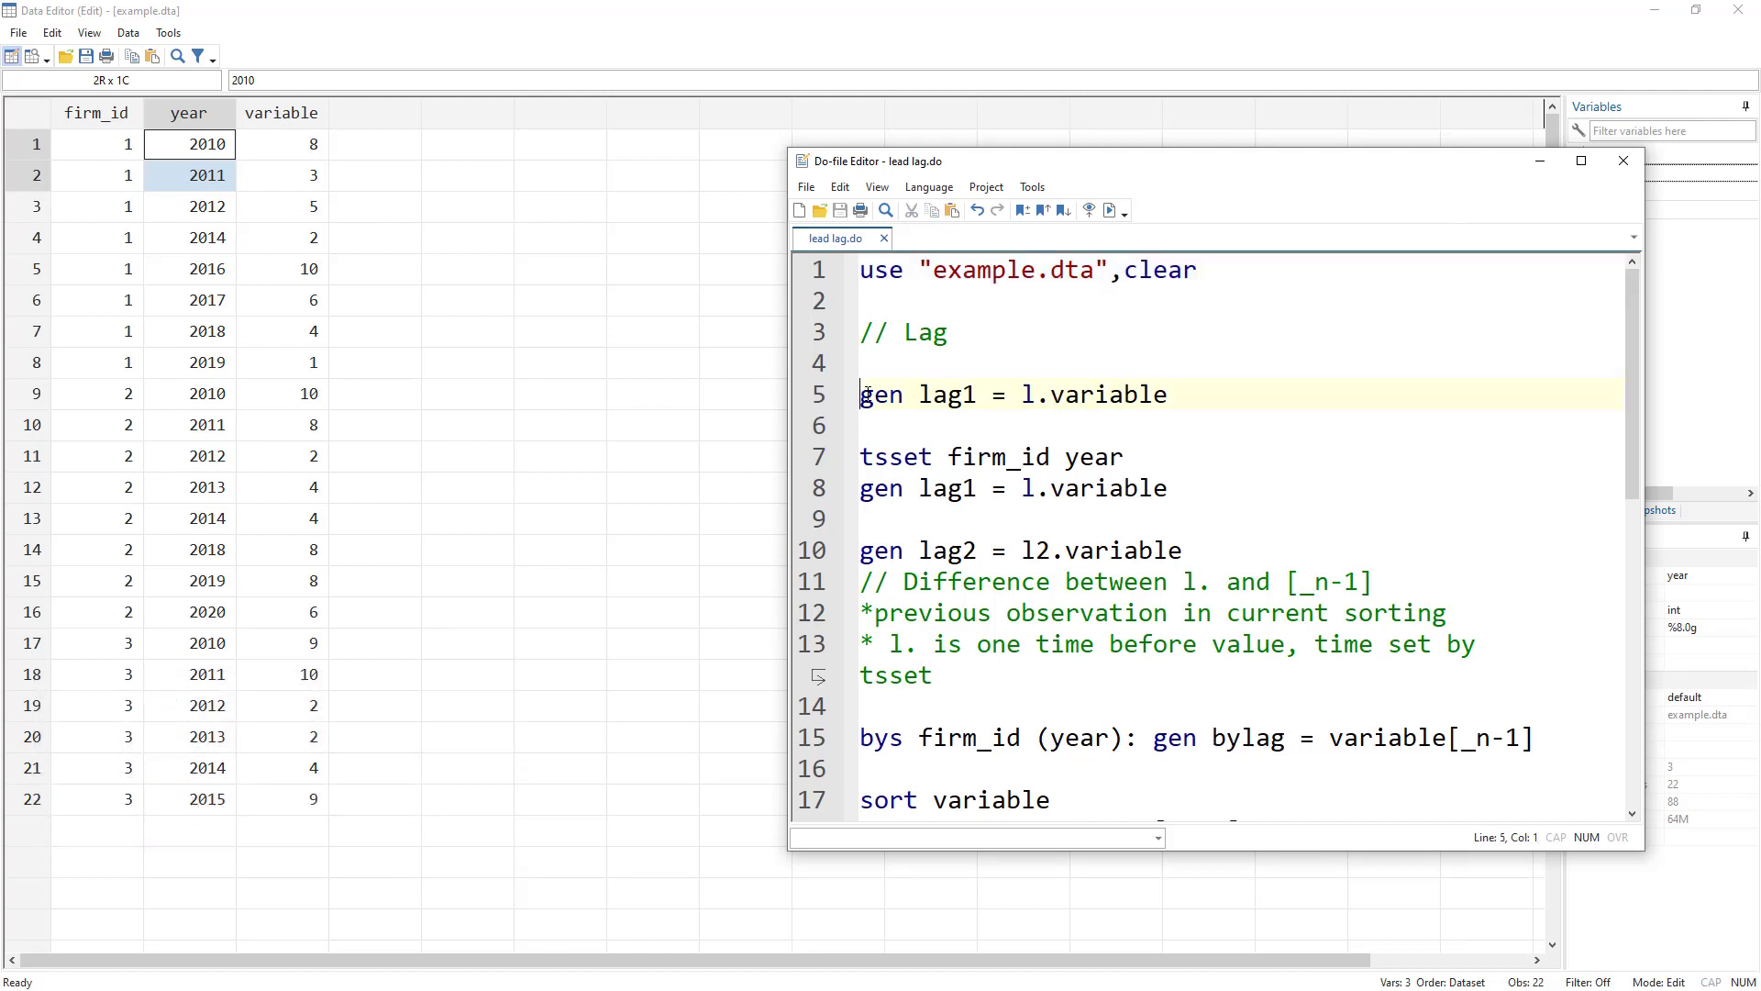
pyautogui.doubleClick(950, 396)
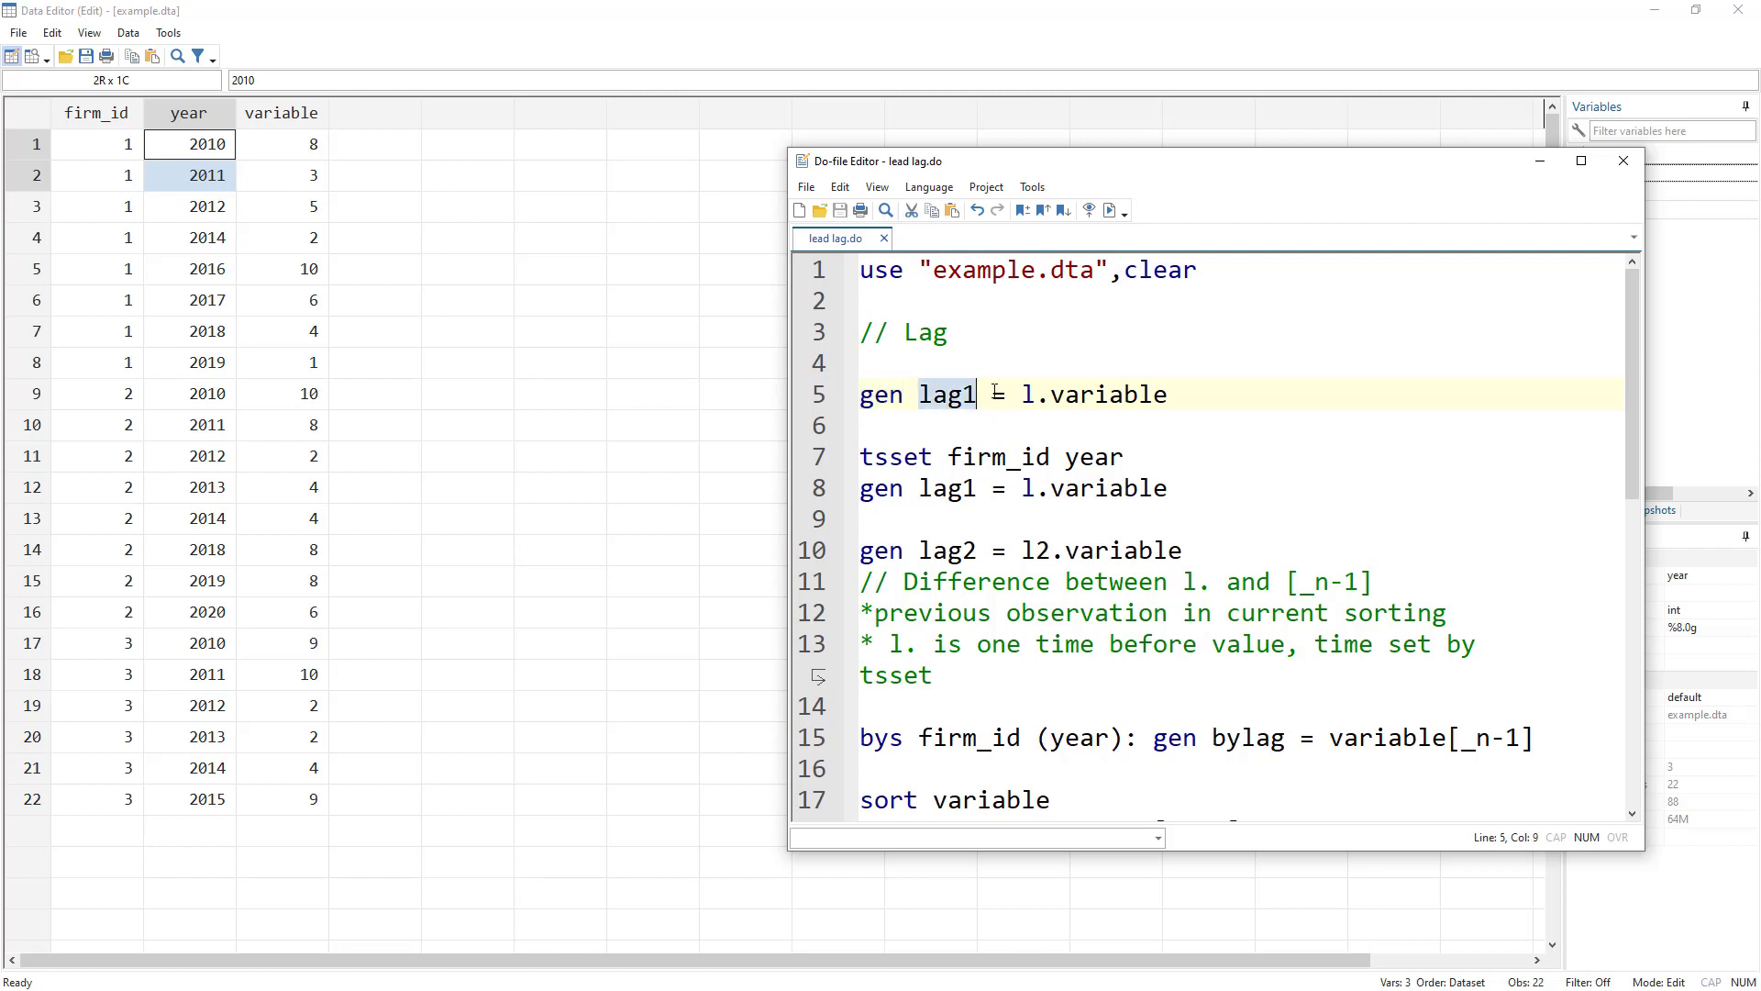
pyautogui.moveTo(1023, 397); pyautogui.dragTo(1049, 398)
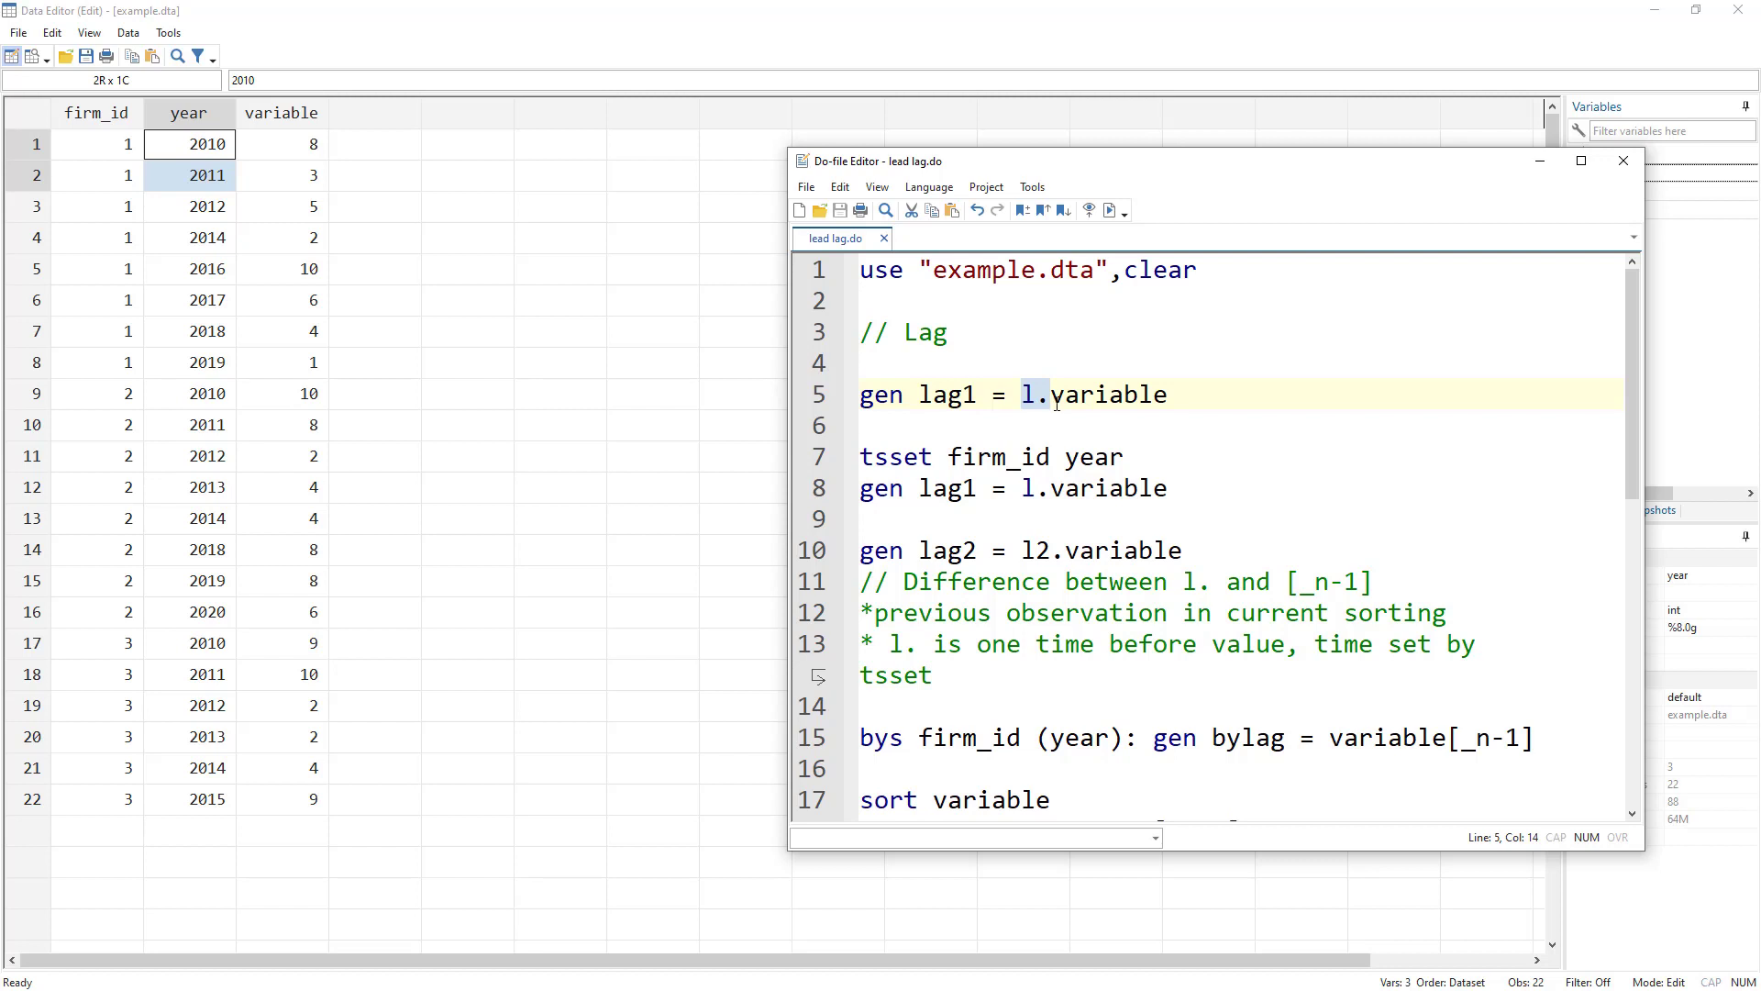
pyautogui.doubleClick(1087, 399)
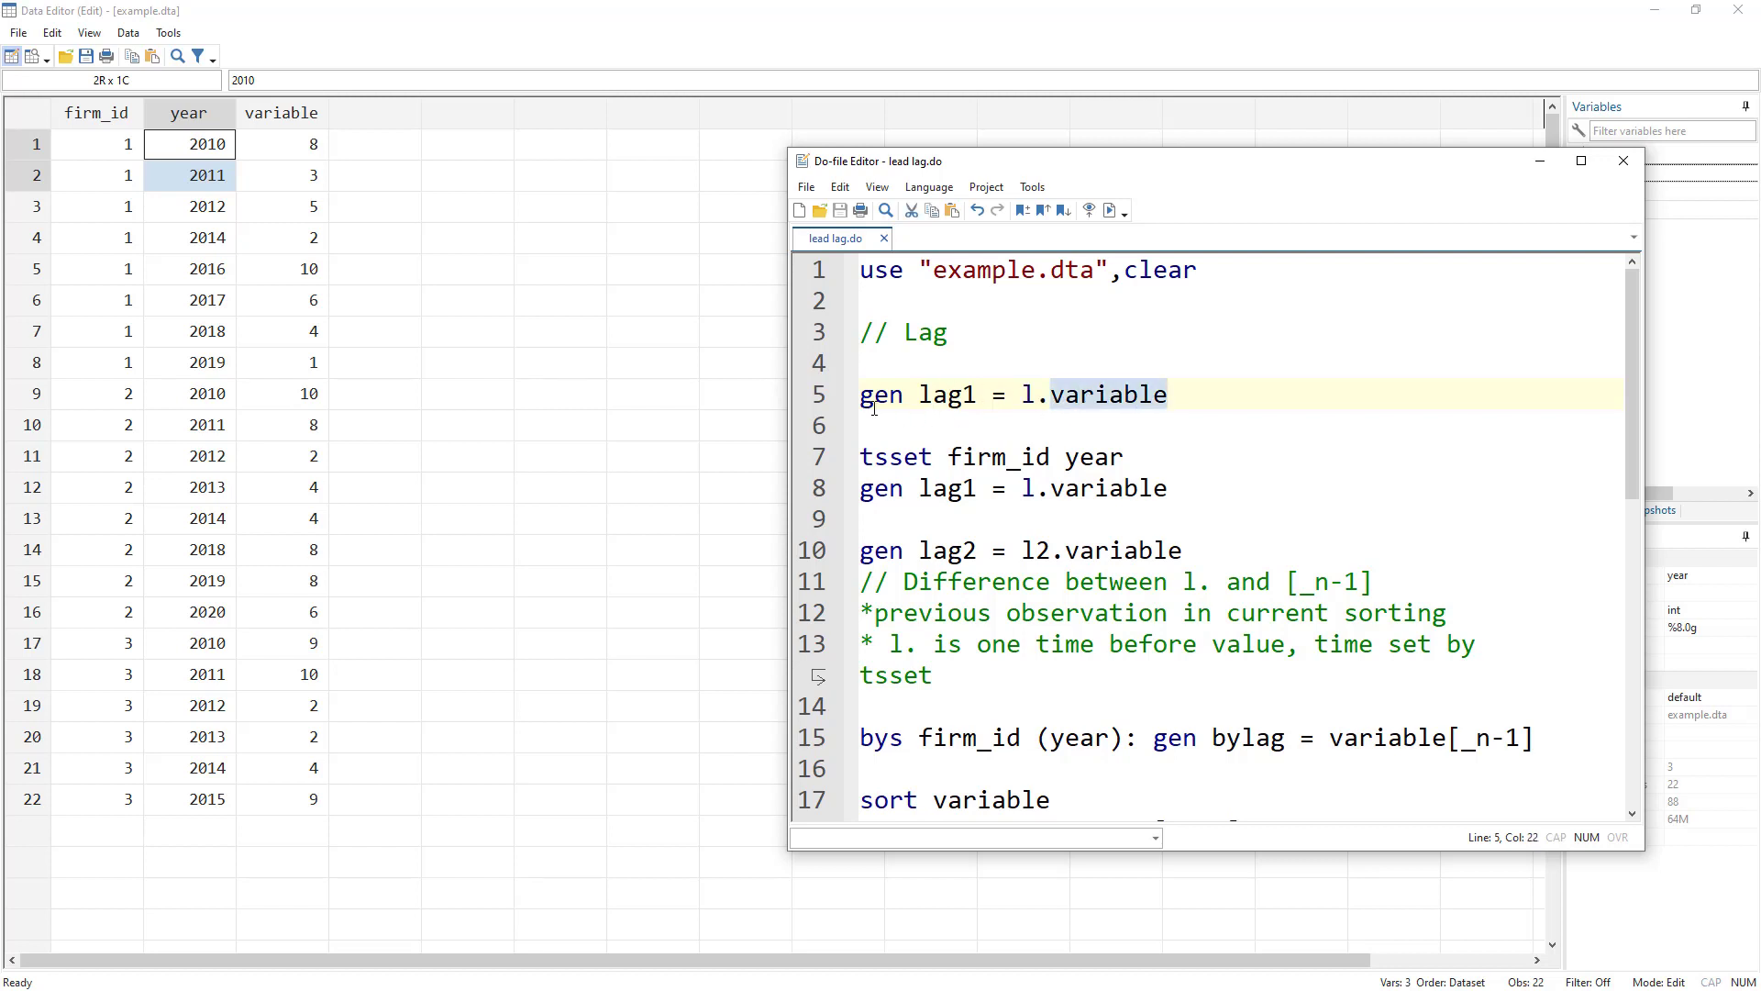
pyautogui.click(813, 396)
pyautogui.click(1110, 210)
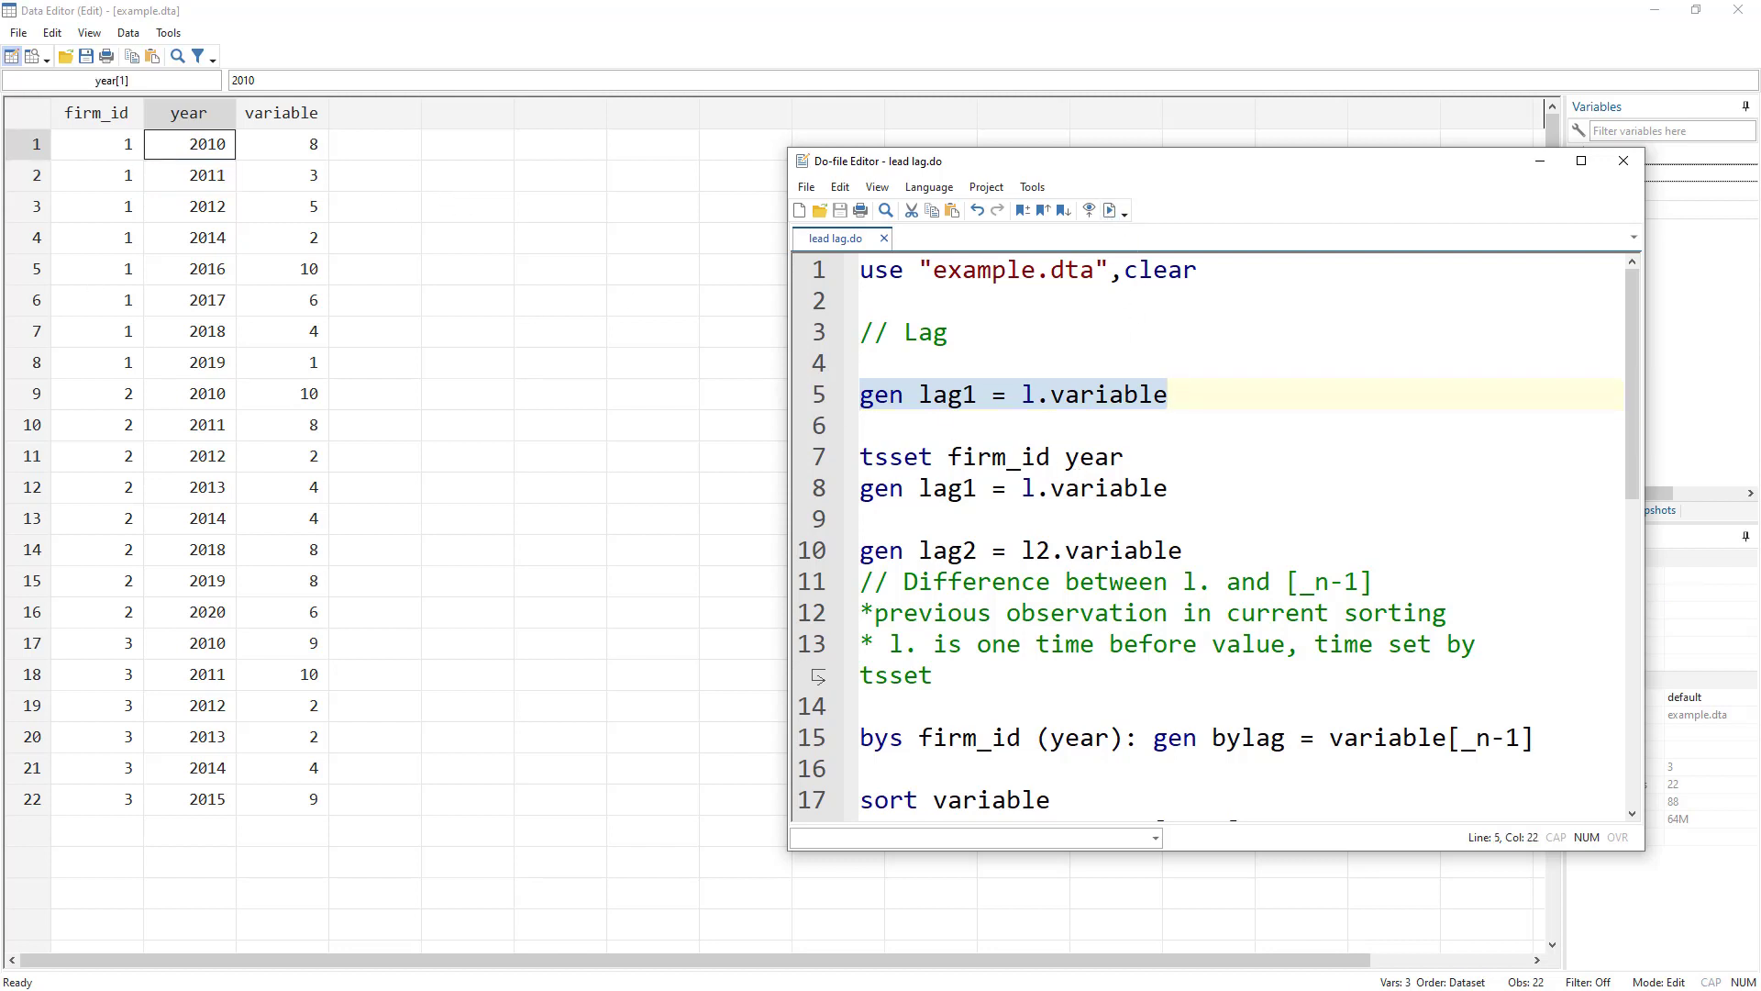
pyautogui.hotkey('alt', 'Tab')
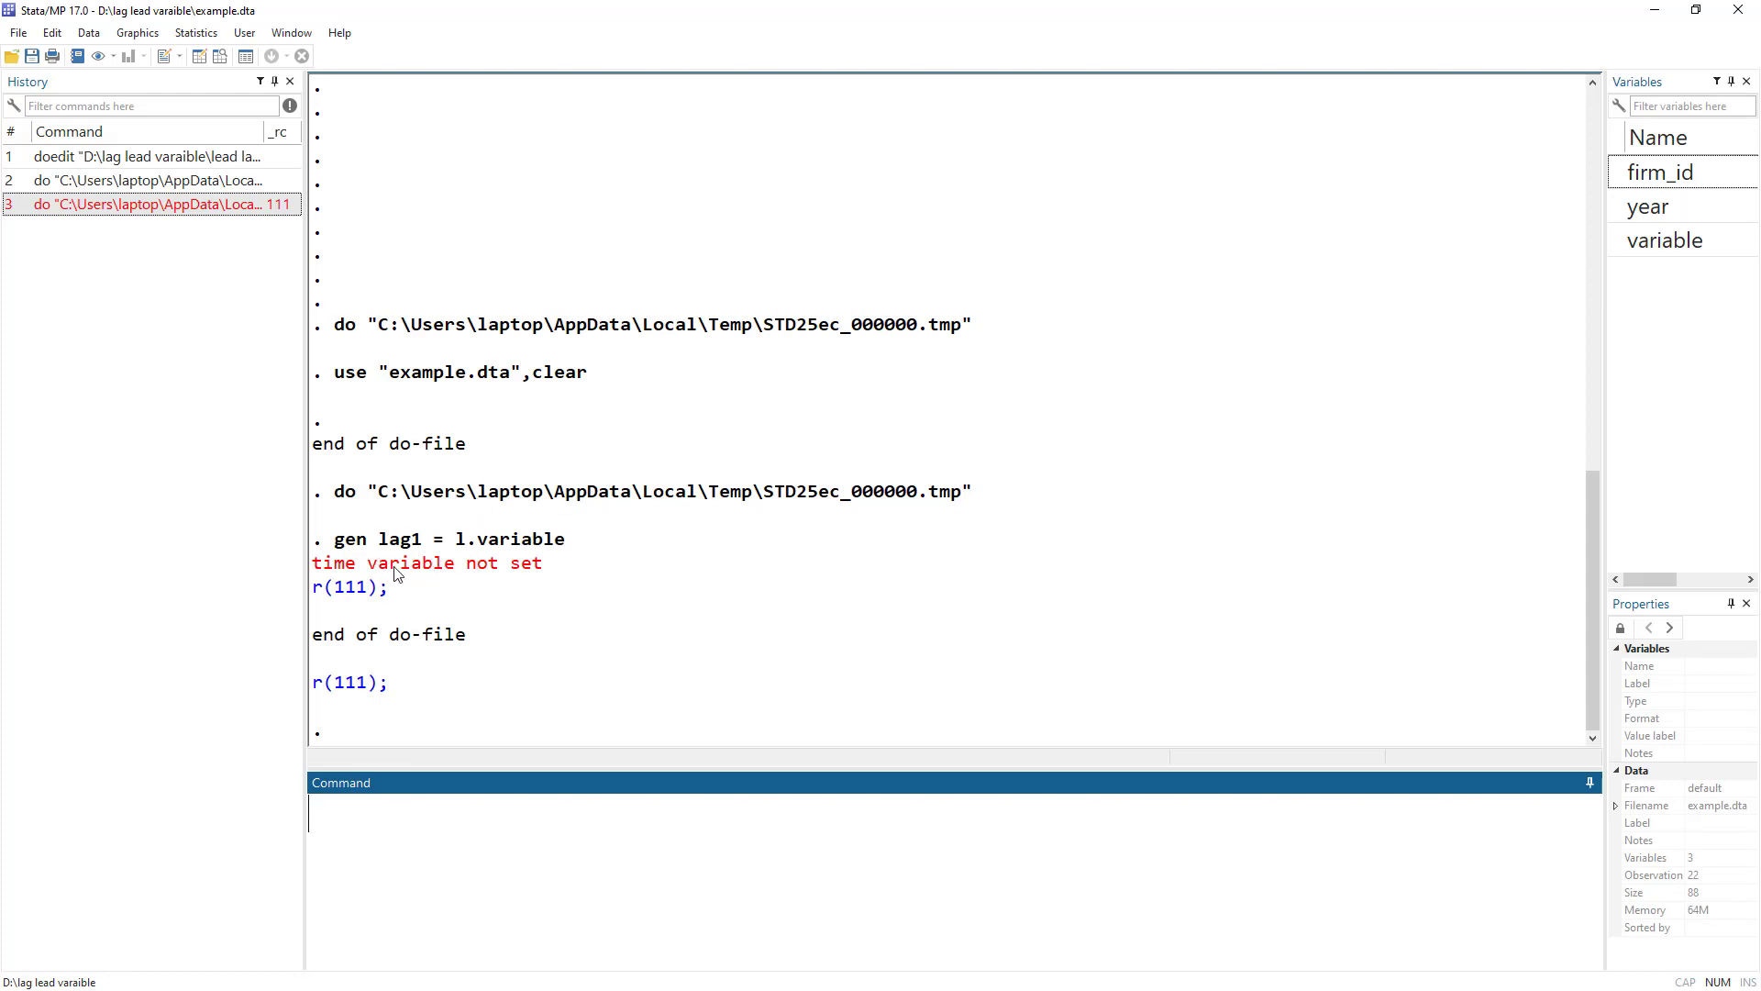
pyautogui.hotkey('ctrl', '8')
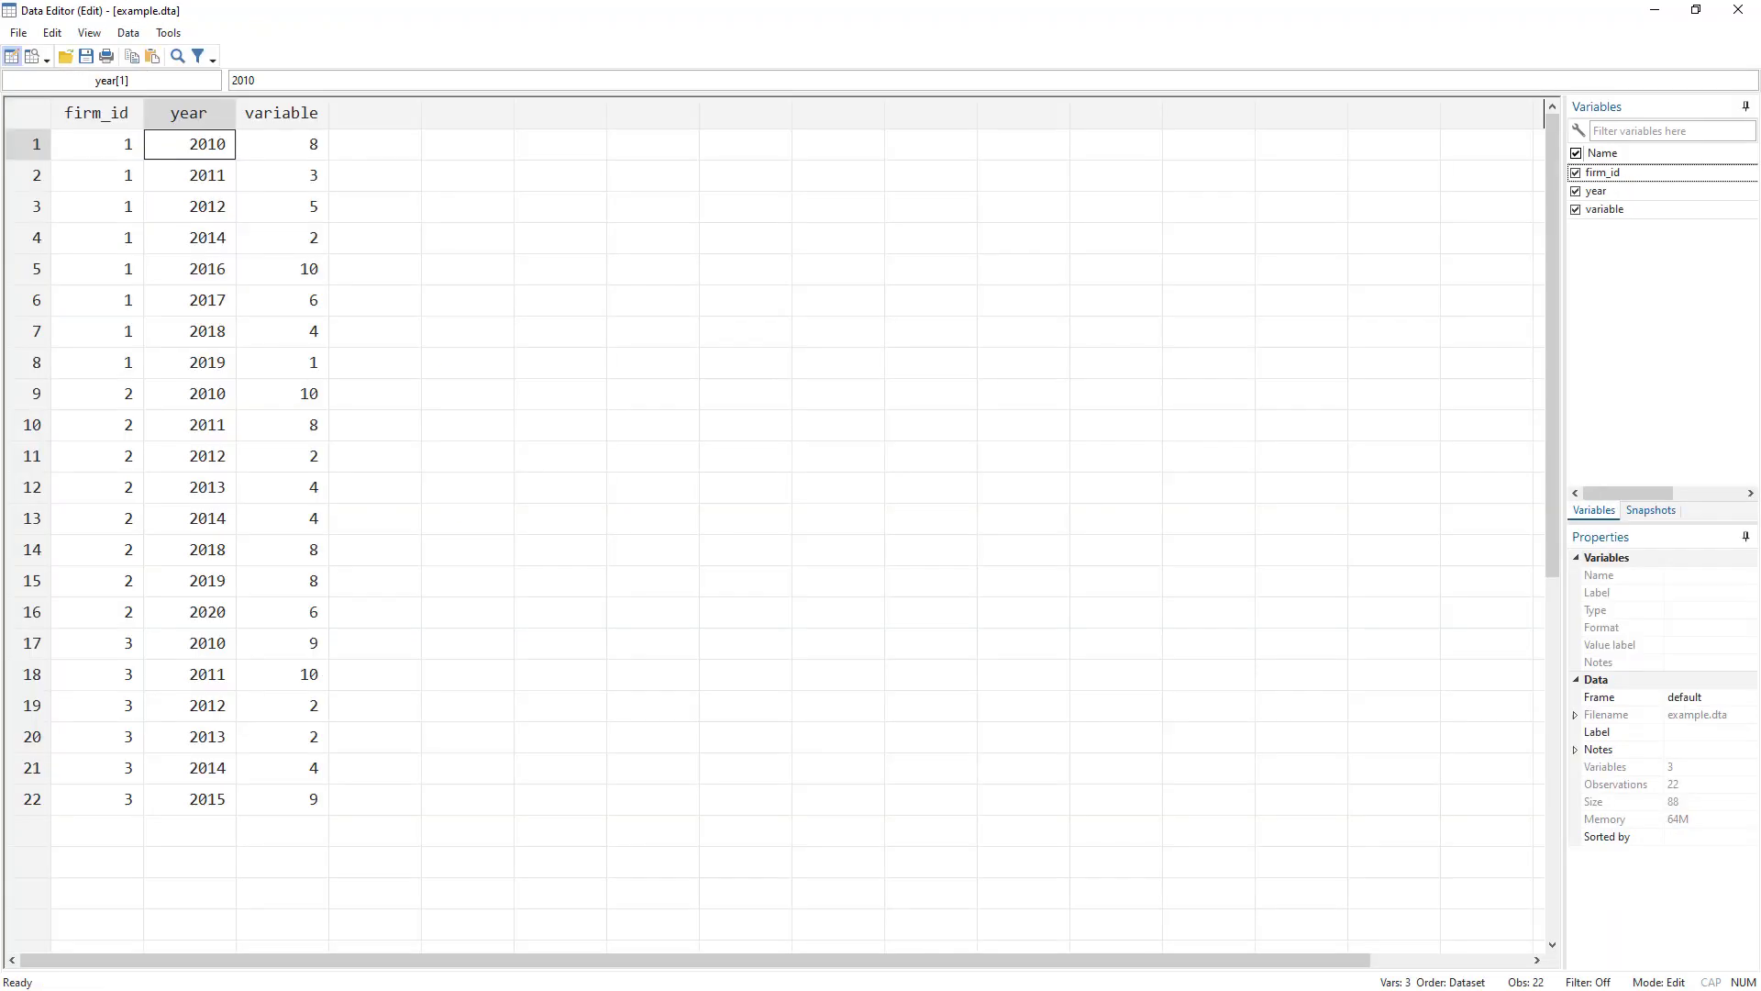
# - Declare the panel structure by running tsset firm_id year from line 7 of the do-file, and check the output
pyautogui.hotkey('alt', 'Tab')
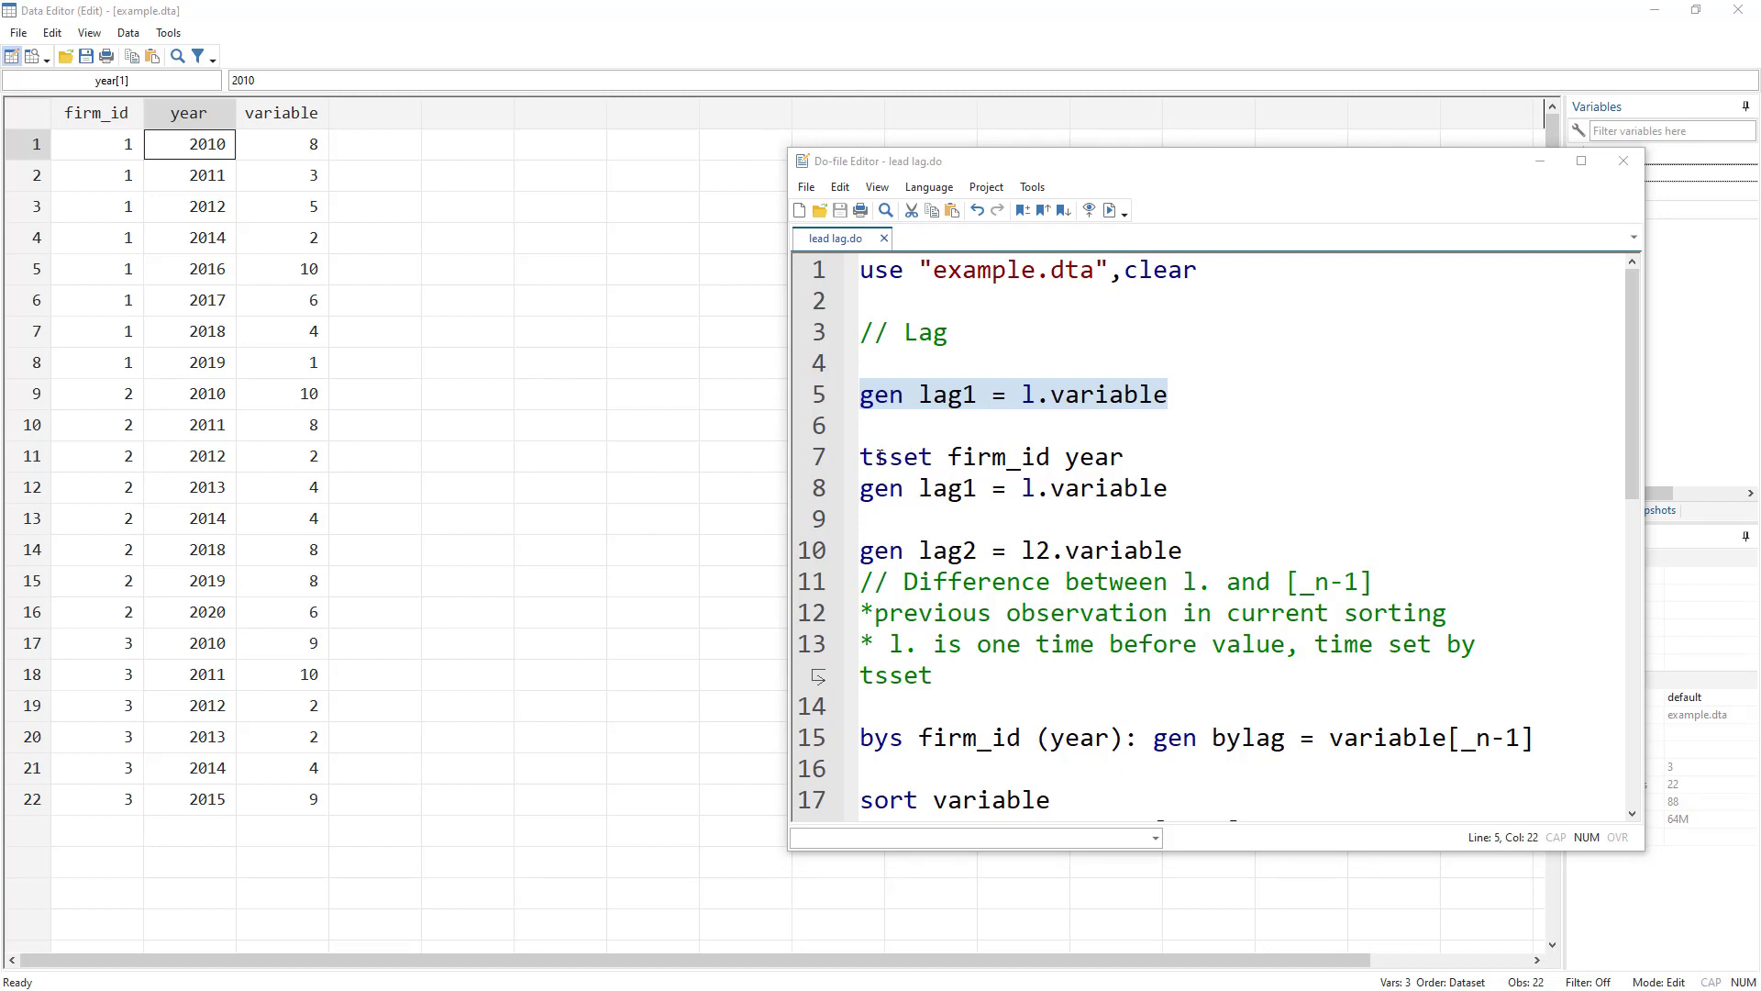
pyautogui.doubleClick(880, 456)
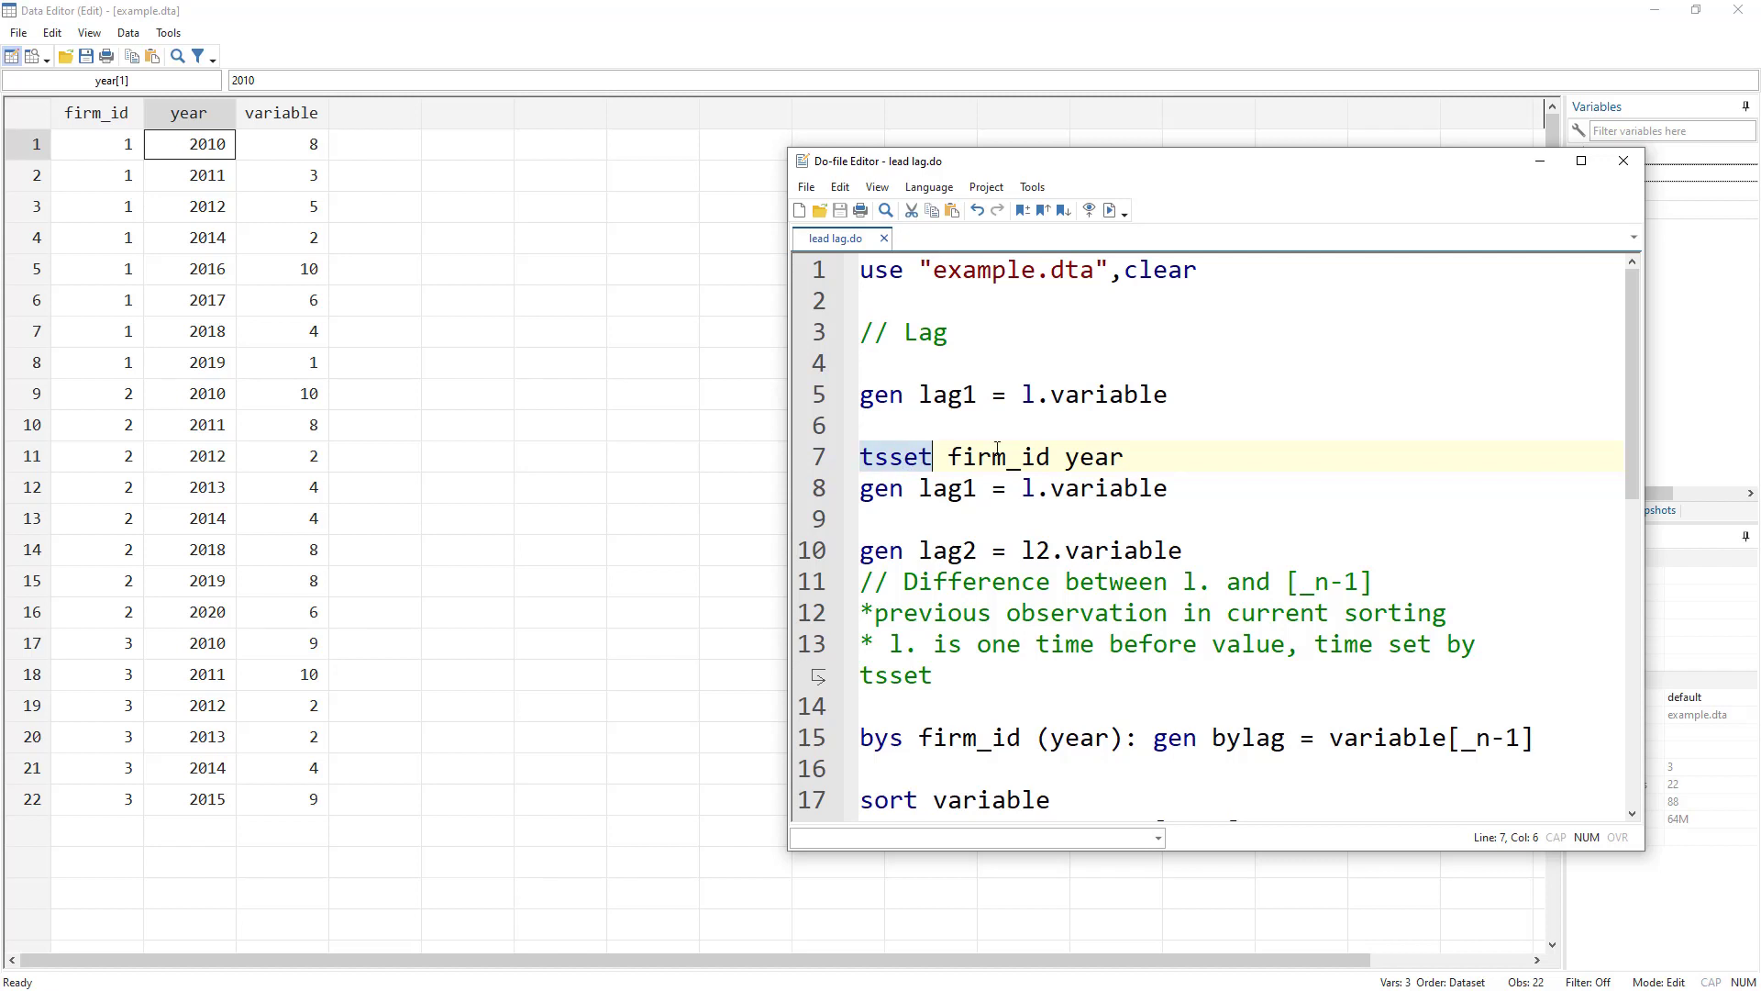
pyautogui.doubleClick(998, 456)
pyautogui.doubleClick(1094, 456)
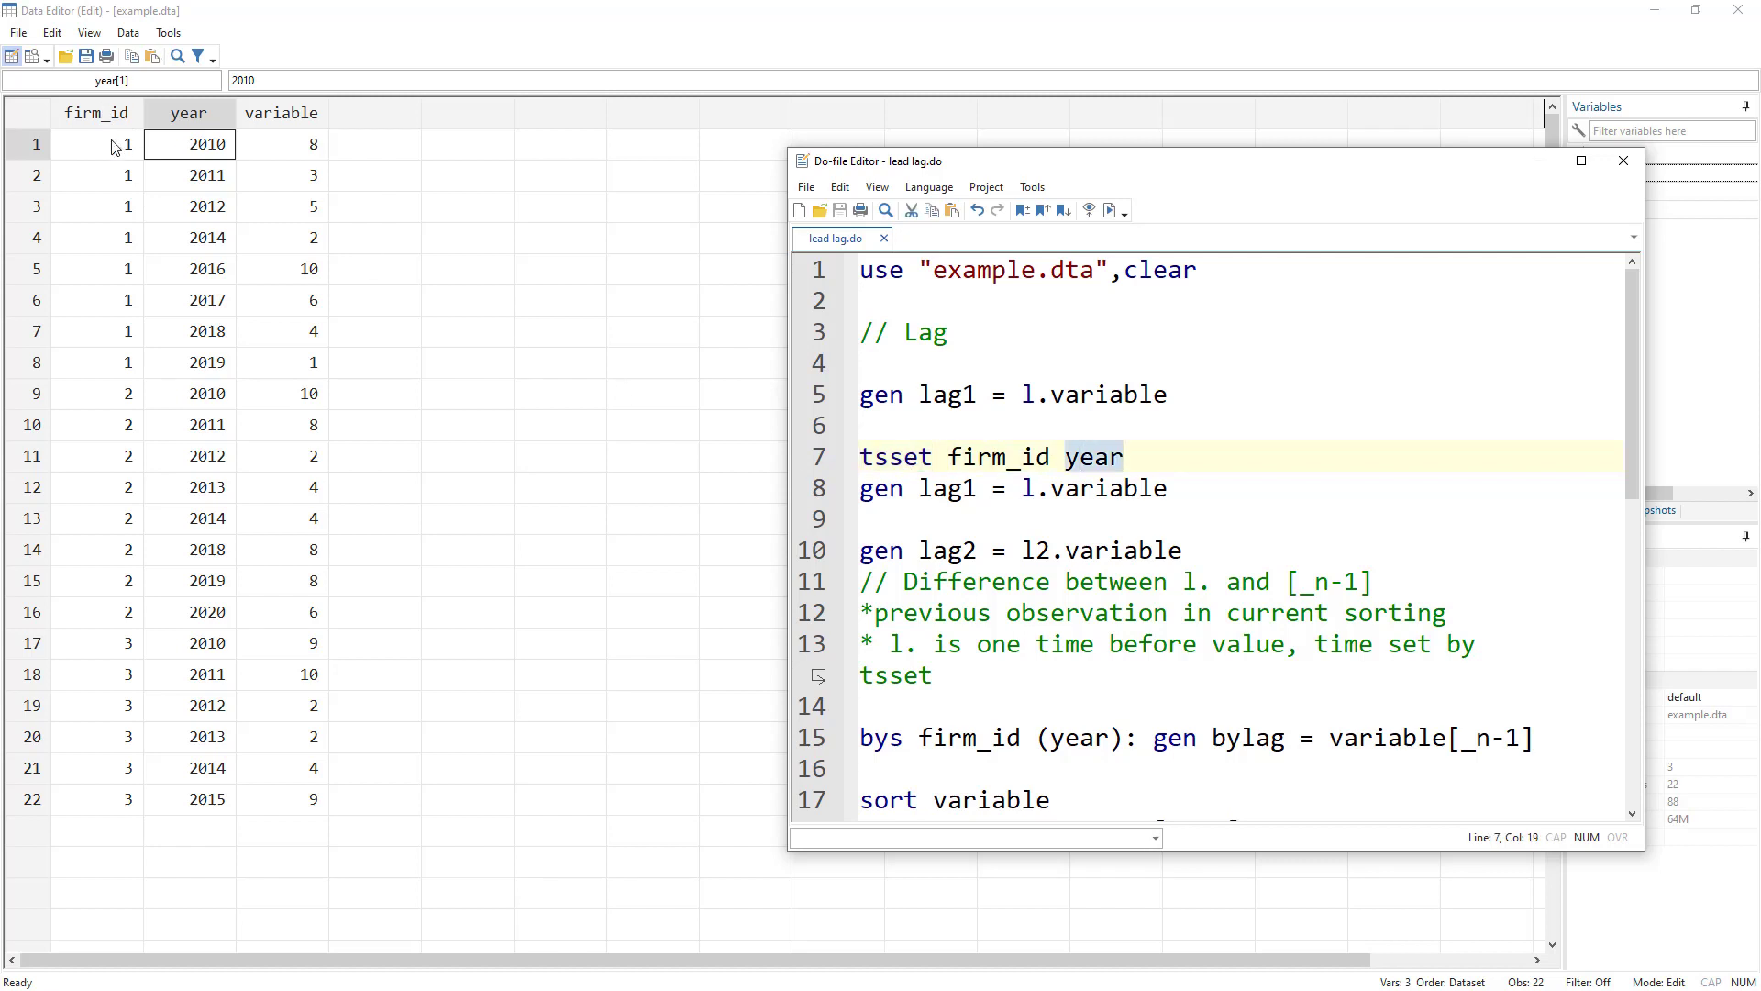
pyautogui.click(807, 456)
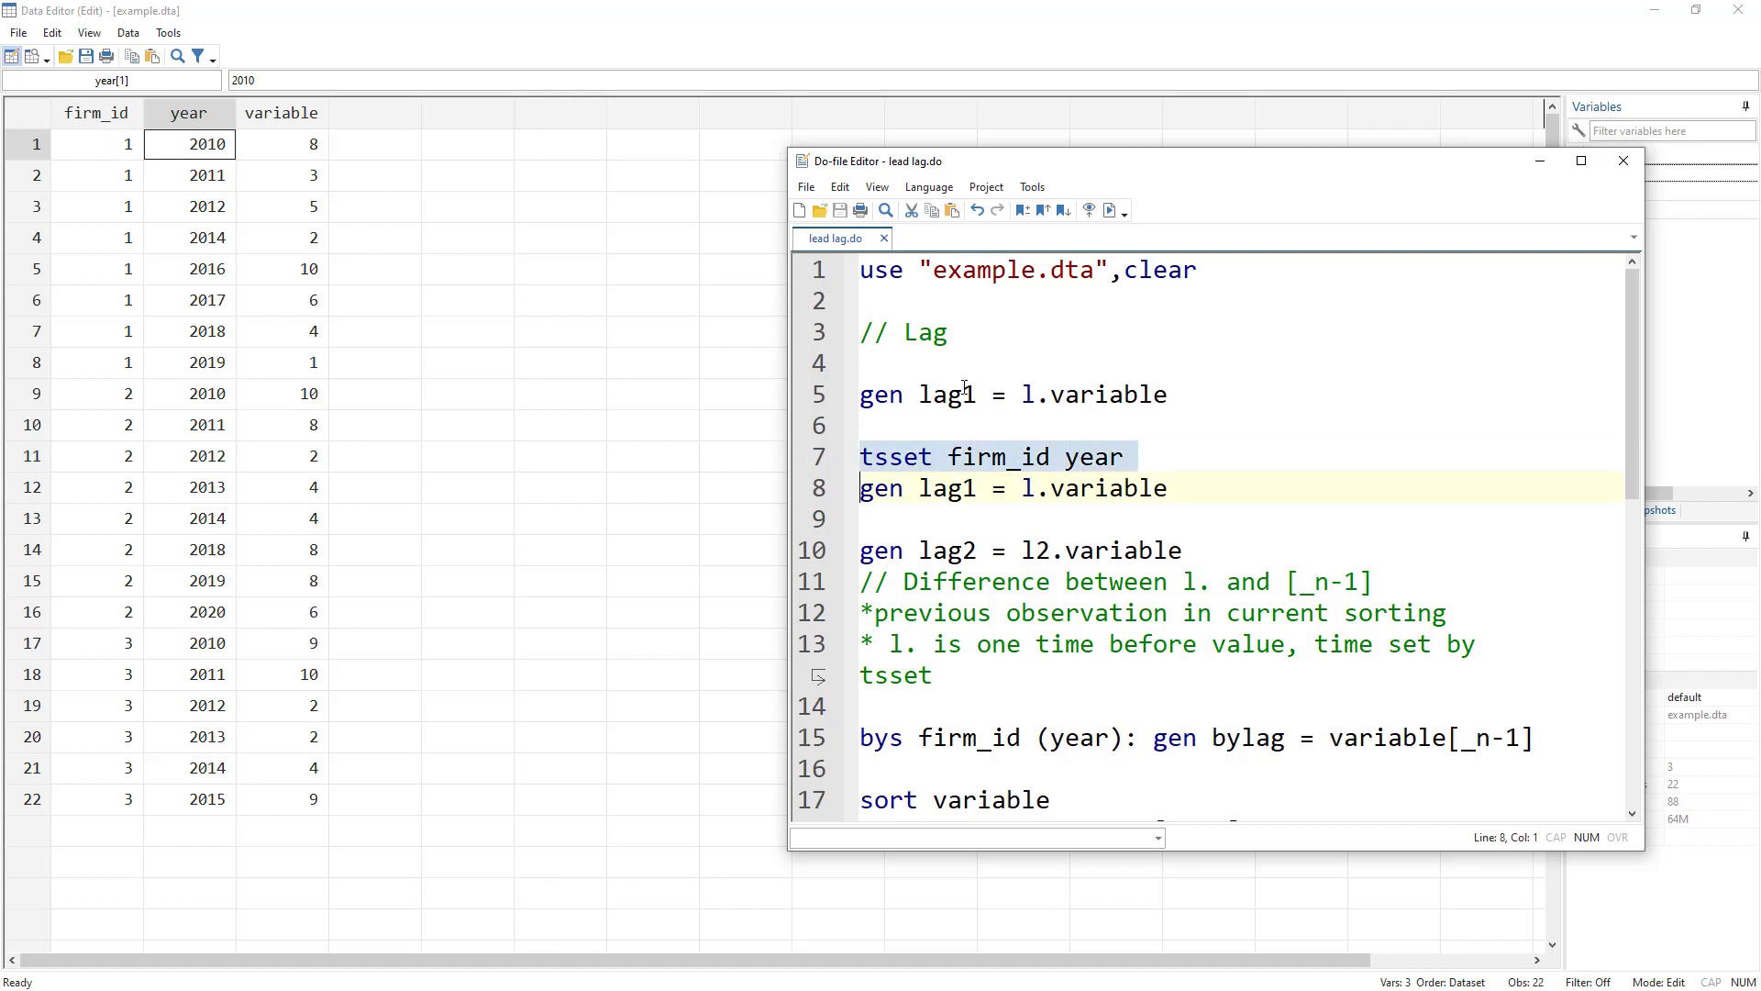
pyautogui.click(1109, 210)
pyautogui.hotkey('alt', 'Tab')
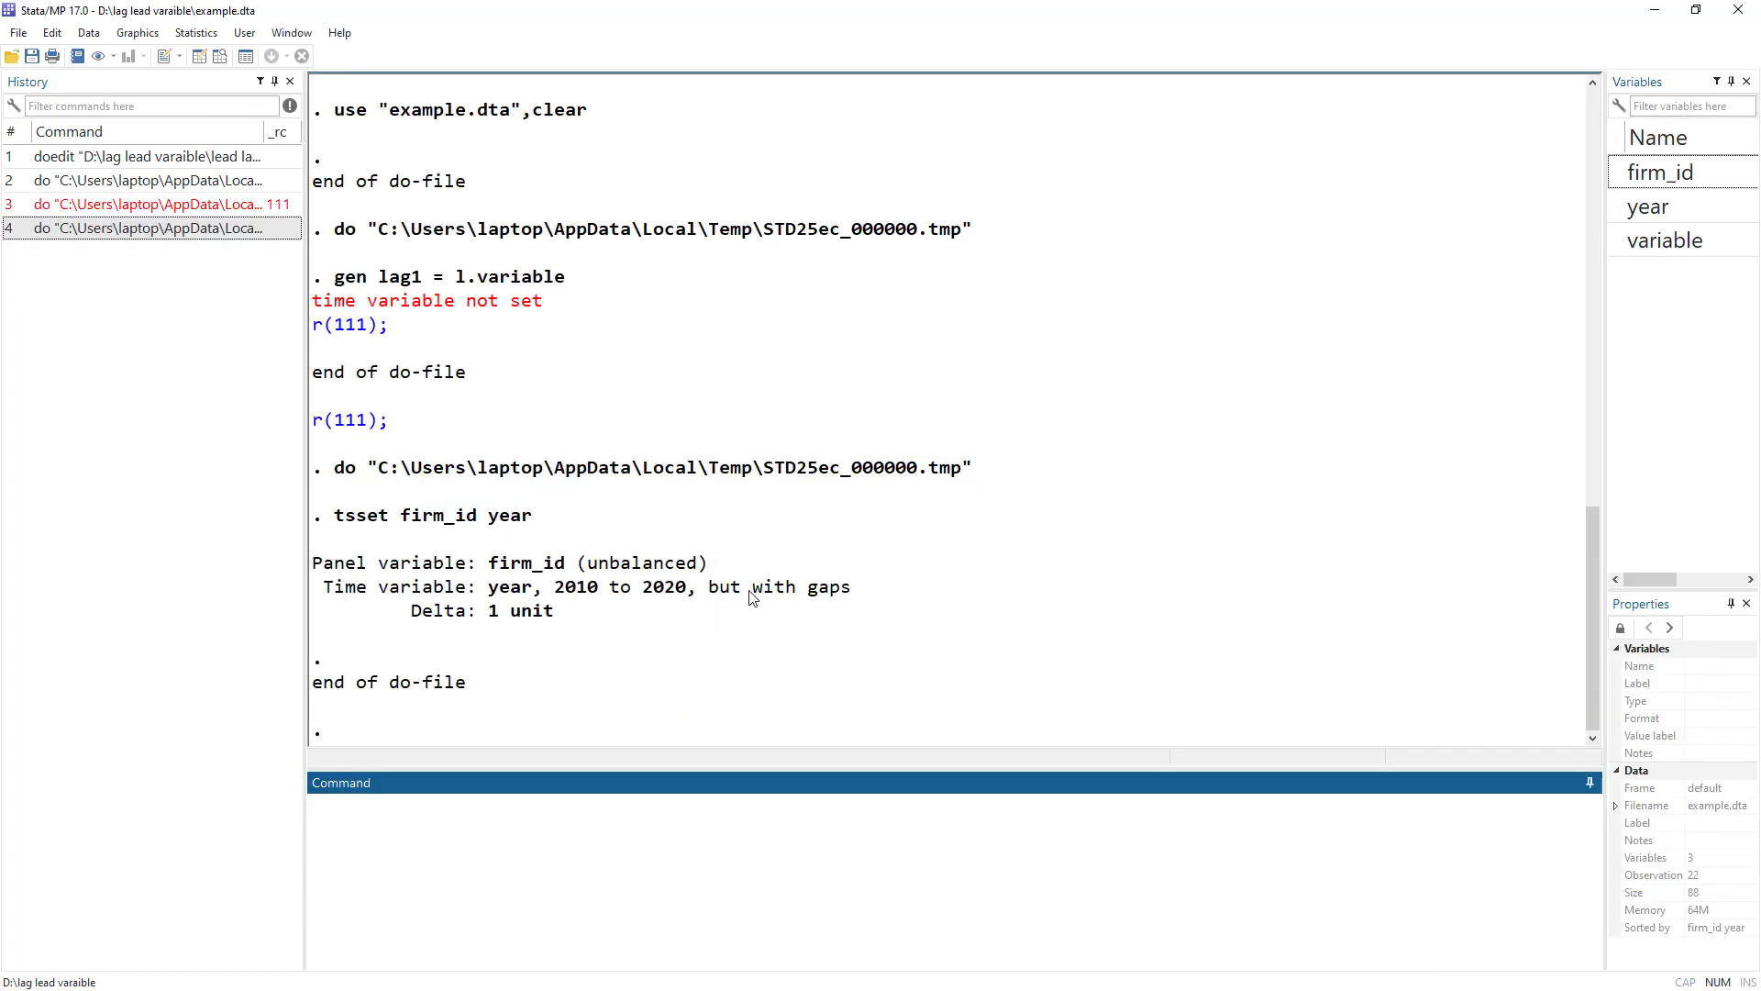
# - Generate the one-period lag by running gen lag1 = l.variable on line 8 of the do-file
pyautogui.hotkey('alt', 'Tab')
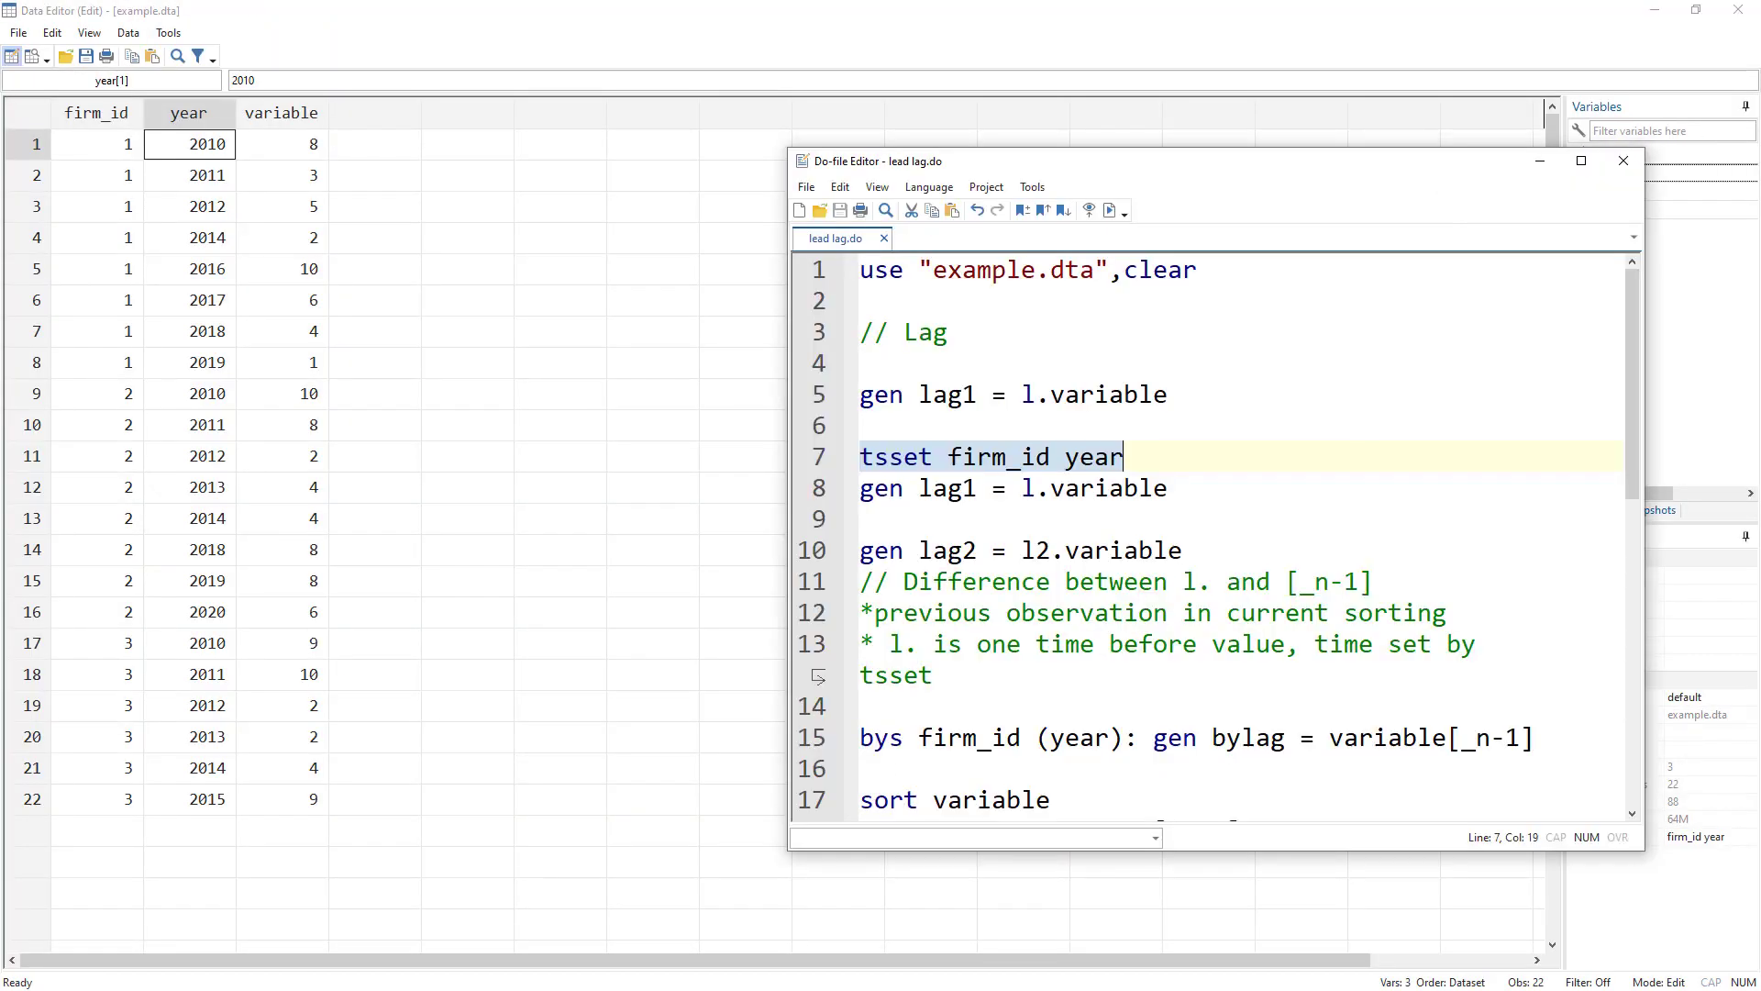
pyautogui.click(814, 491)
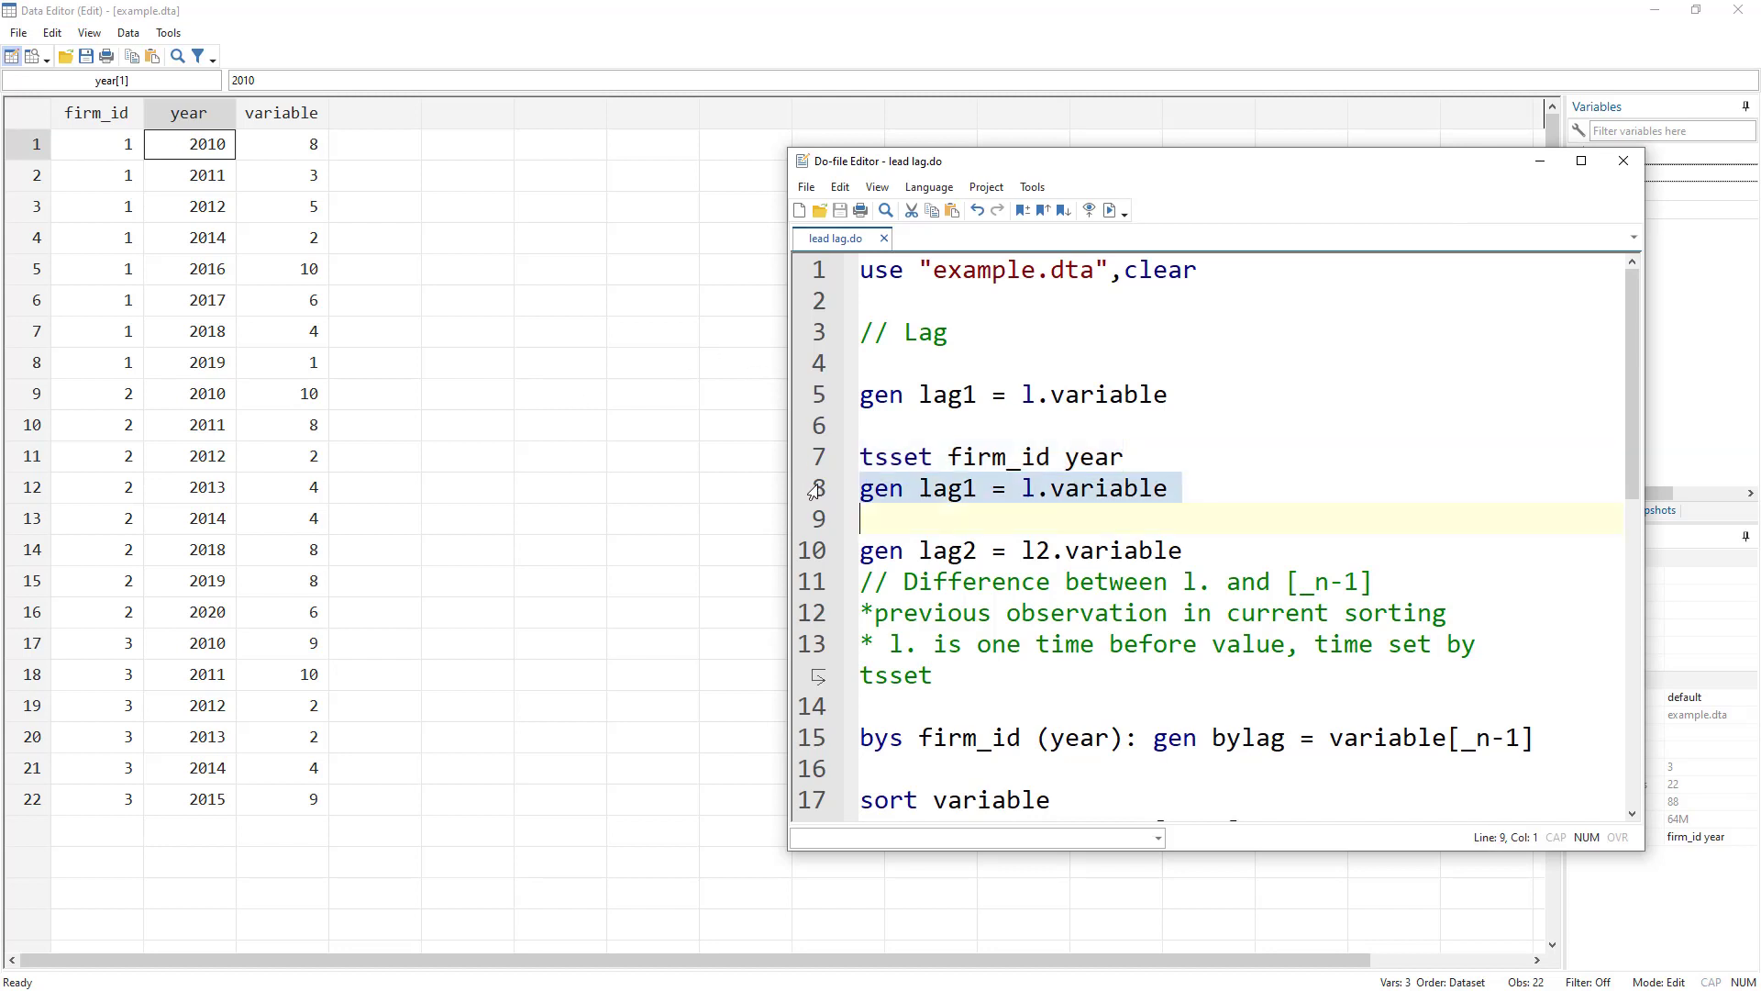
pyautogui.click(1111, 211)
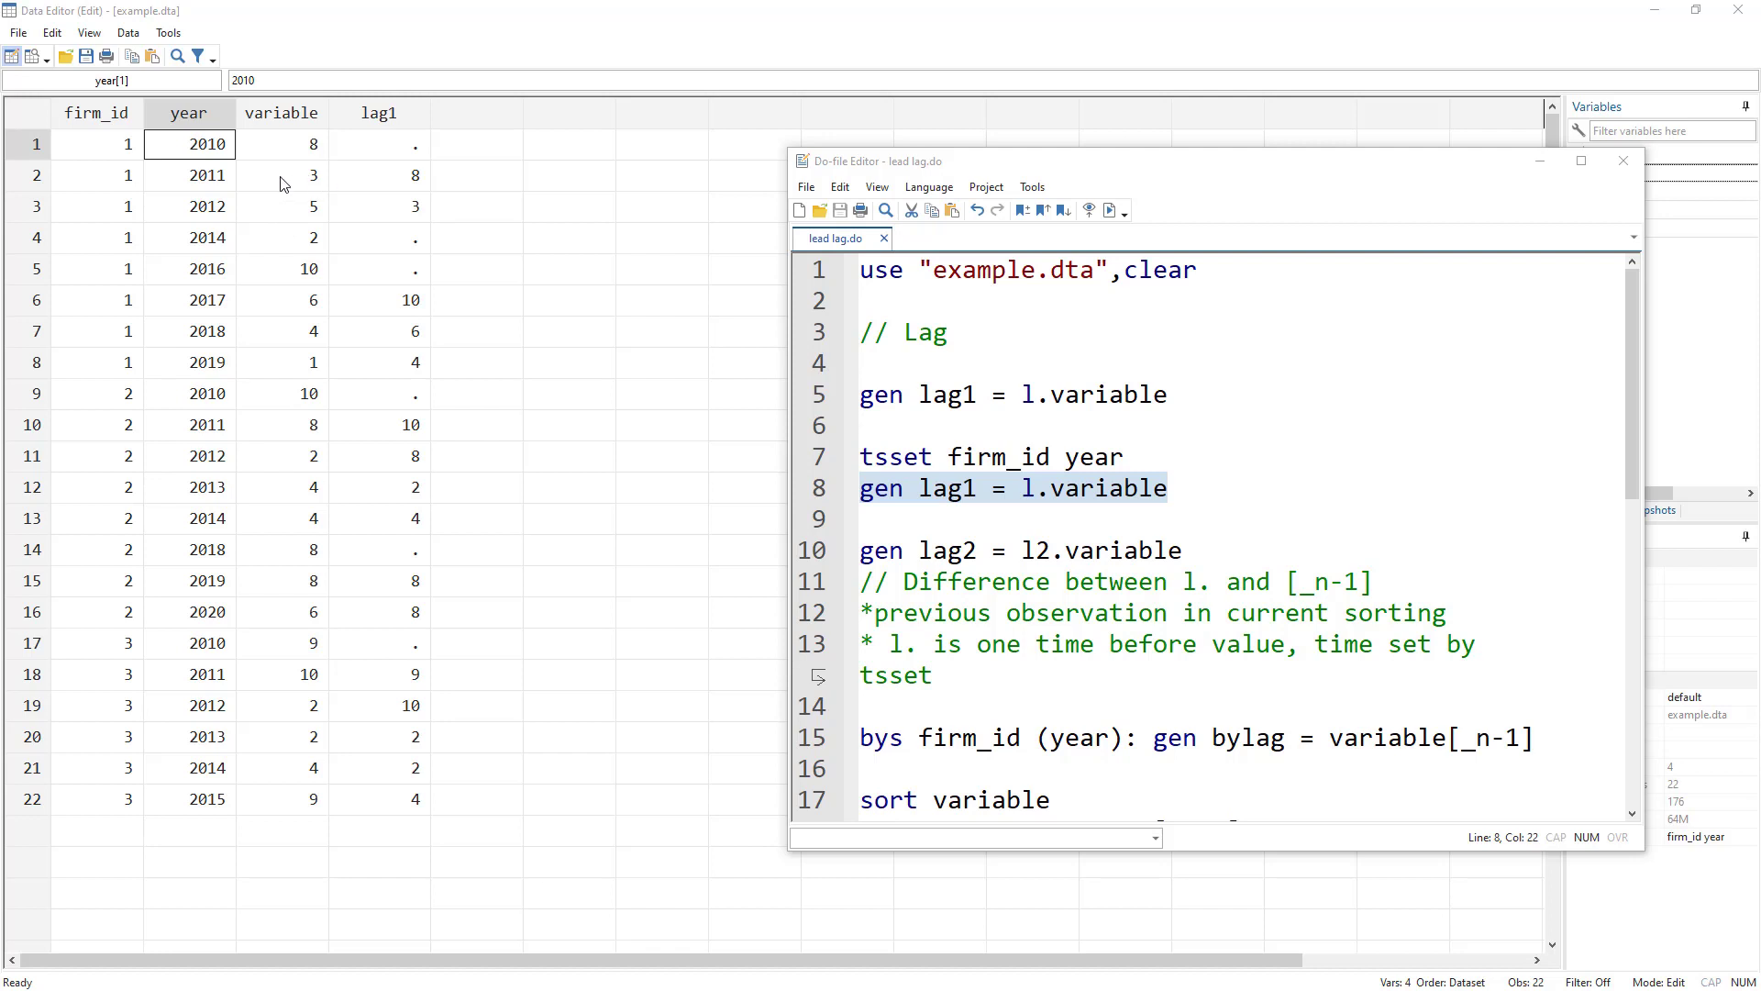
# - Compare lag1 with the previous year's values of variable for firm 1 in 2011, 2012 and 2014
pyautogui.click(225, 180)
pyautogui.click(208, 180)
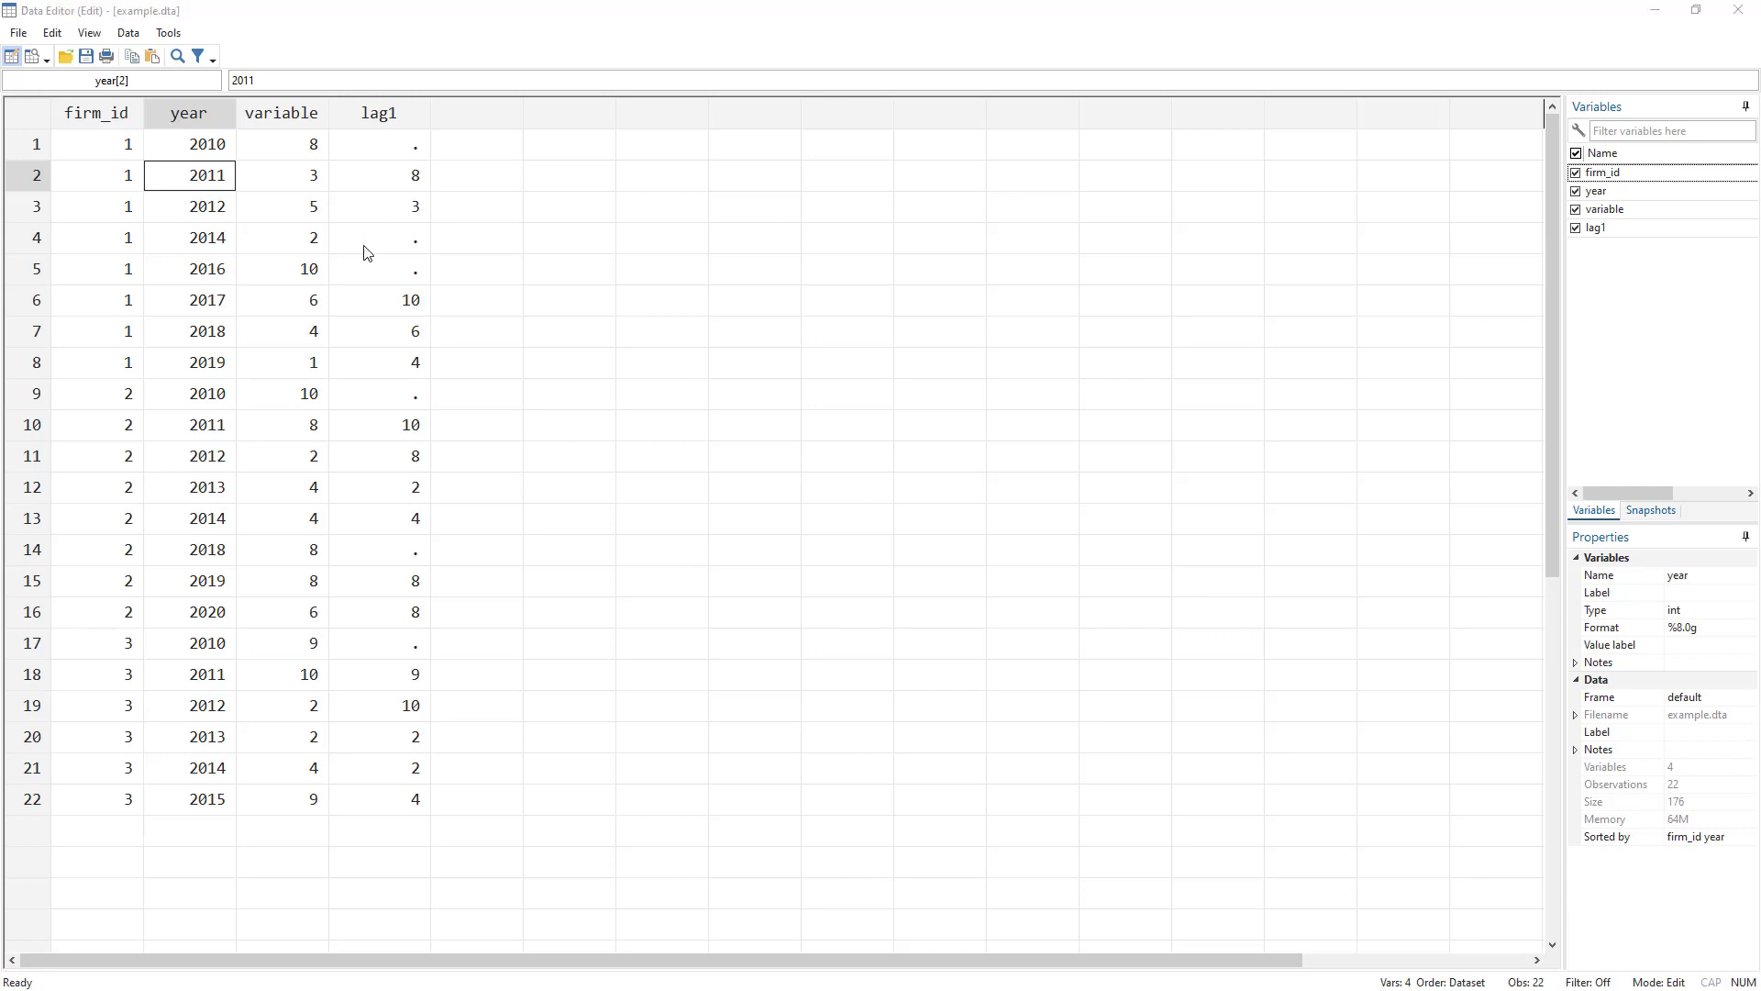
pyautogui.click(213, 210)
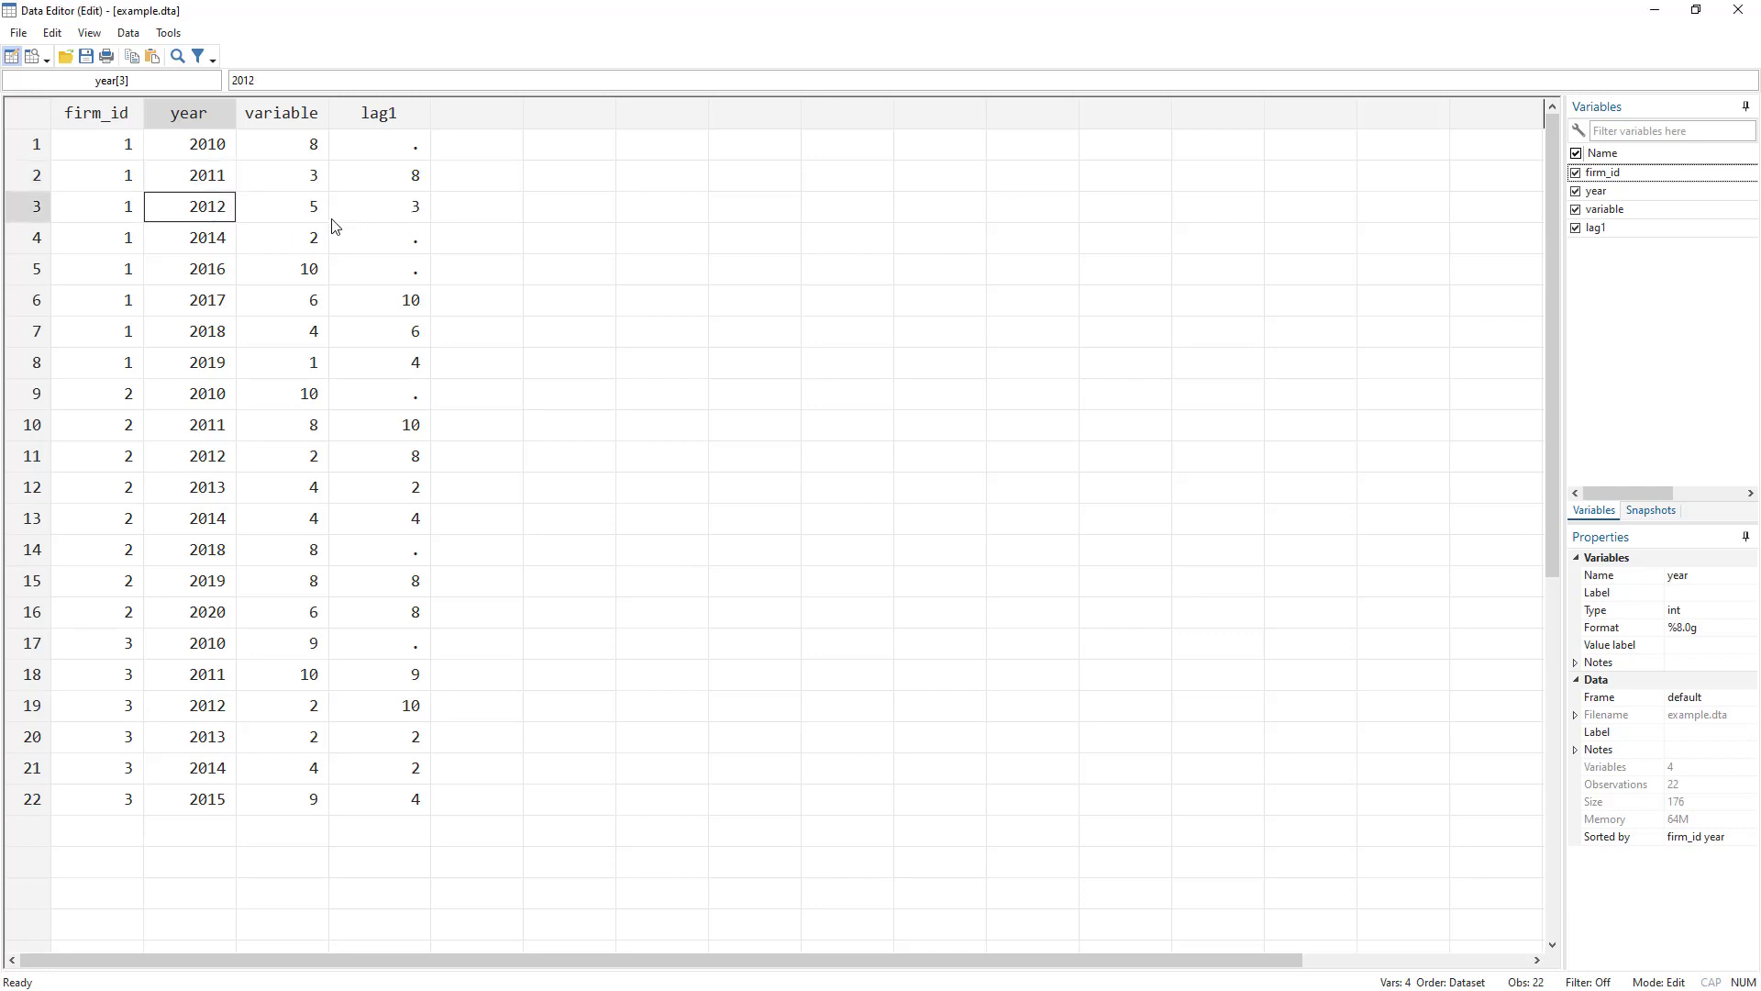
pyautogui.click(315, 175)
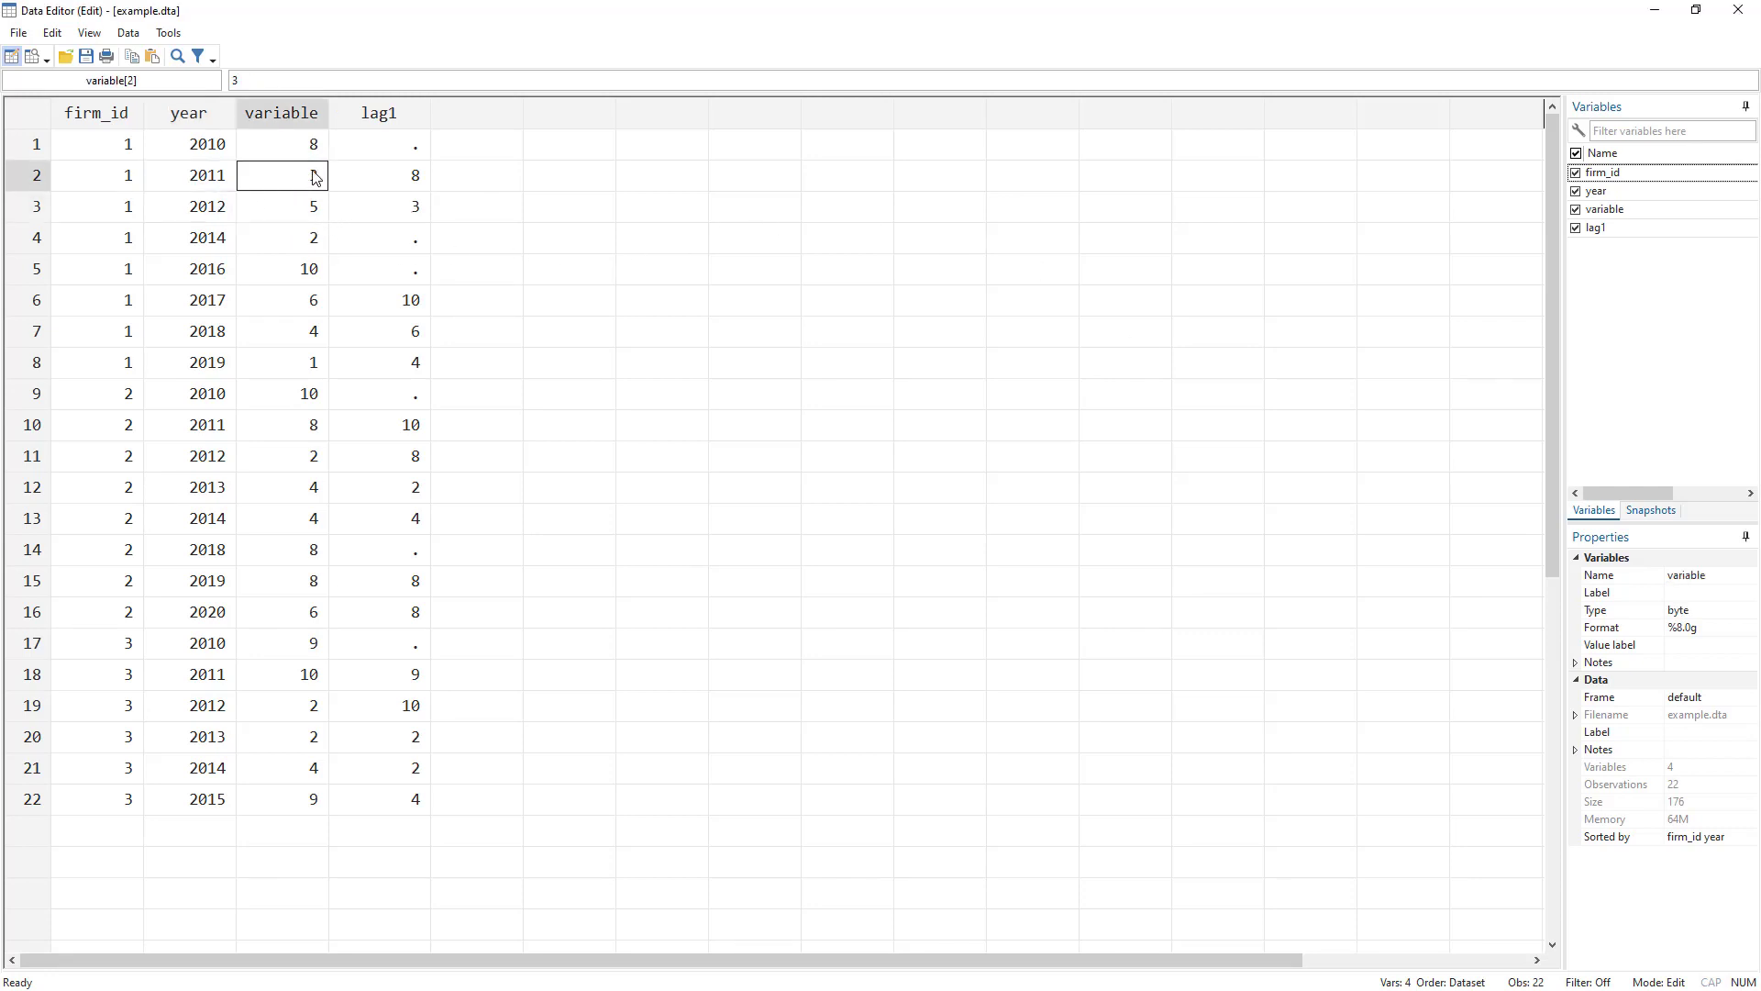
pyautogui.click(222, 177)
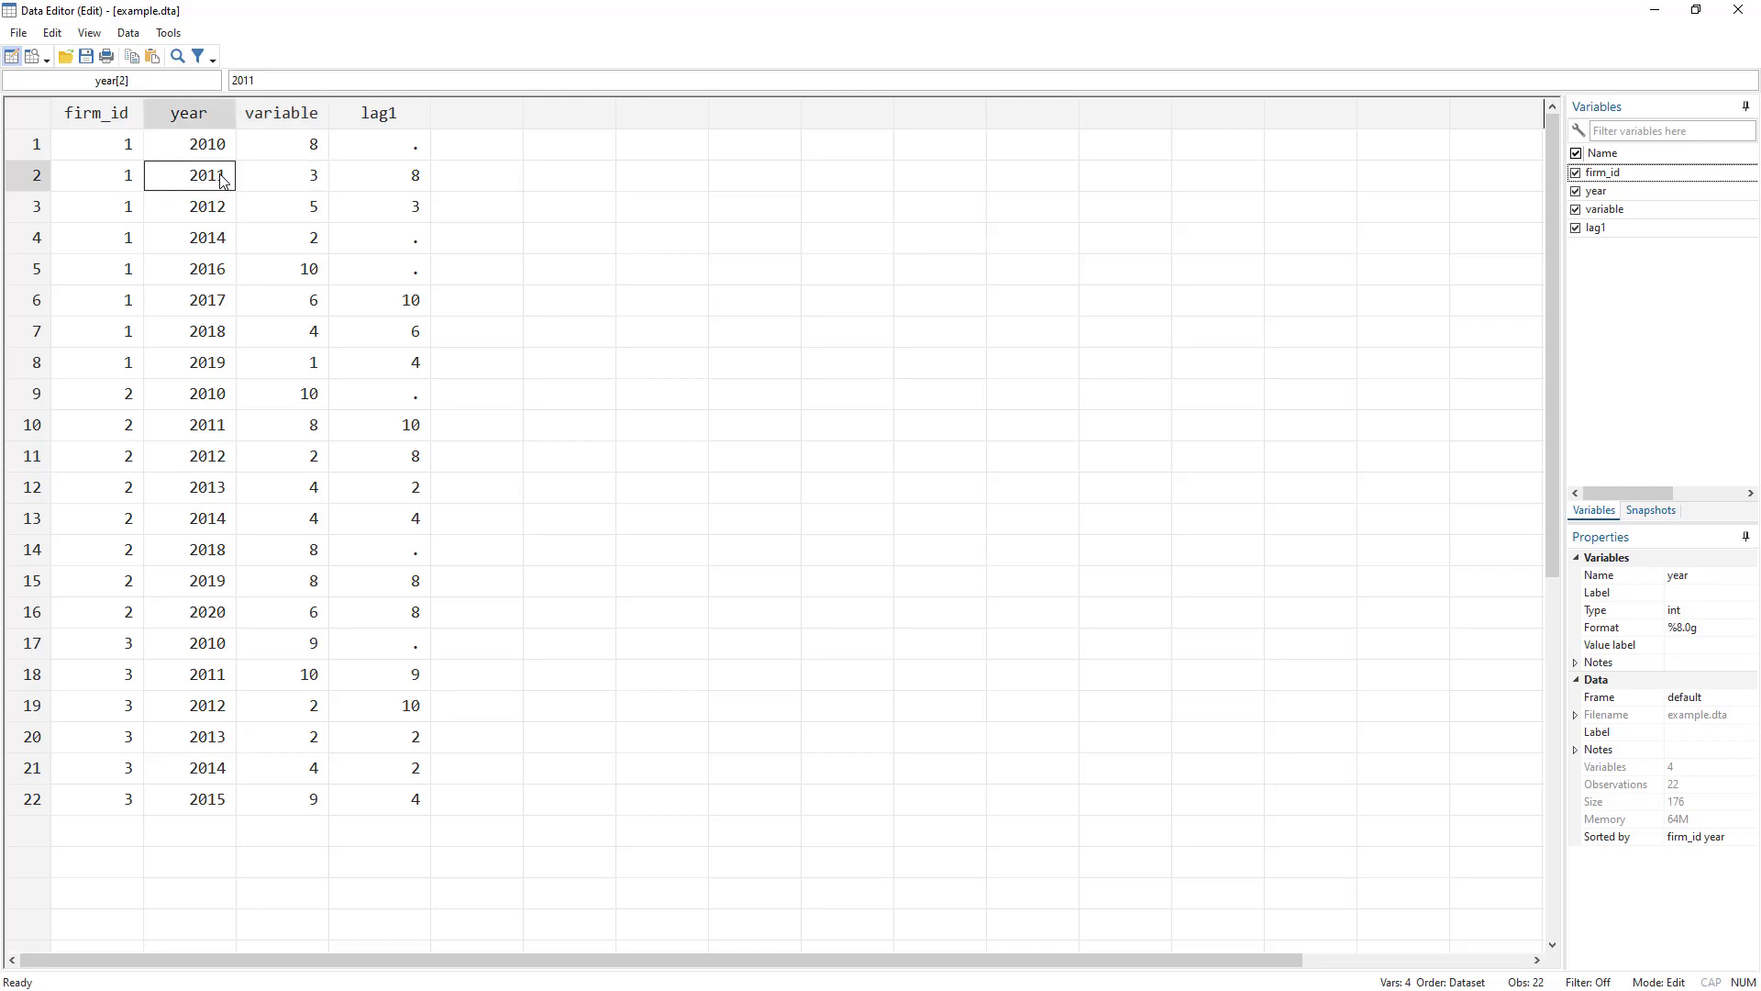
pyautogui.click(222, 245)
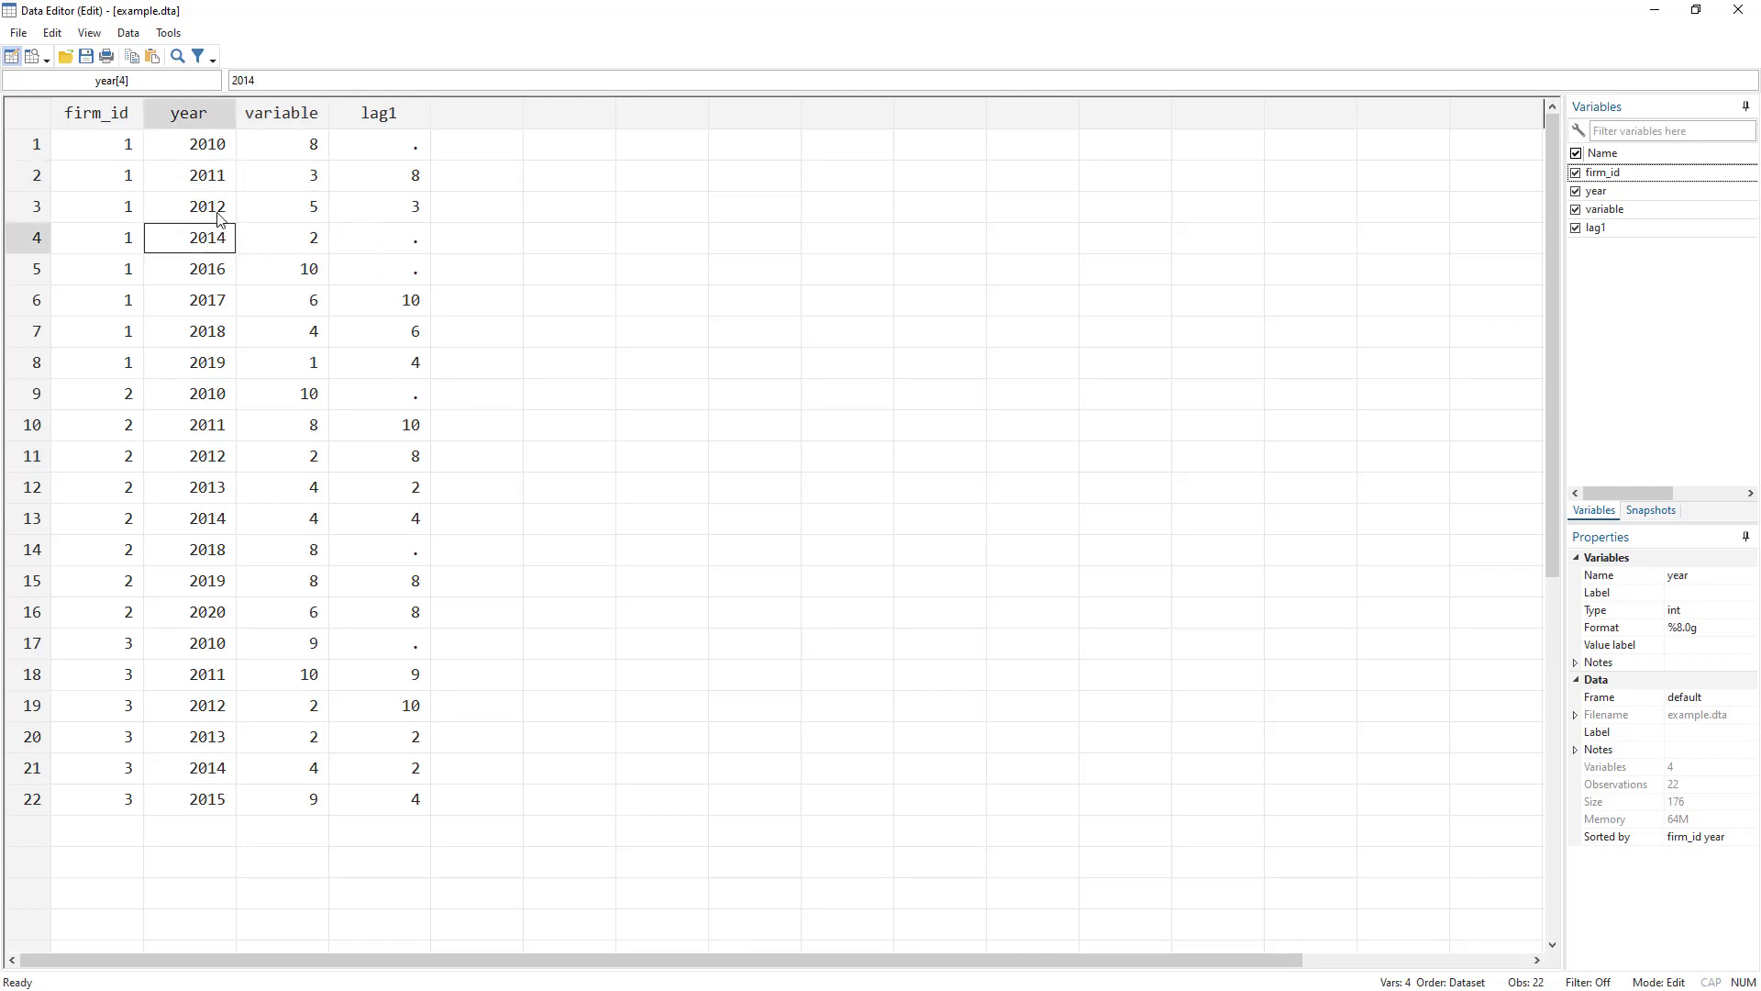
pyautogui.click(380, 244)
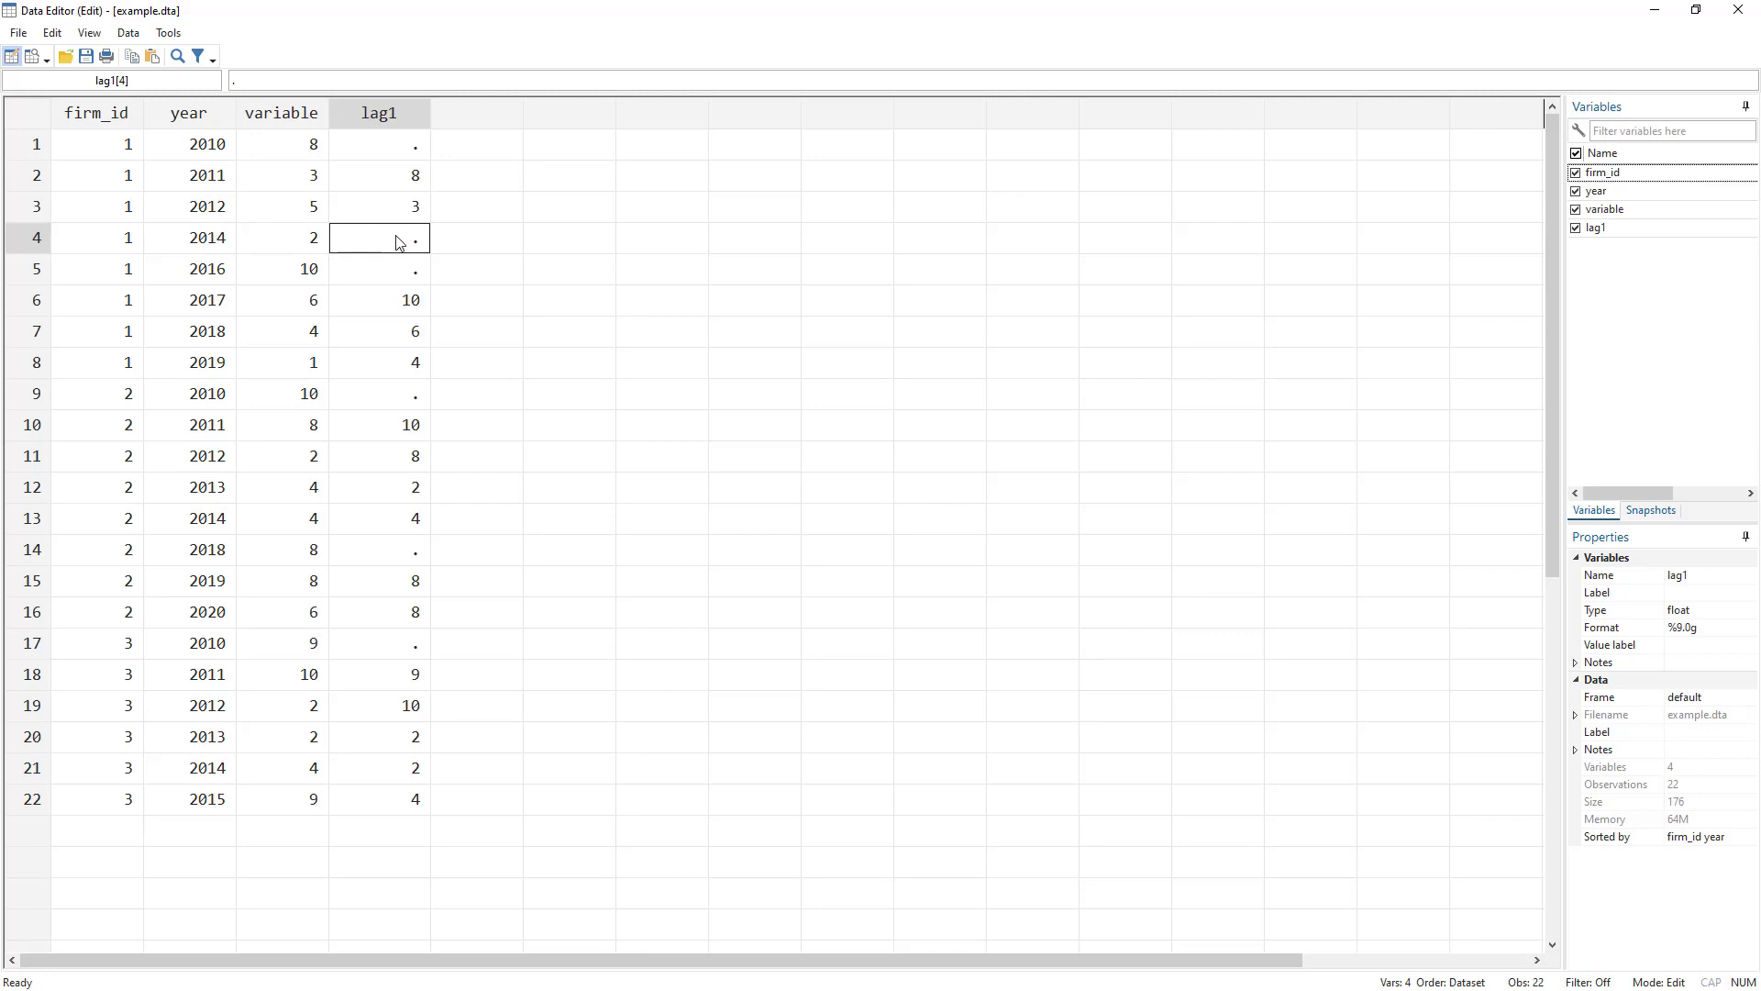
# - Generate the two-period lag by running gen lag2 = l2.variable on line 10 of the do-file
pyautogui.hotkey('alt', 'Tab')
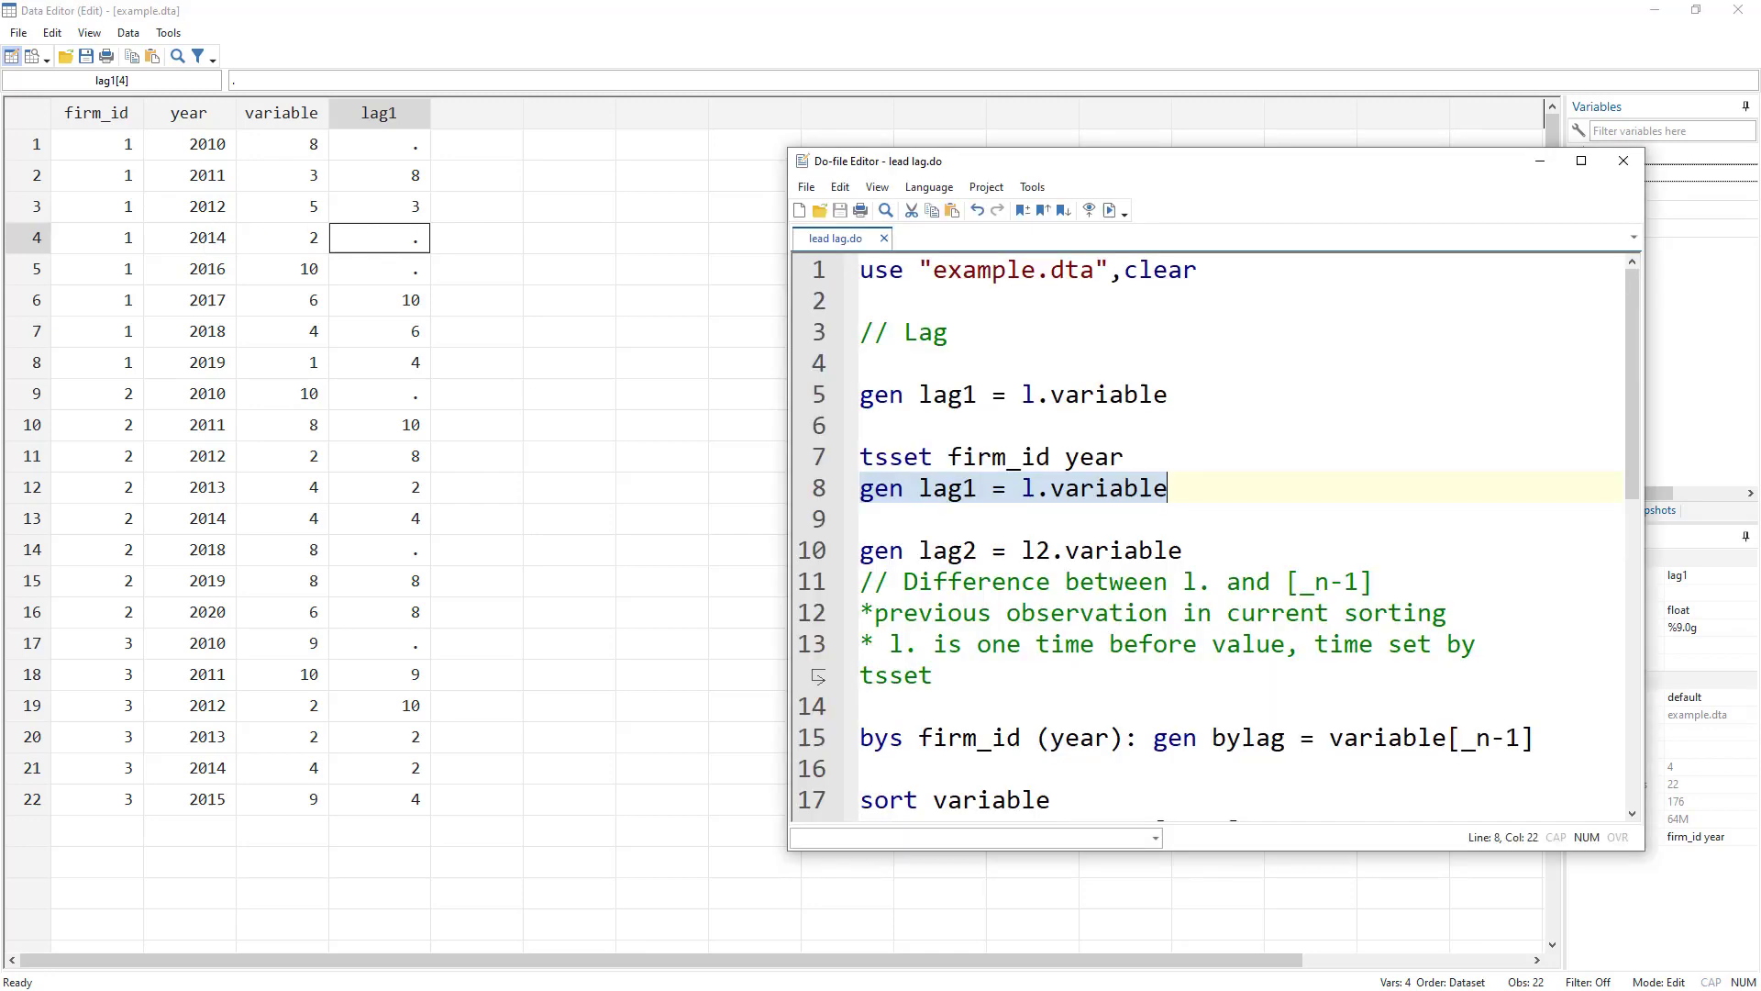
pyautogui.click(819, 551)
pyautogui.click(1110, 211)
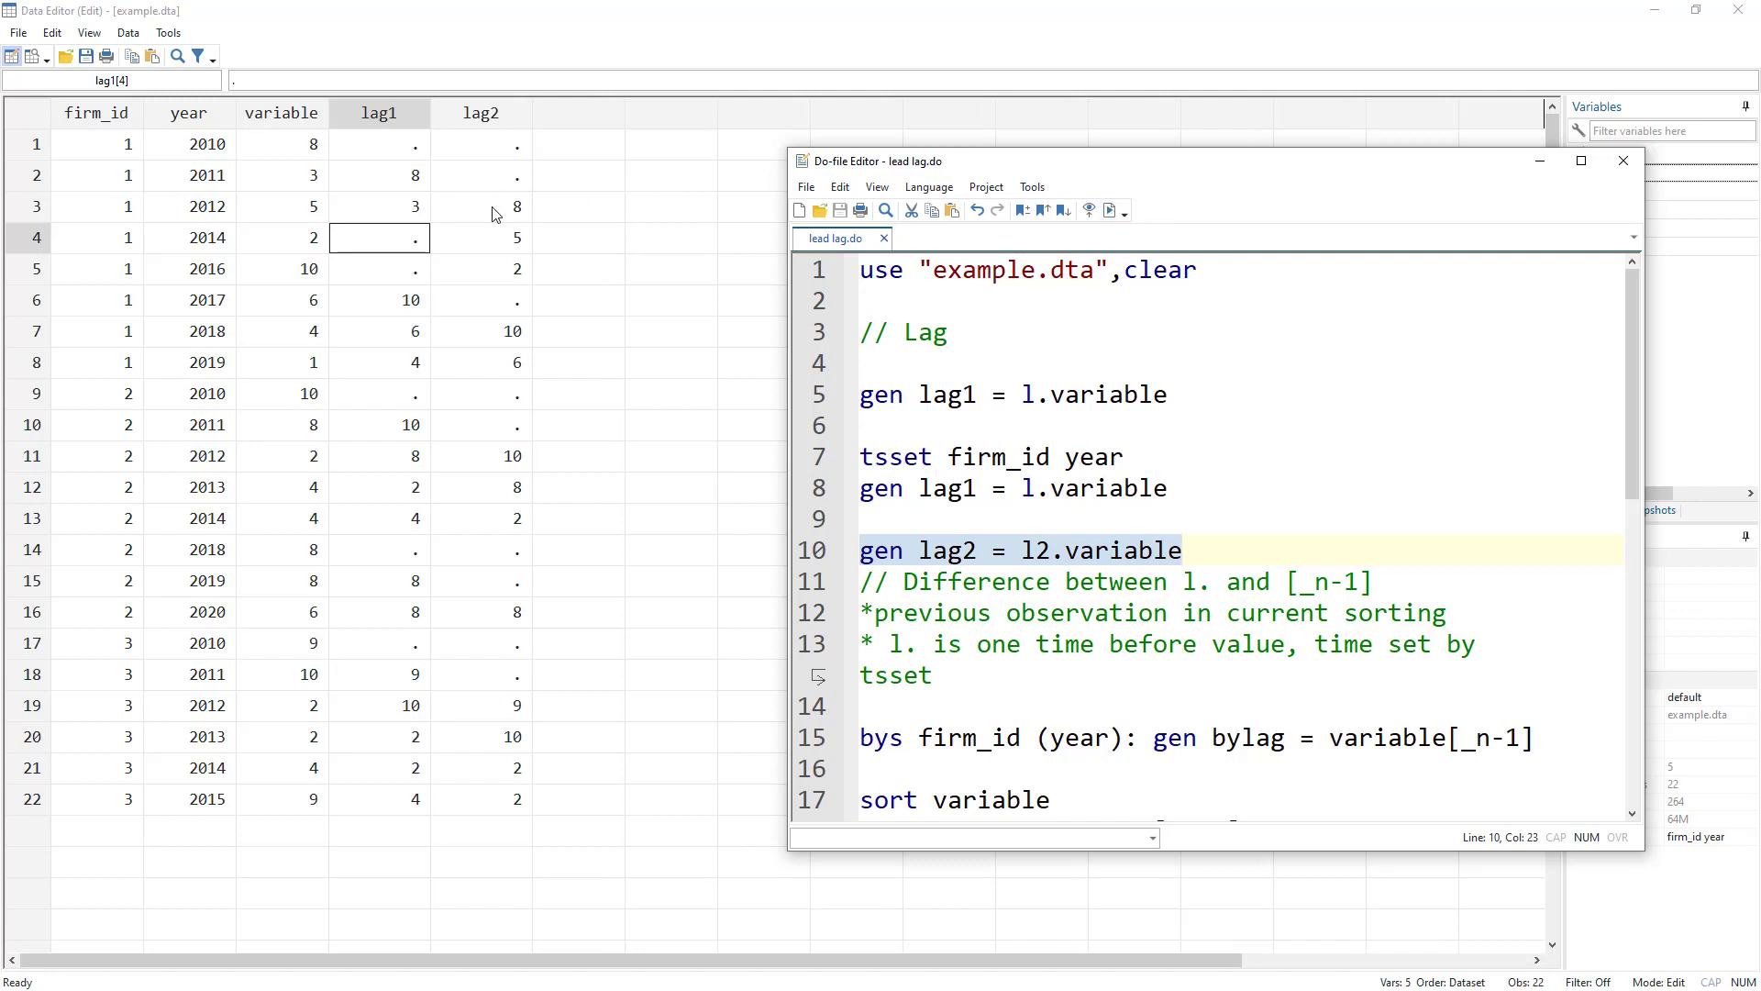
# - Compare lag2 with the values of variable two years earlier for firm 1 in 2012 and 2014
pyautogui.click(312, 206)
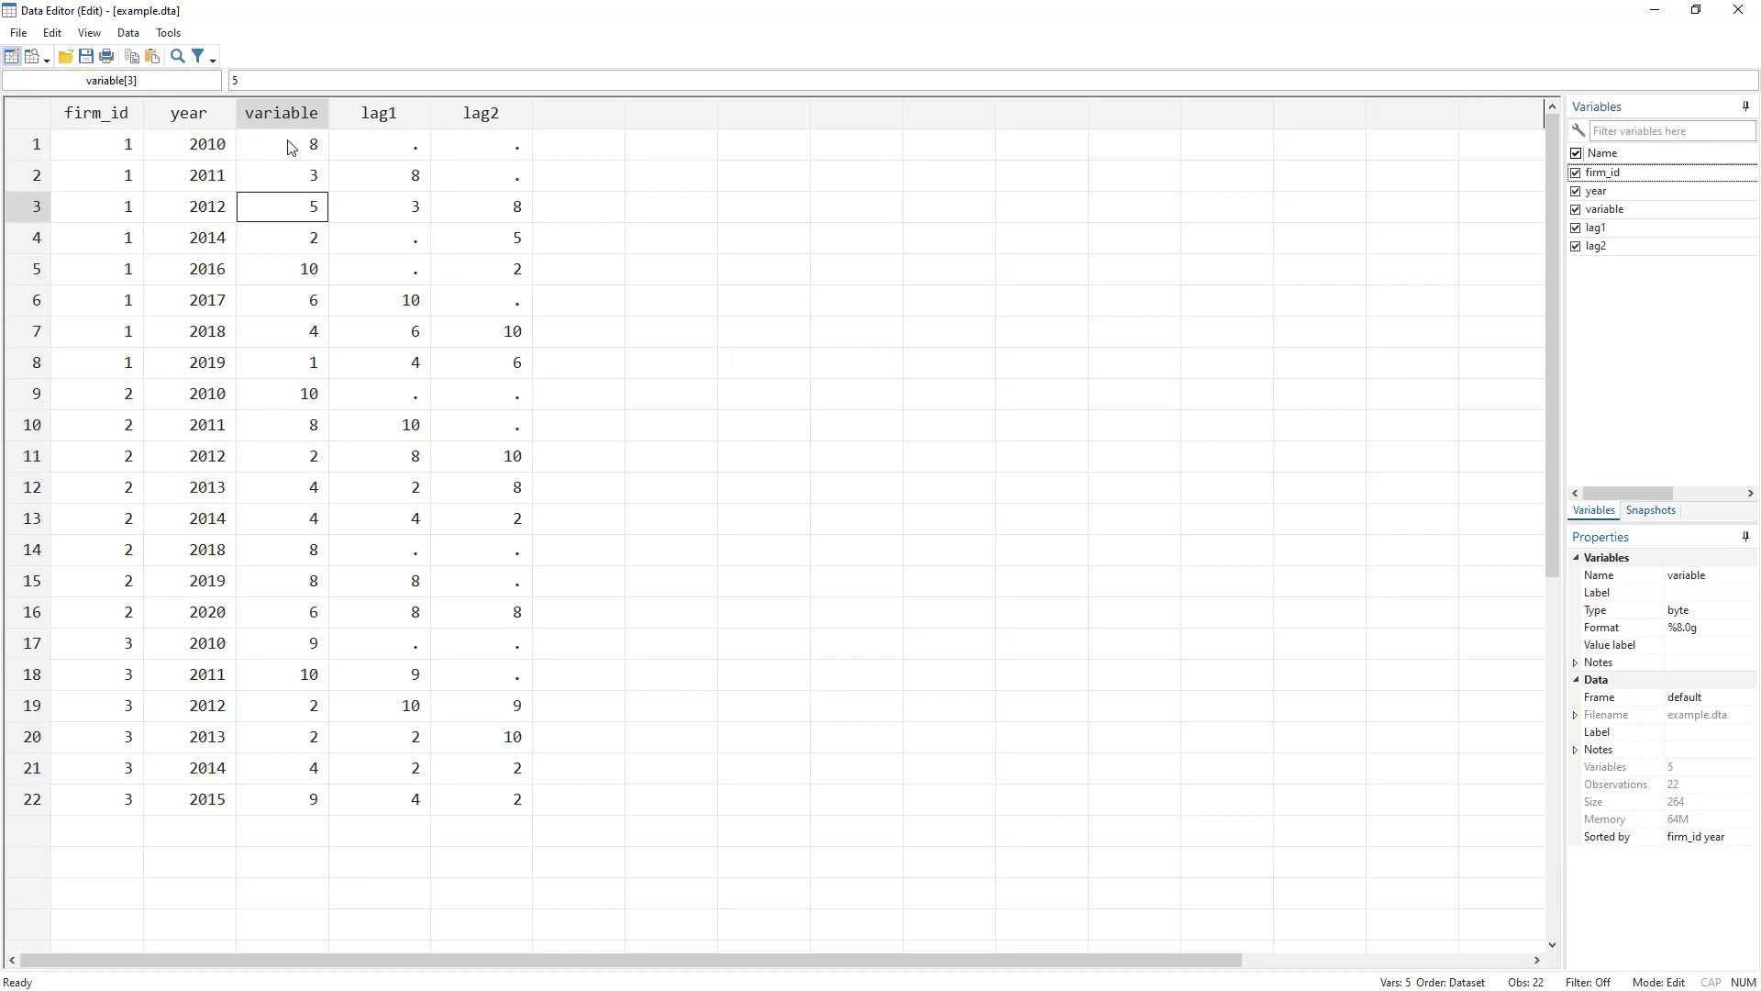
pyautogui.click(312, 144)
pyautogui.click(519, 214)
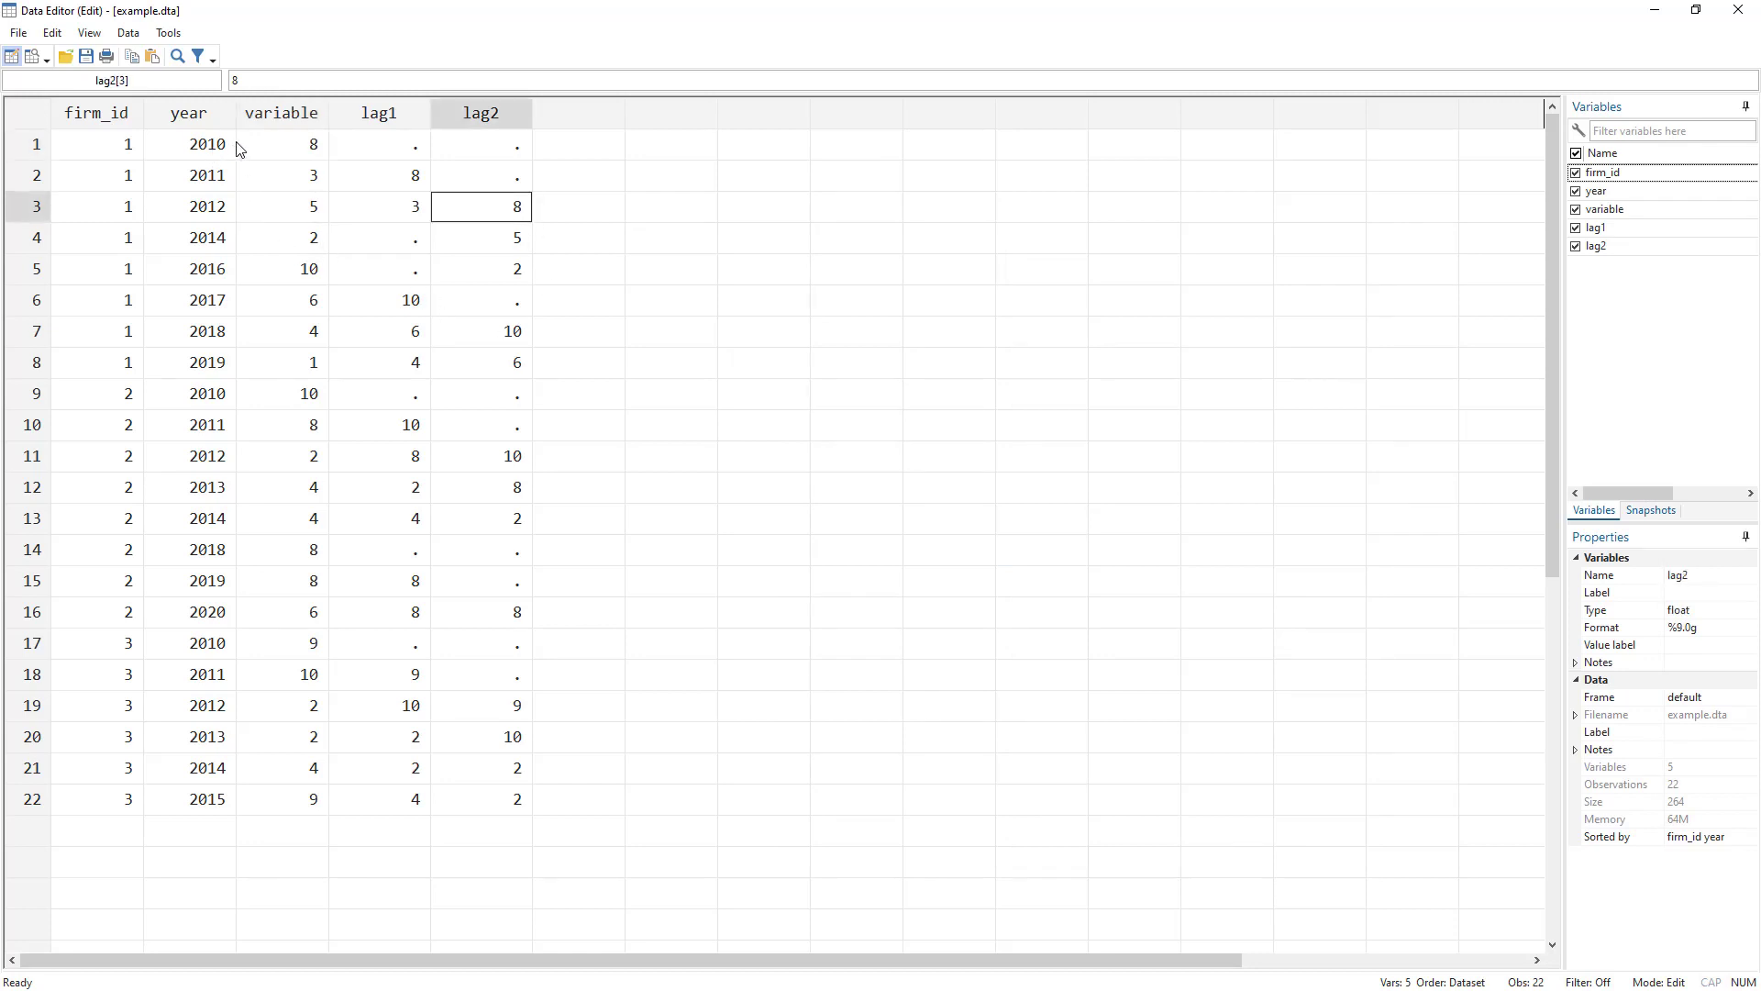
pyautogui.click(225, 242)
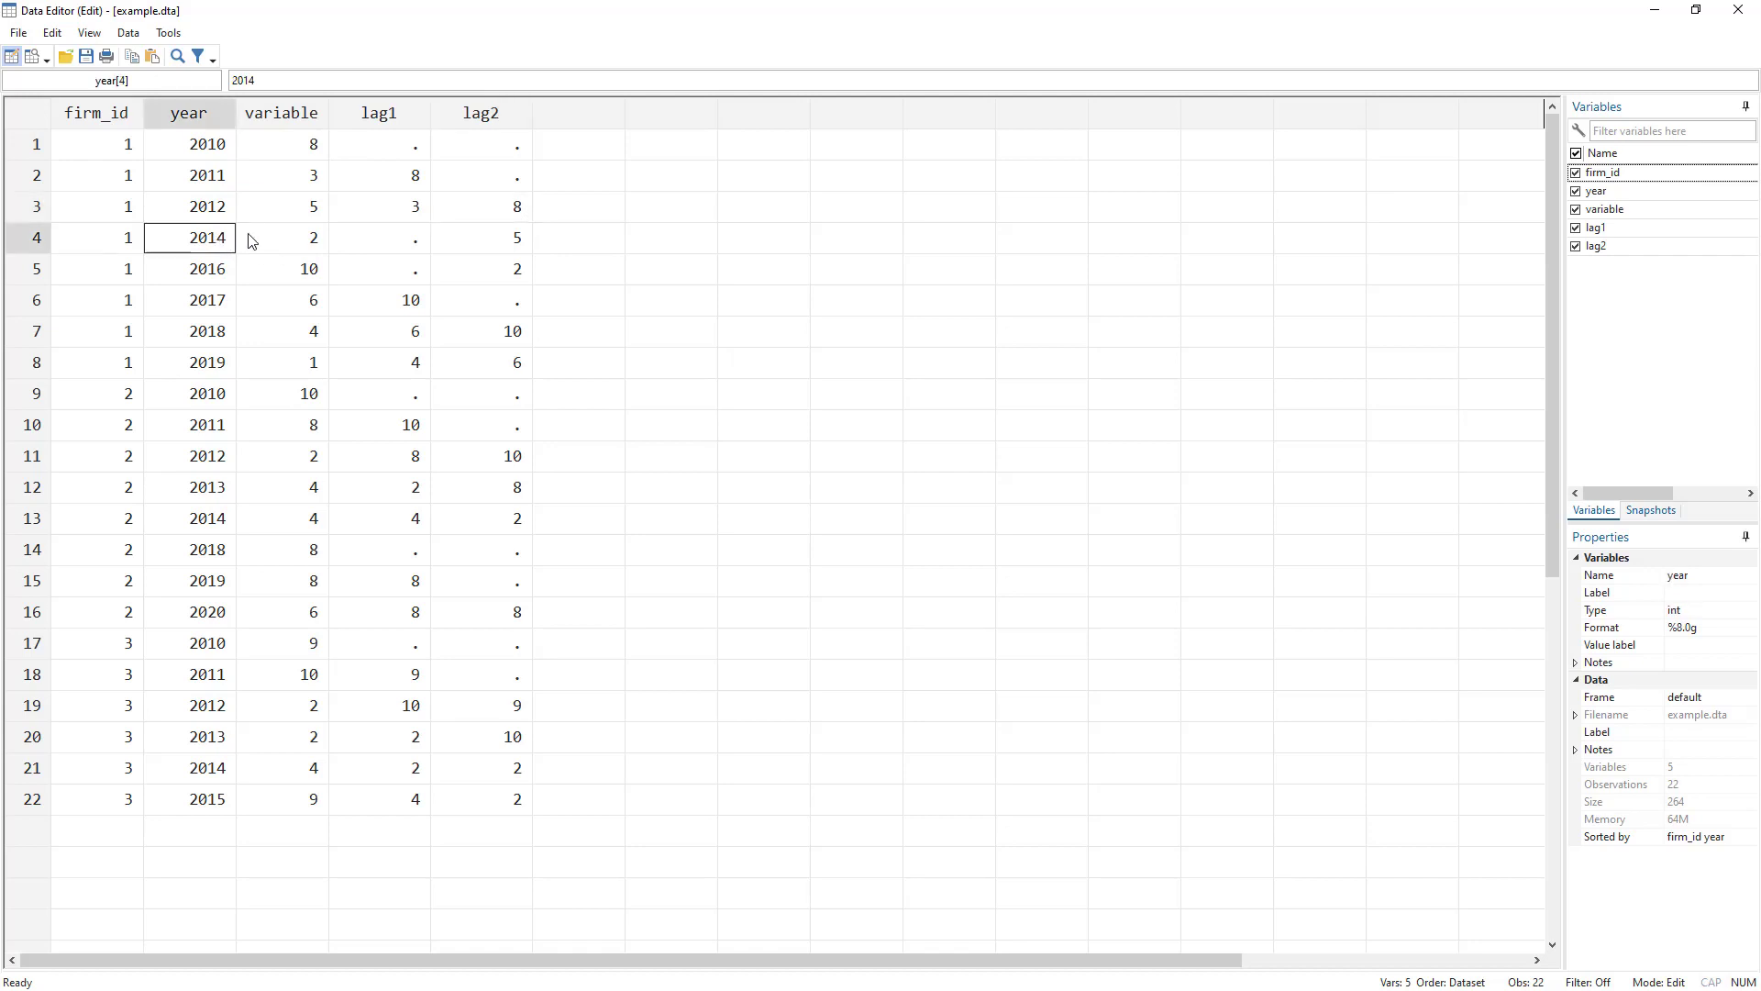
pyautogui.click(304, 239)
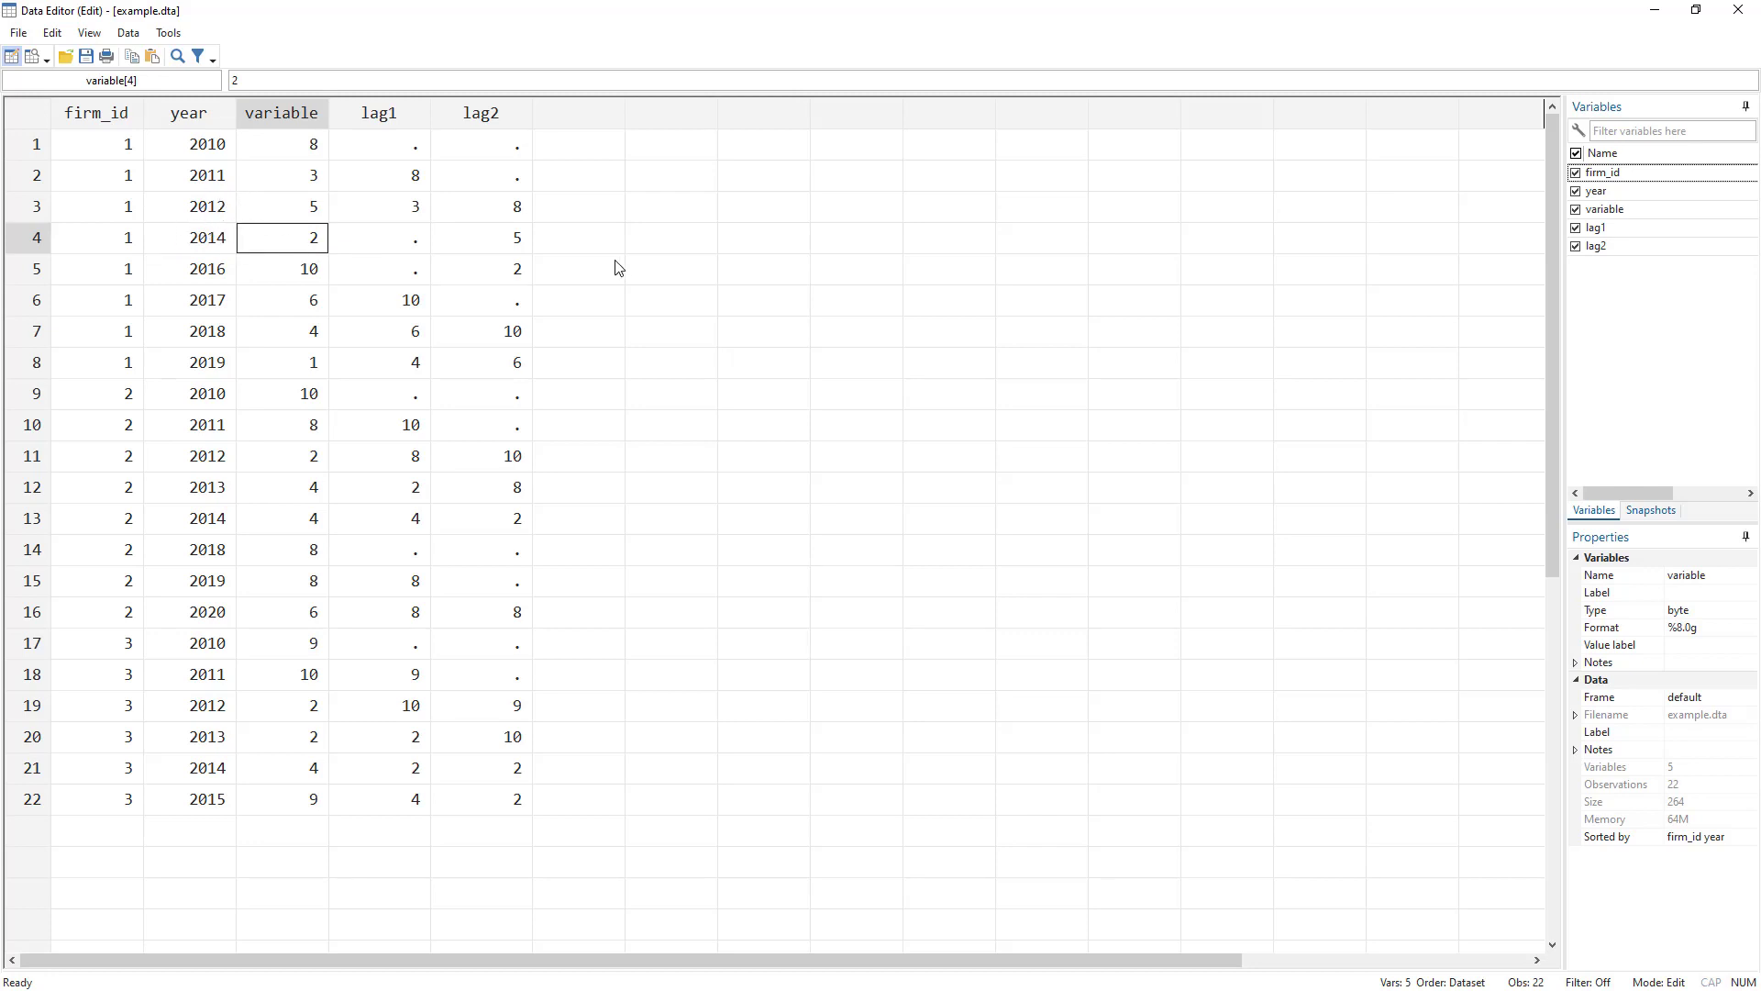
pyautogui.click(502, 249)
# - Return to the do-file and highlight [_n-1] in the line 11 comment on how it differs from the l. operator
pyautogui.hotkey('alt', 'Tab')
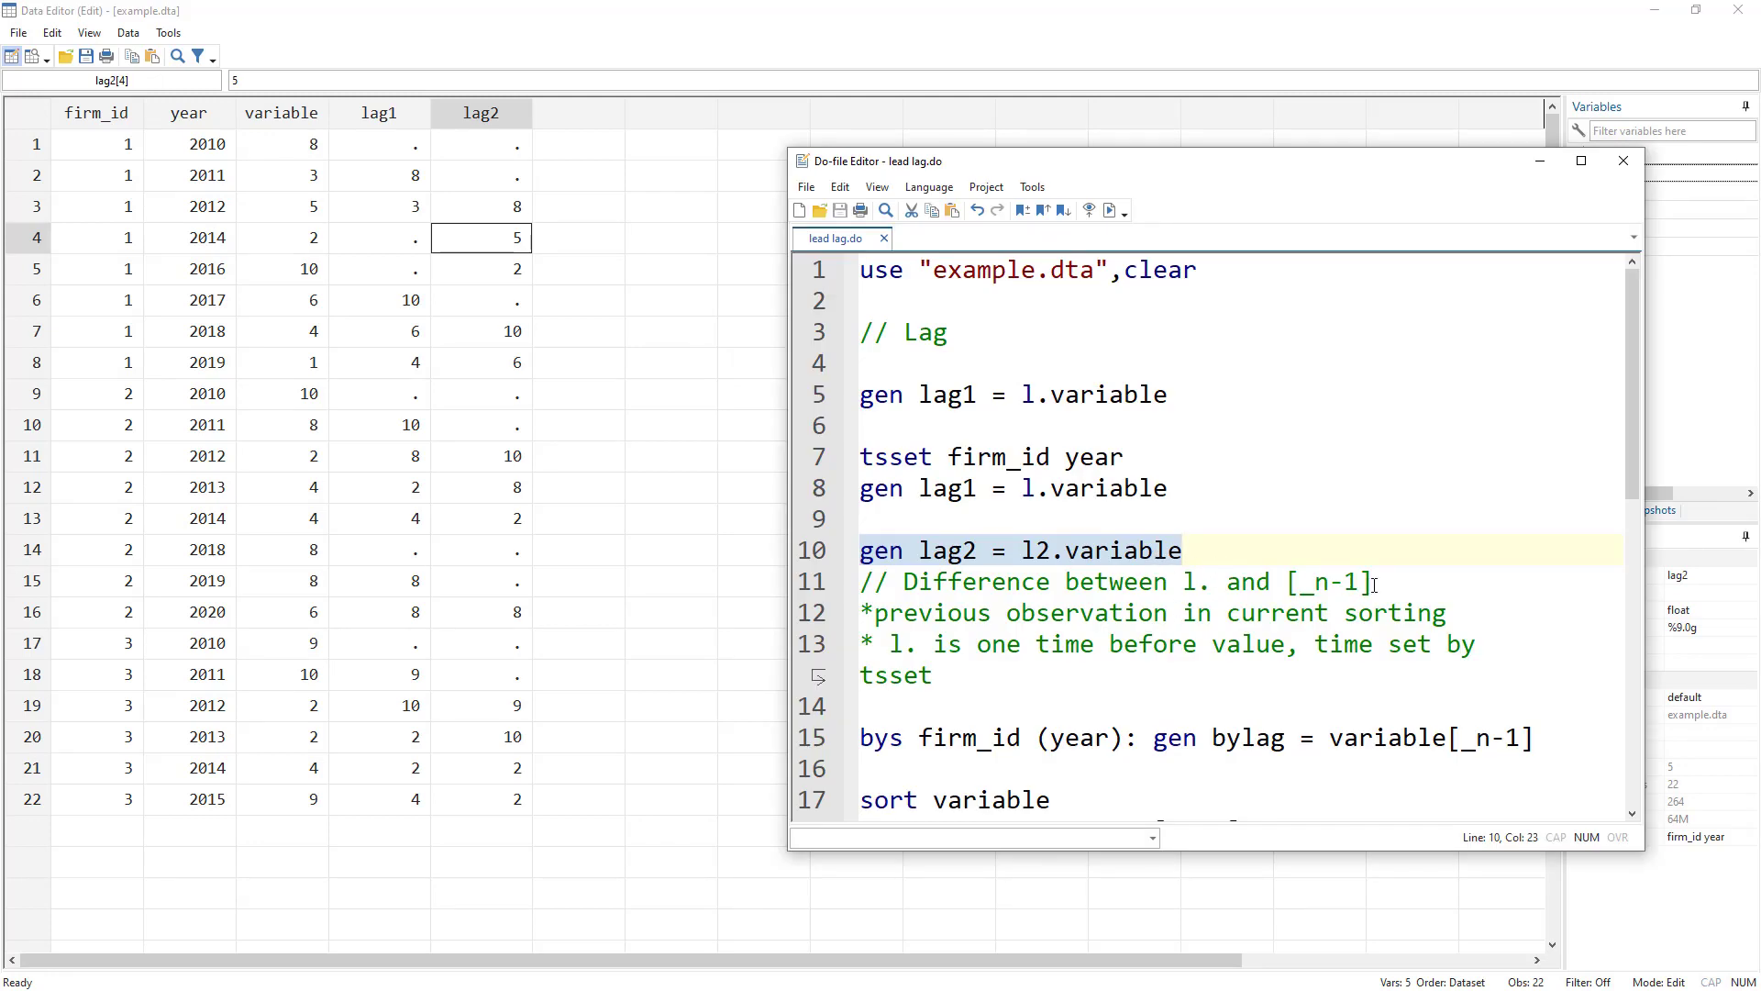
pyautogui.moveTo(1373, 585); pyautogui.dragTo(1291, 582)
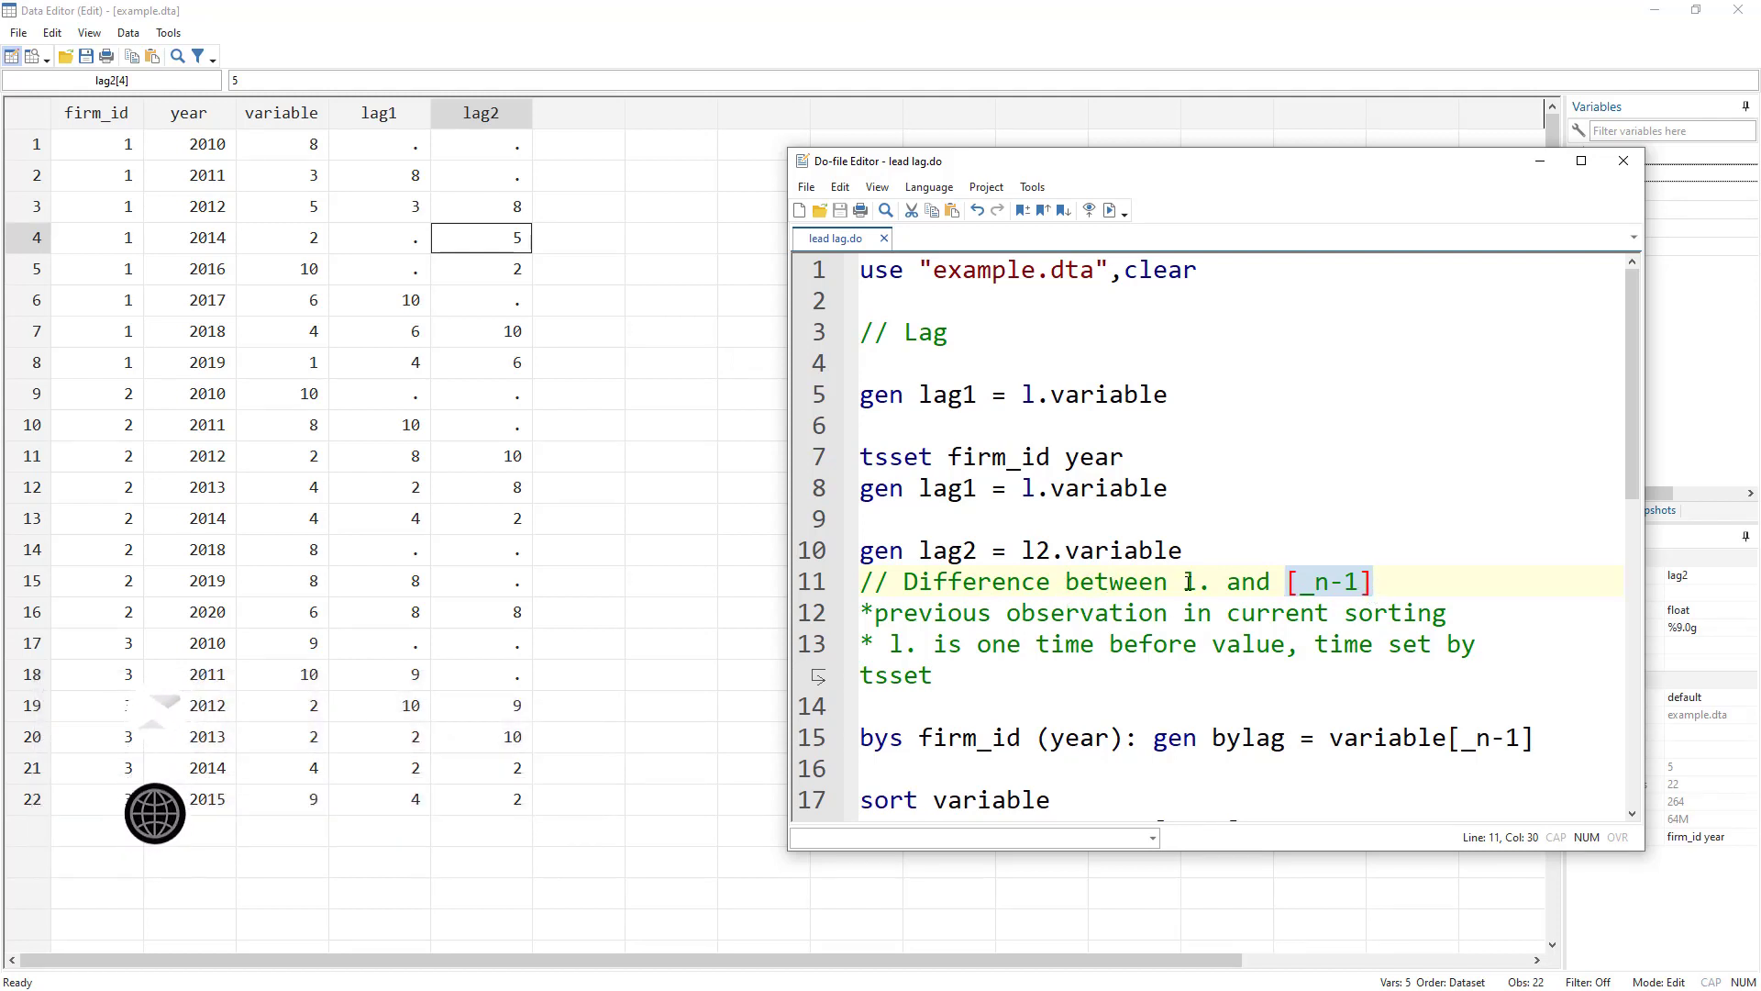
# - Review the comments on the difference between the operators, highlighting [_n-1] on line 11 and l. and time on line 13
pyautogui.moveTo(1183, 582); pyautogui.dragTo(1368, 583)
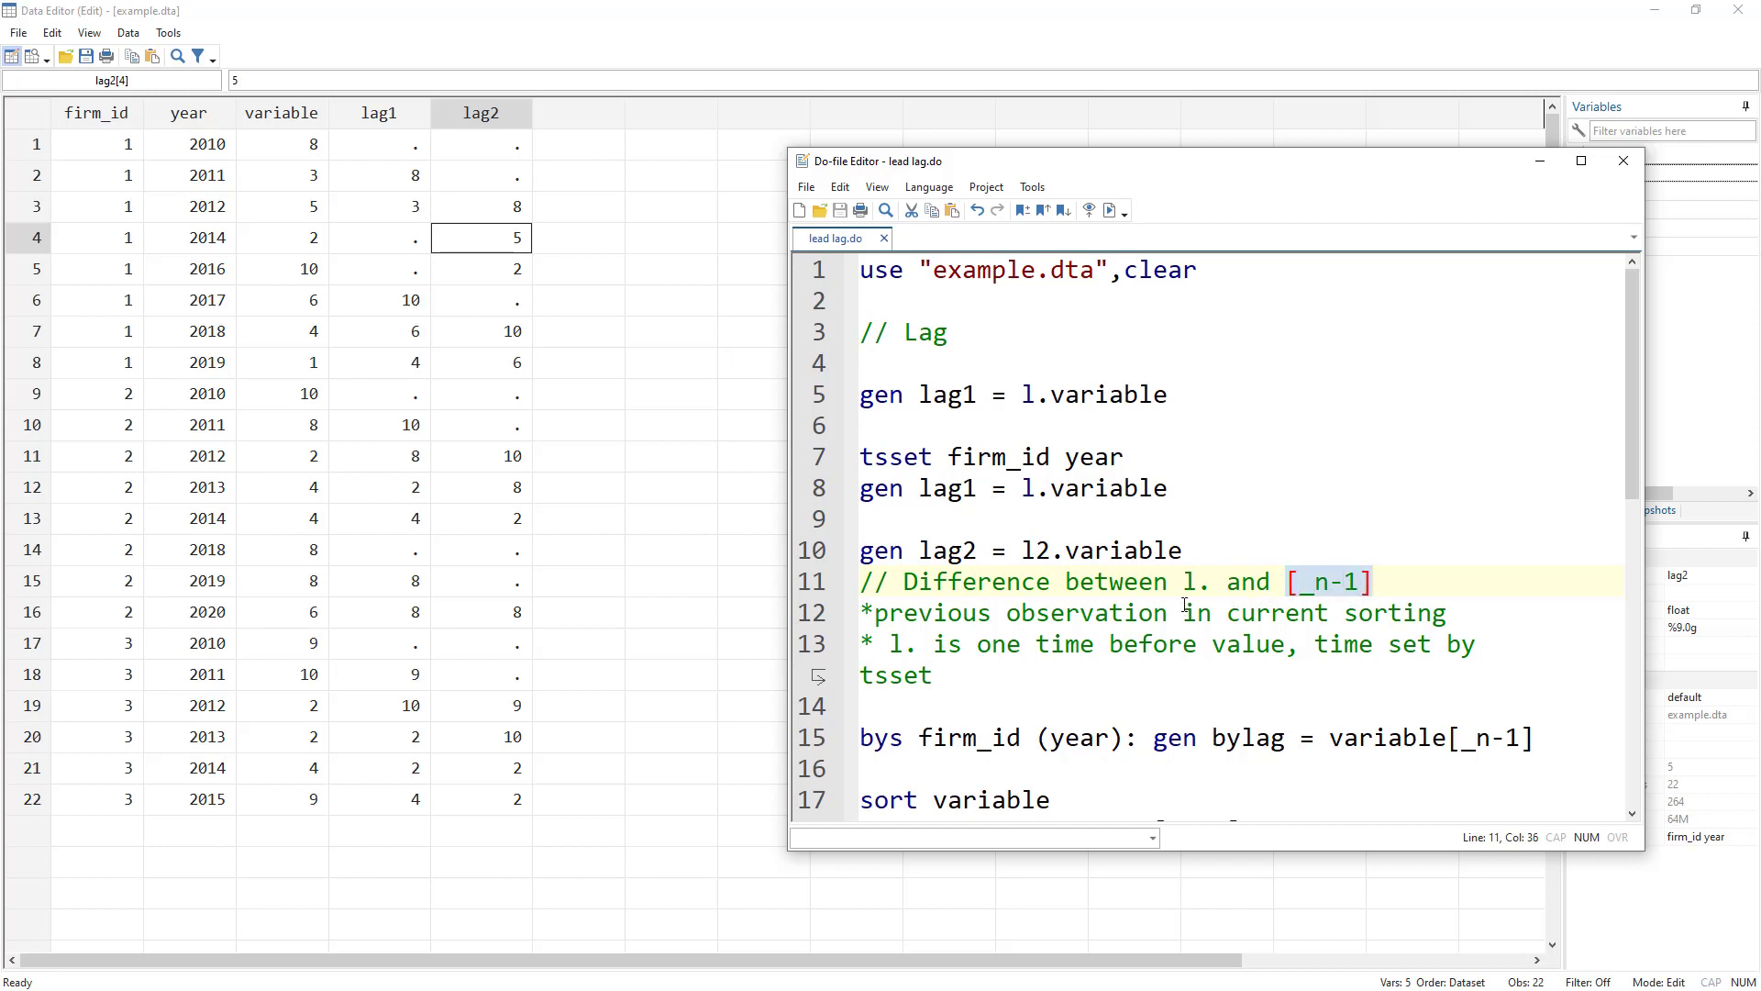
pyautogui.moveTo(889, 642); pyautogui.dragTo(918, 644)
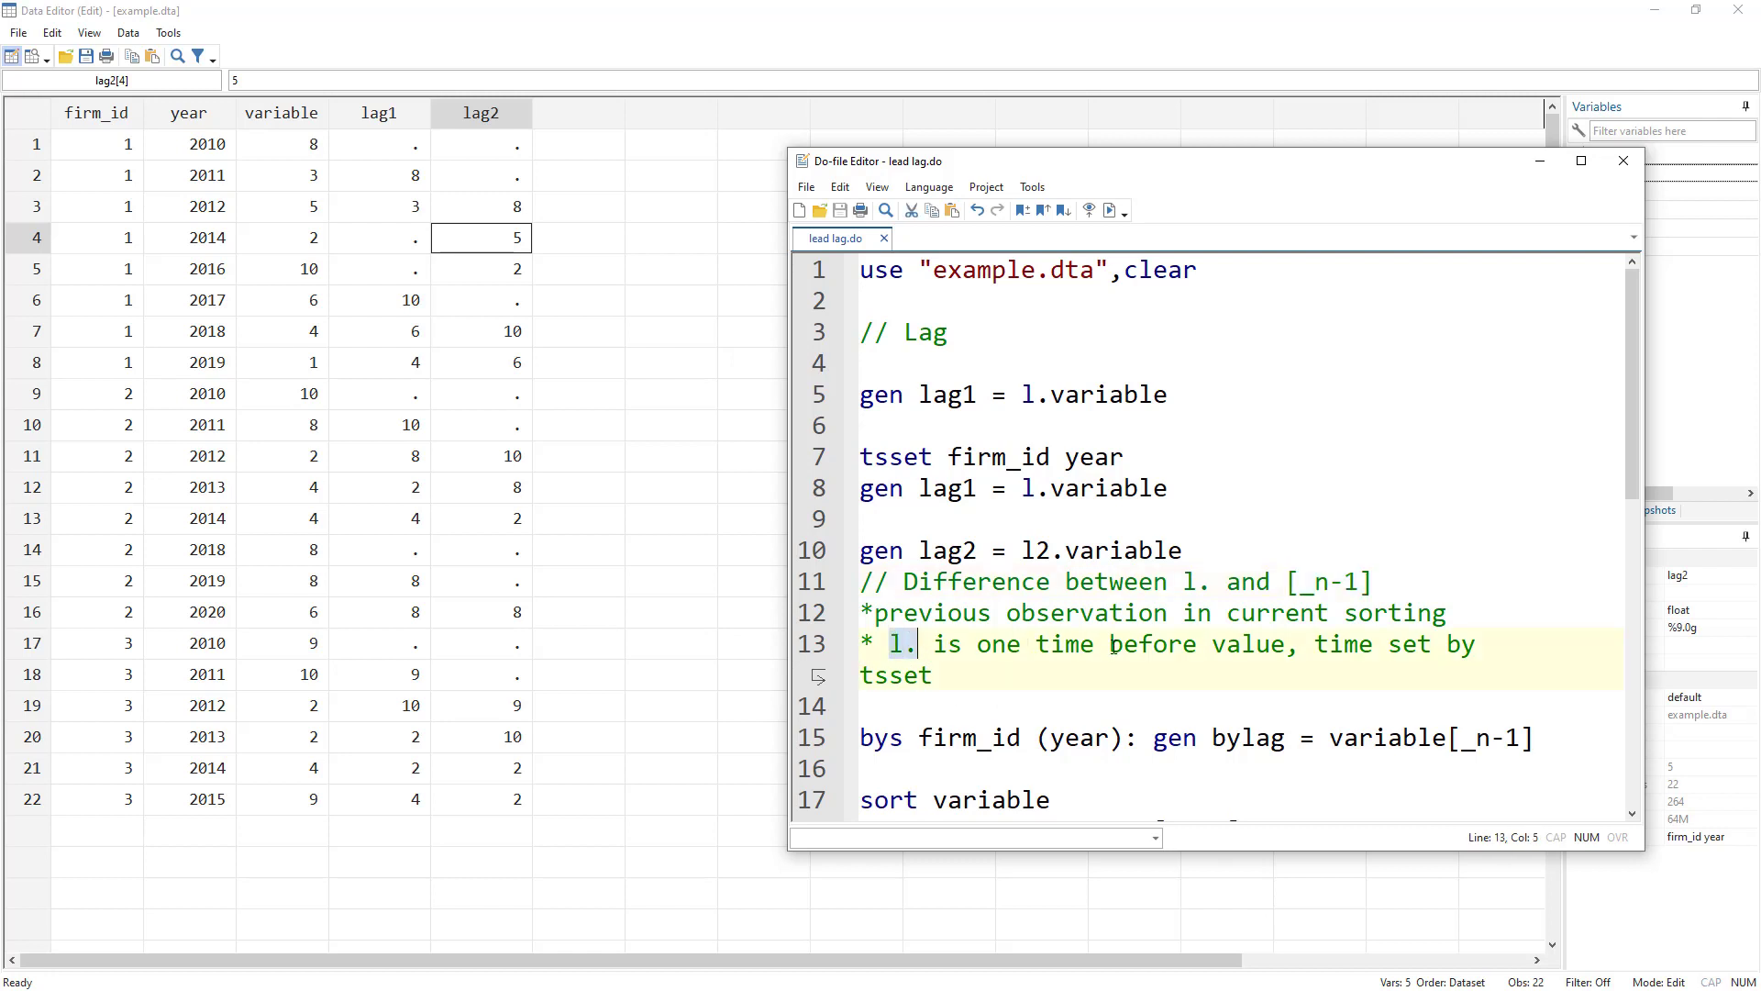
pyautogui.doubleClick(1333, 648)
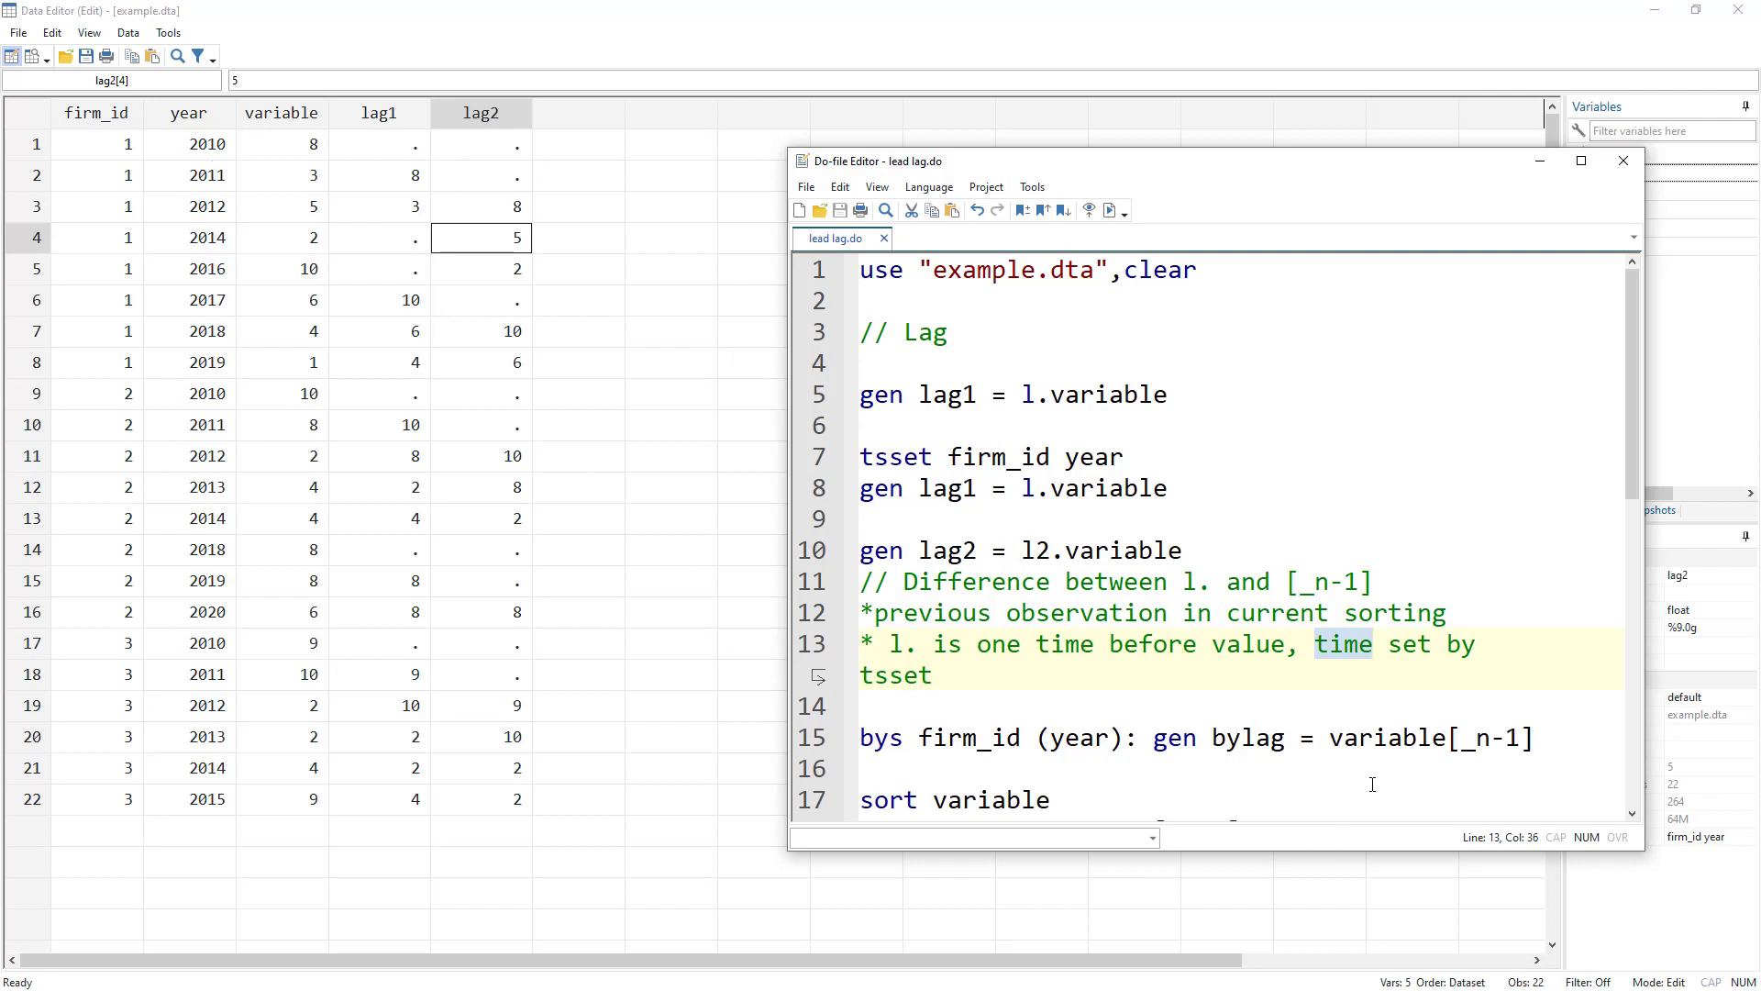
# - Highlight the l. operator in gen lag1 on line 8 and the year variable in the tsset command on line 7
pyautogui.click(1048, 486)
pyautogui.click(837, 461)
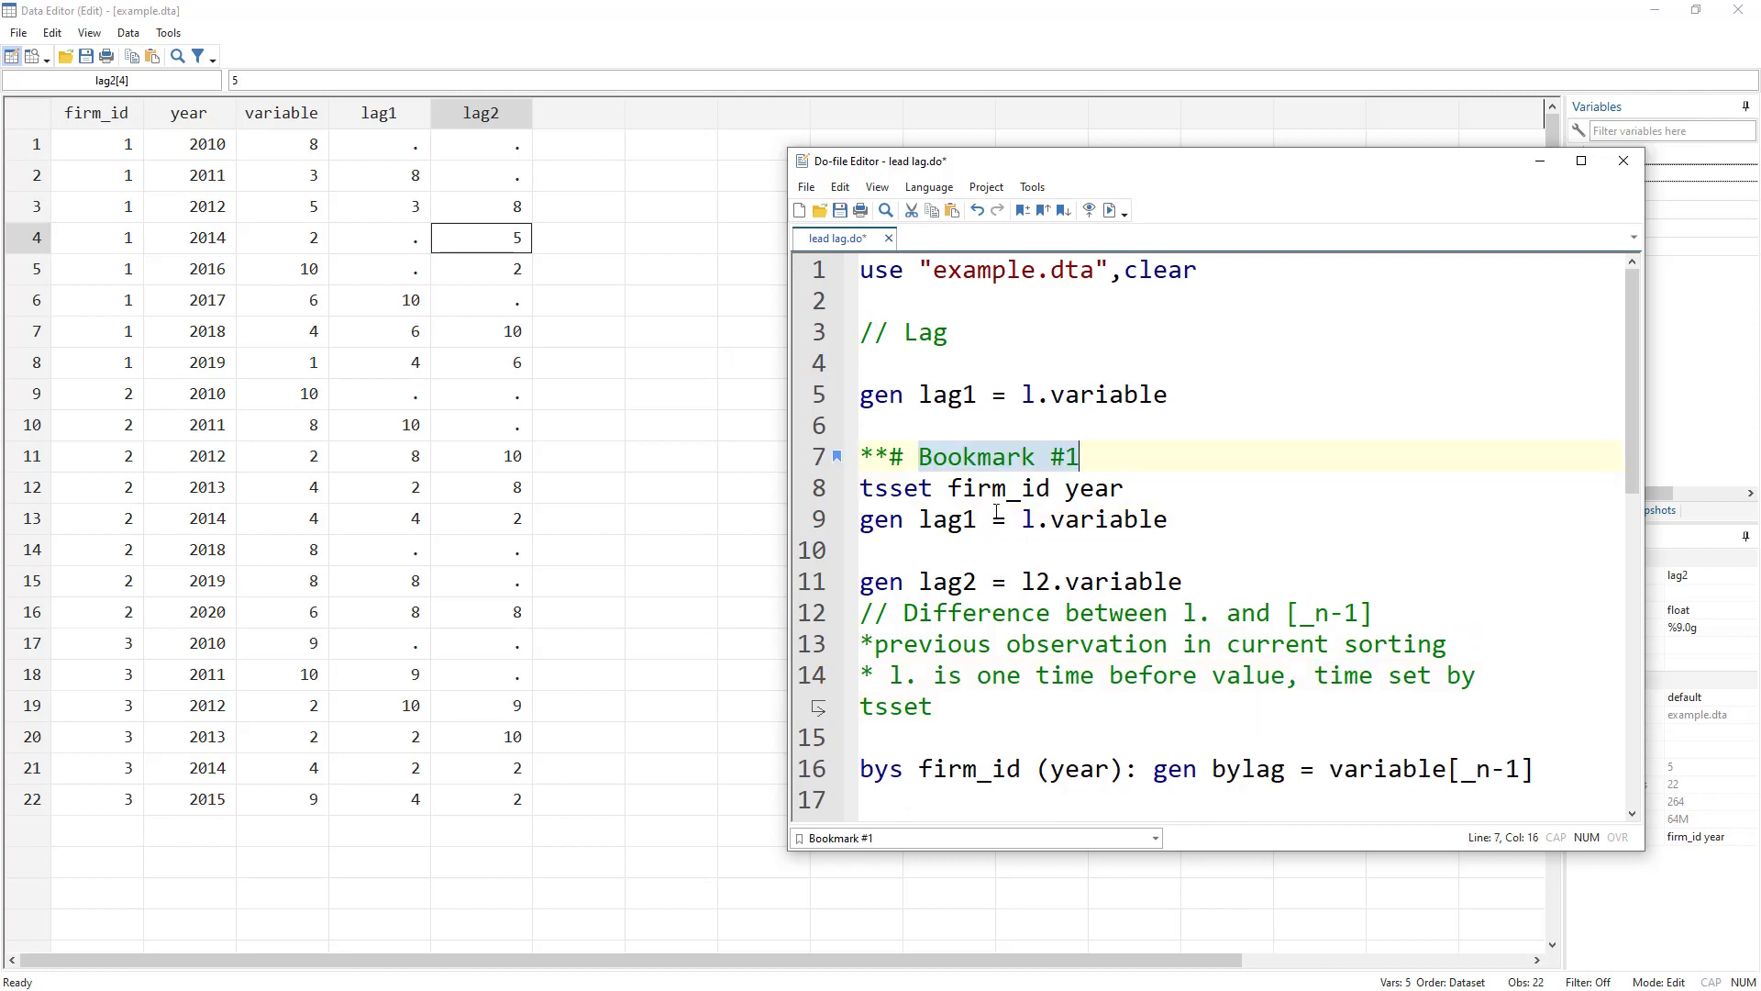
pyautogui.click(837, 462)
pyautogui.moveTo(1022, 489); pyautogui.dragTo(1048, 493)
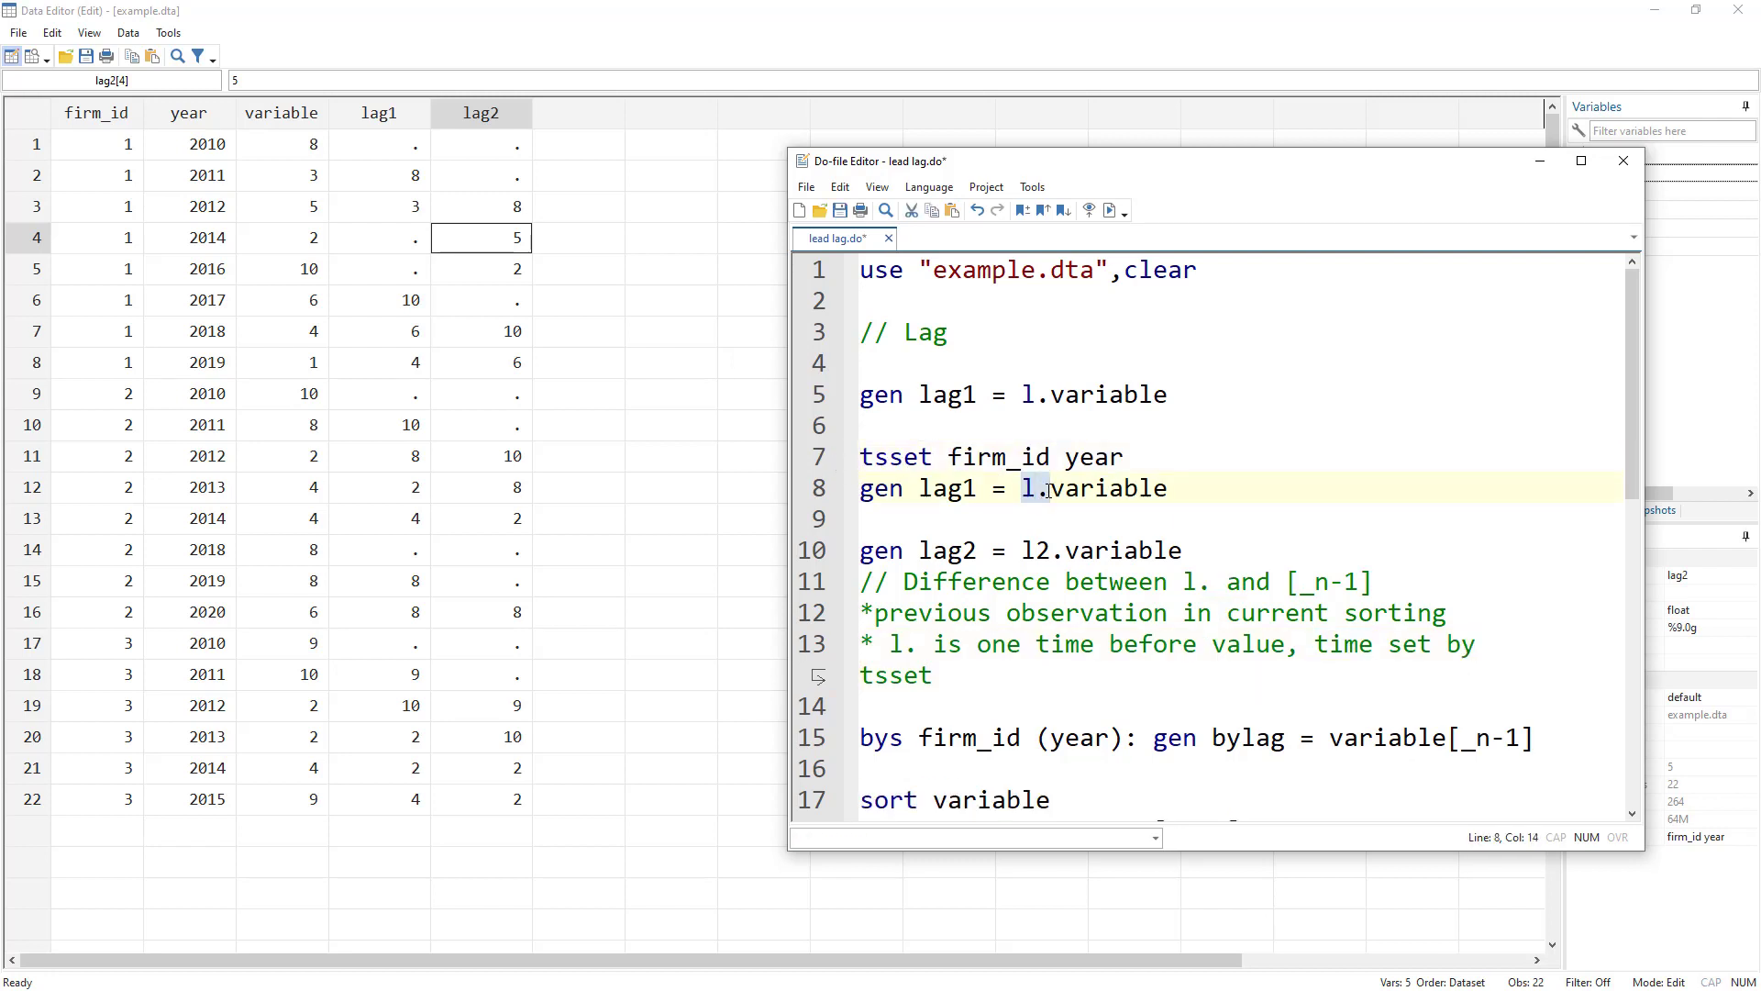
pyautogui.doubleClick(1091, 459)
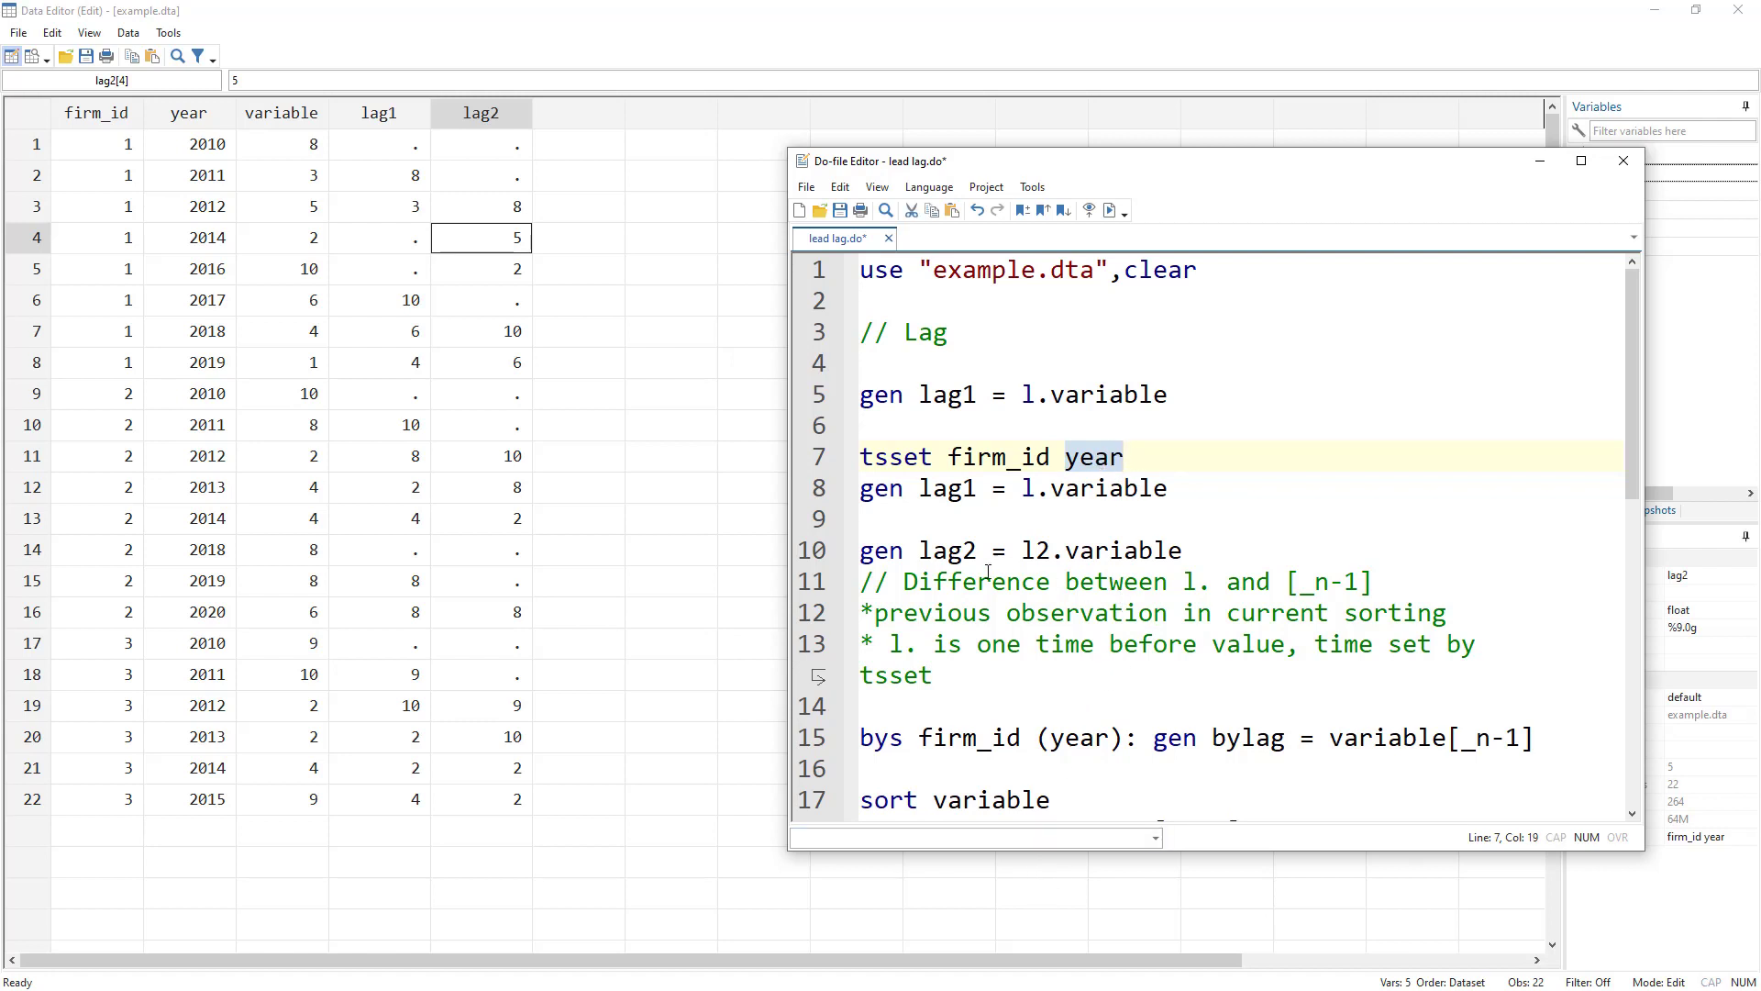
# - Highlight [_n-1] on line 11 and the line 12 comment about the previous observation in current sorting
pyautogui.moveTo(1287, 584); pyautogui.dragTo(1387, 590)
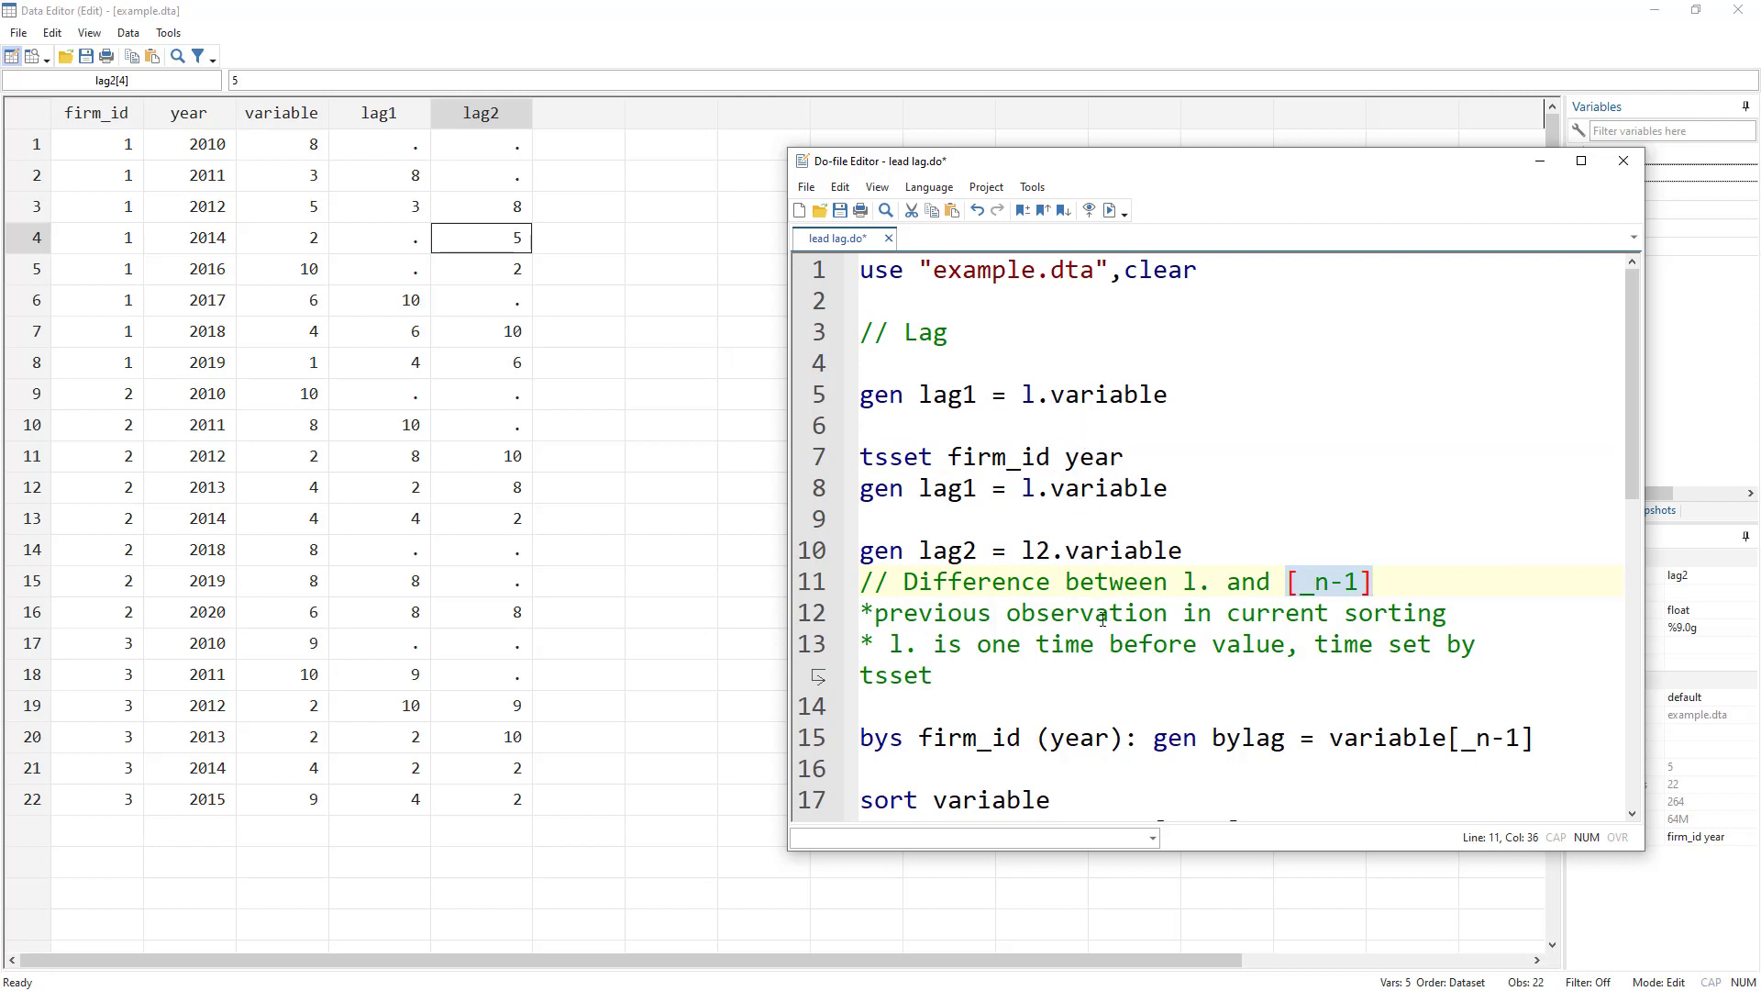
pyautogui.moveTo(942, 616); pyautogui.dragTo(1264, 620)
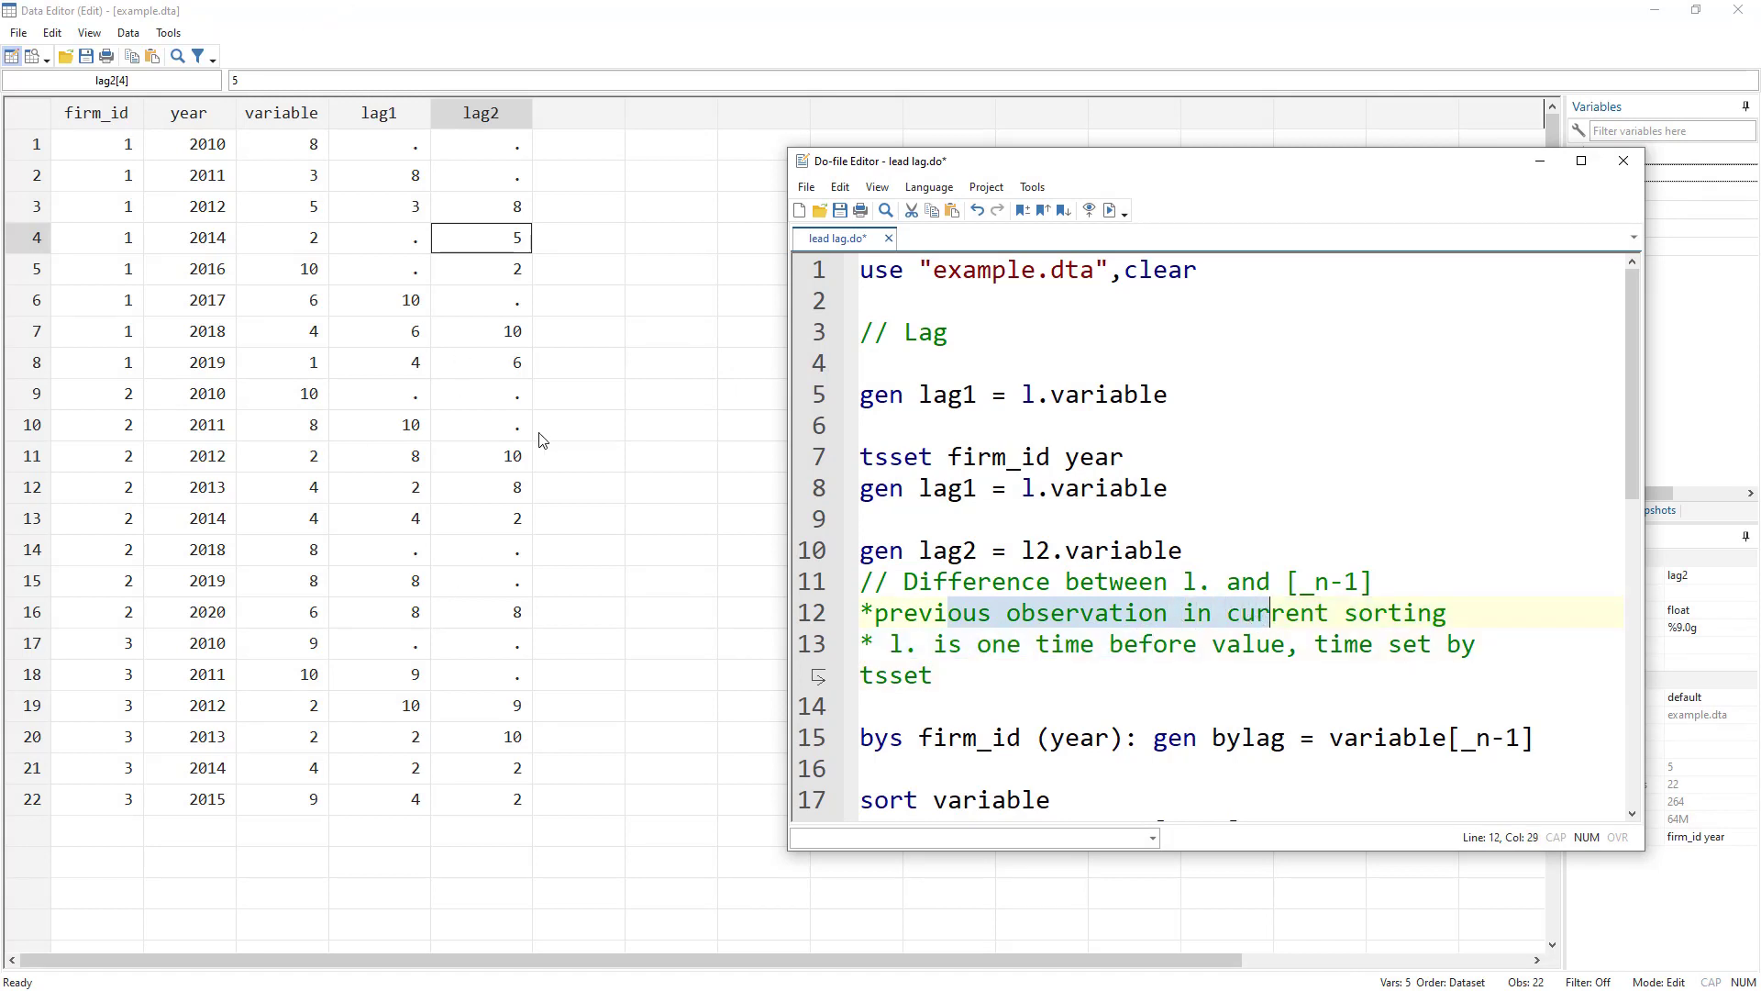
# - Examine the bys firm_id (year): prefix on line 15, highlighting bys, firm_id and (year) in turn
pyautogui.scroll(-1, 1160, 613)
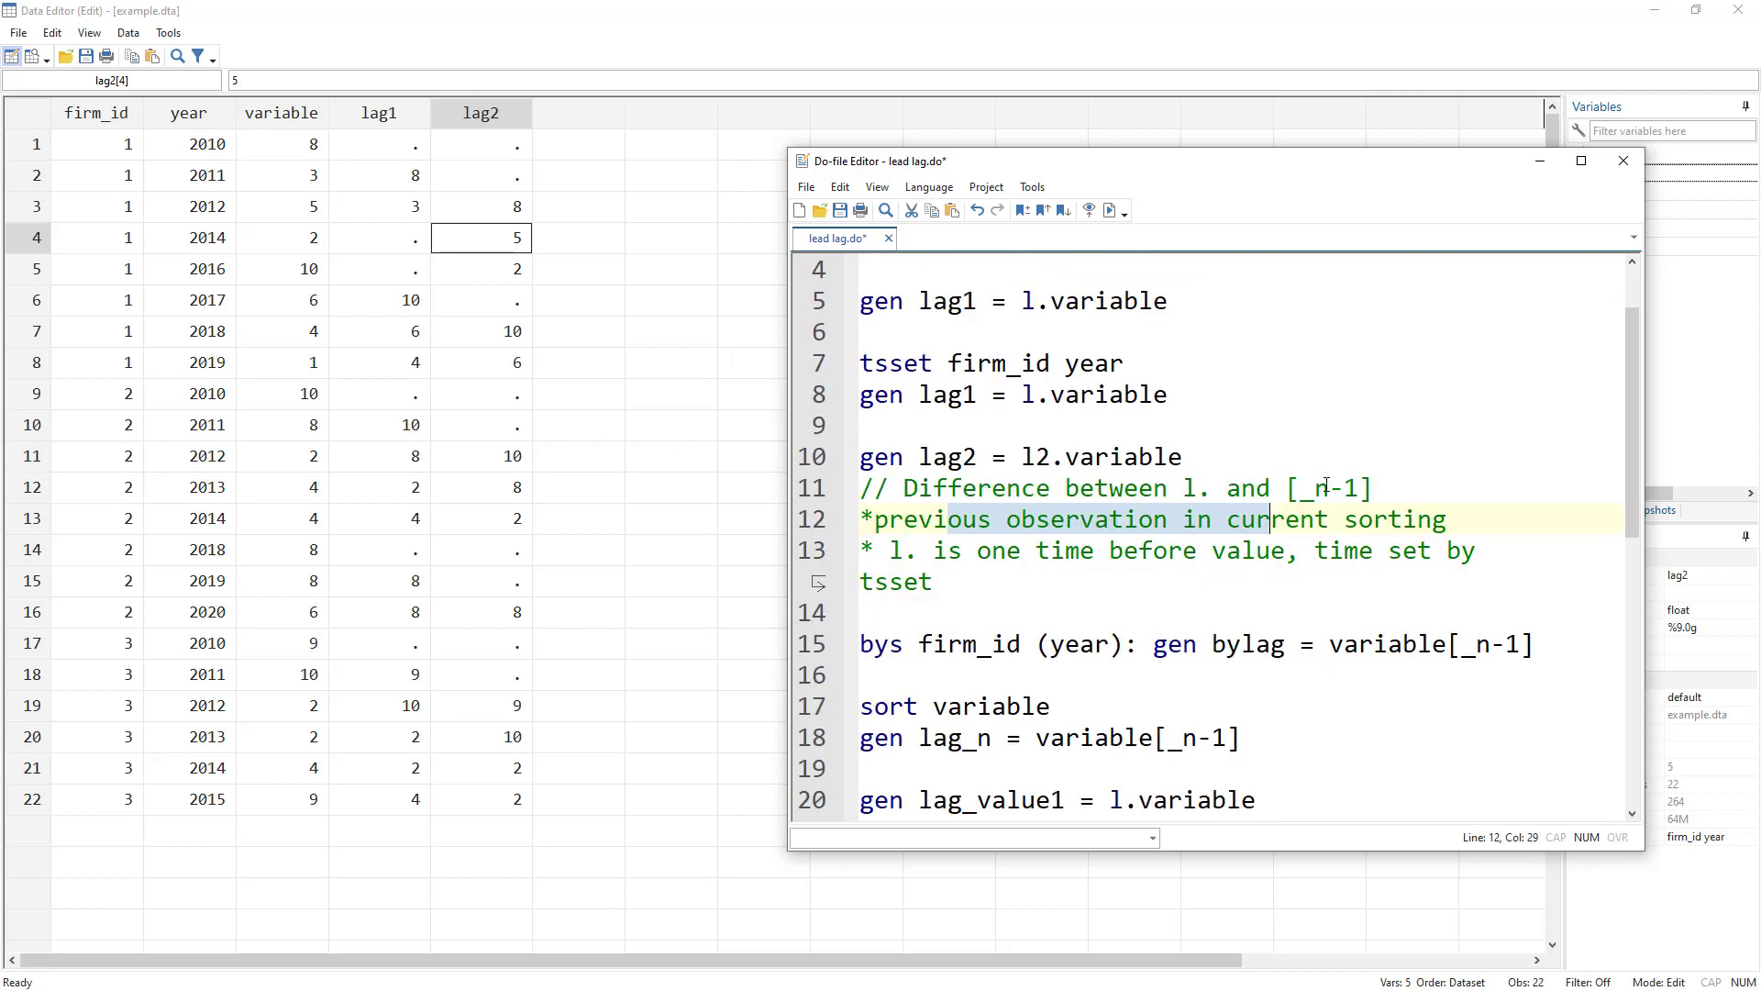
pyautogui.doubleClick(863, 645)
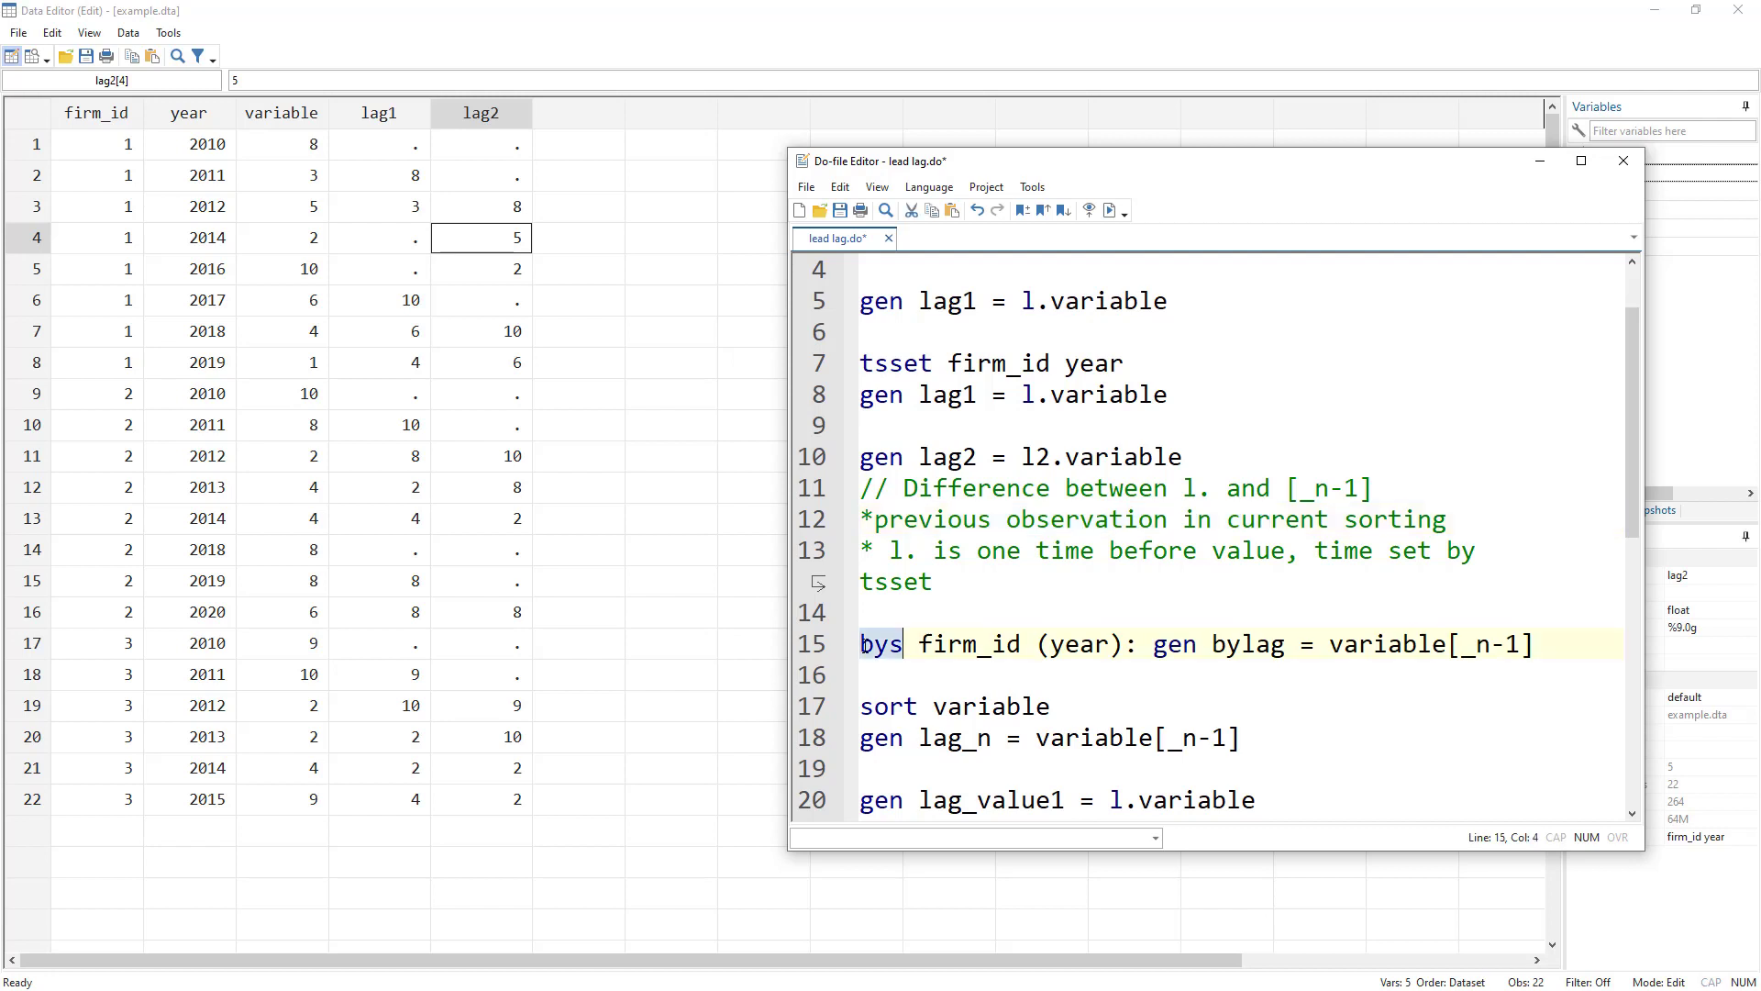
pyautogui.doubleClick(967, 645)
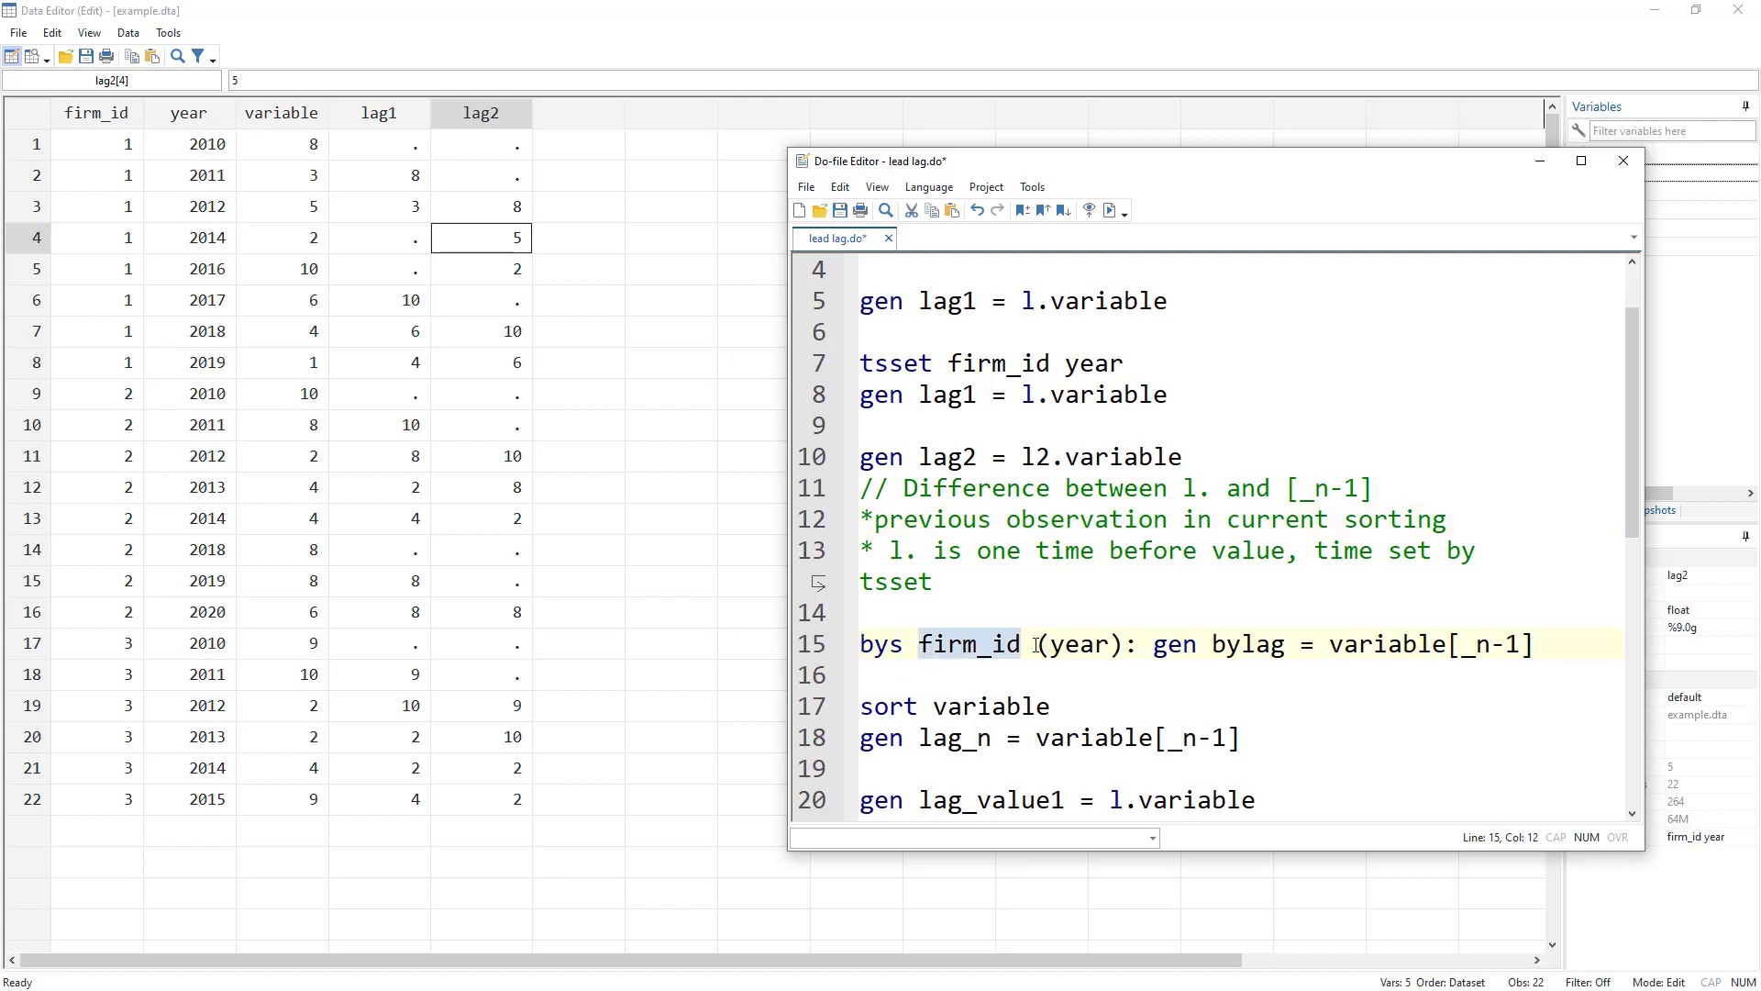
pyautogui.moveTo(1036, 646); pyautogui.dragTo(1121, 645)
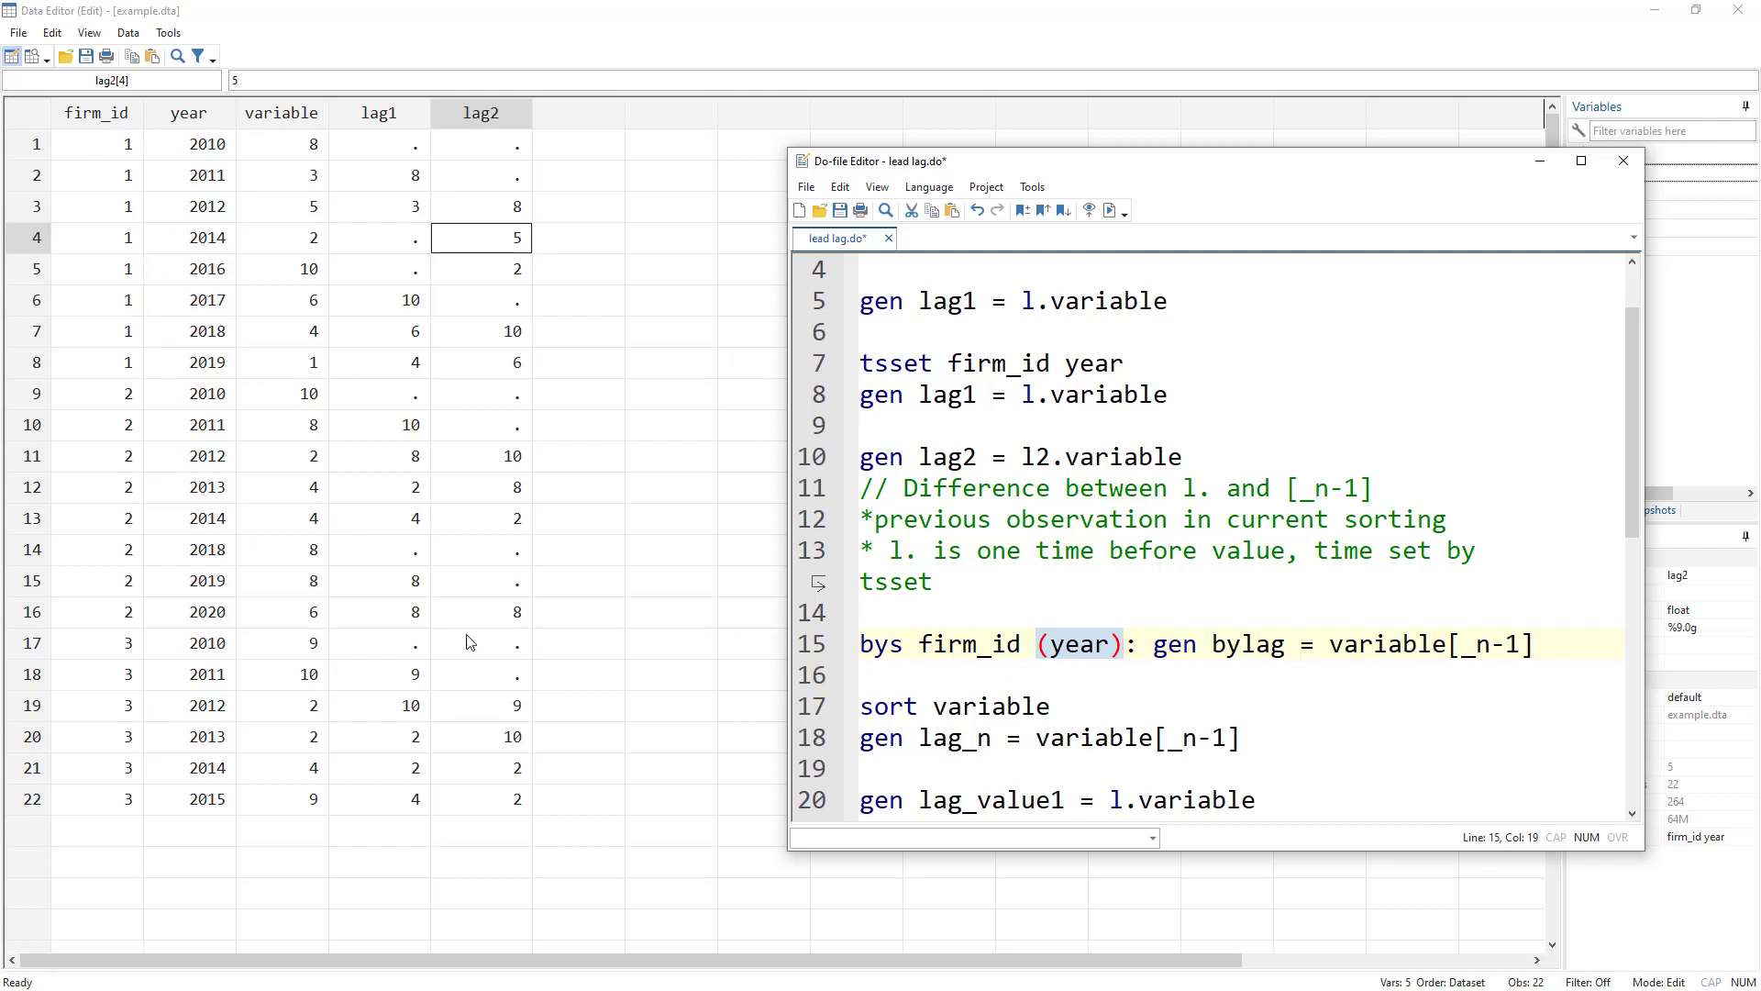
pyautogui.moveTo(1137, 646); pyautogui.dragTo(837, 637)
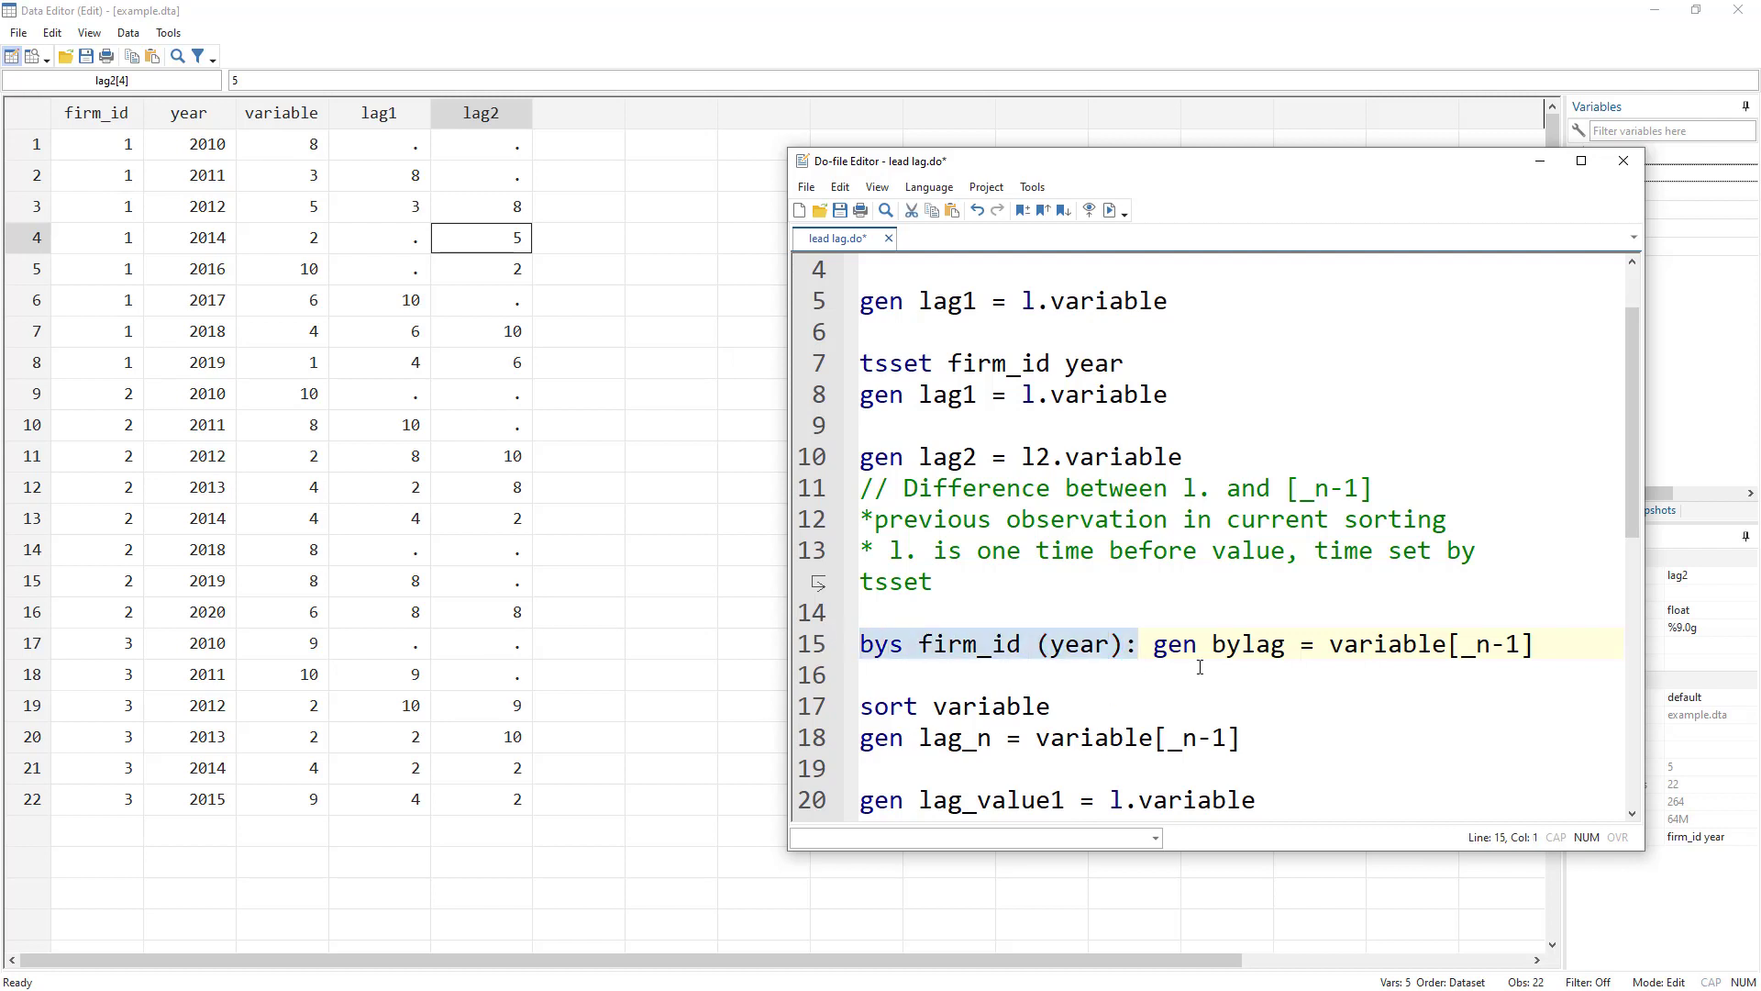
# - Examine the gen bylag = variable[_n-1] part of line 15, highlighting gen, bylag, variable, _n and -1
pyautogui.doubleClick(1175, 645)
pyautogui.doubleClick(1247, 645)
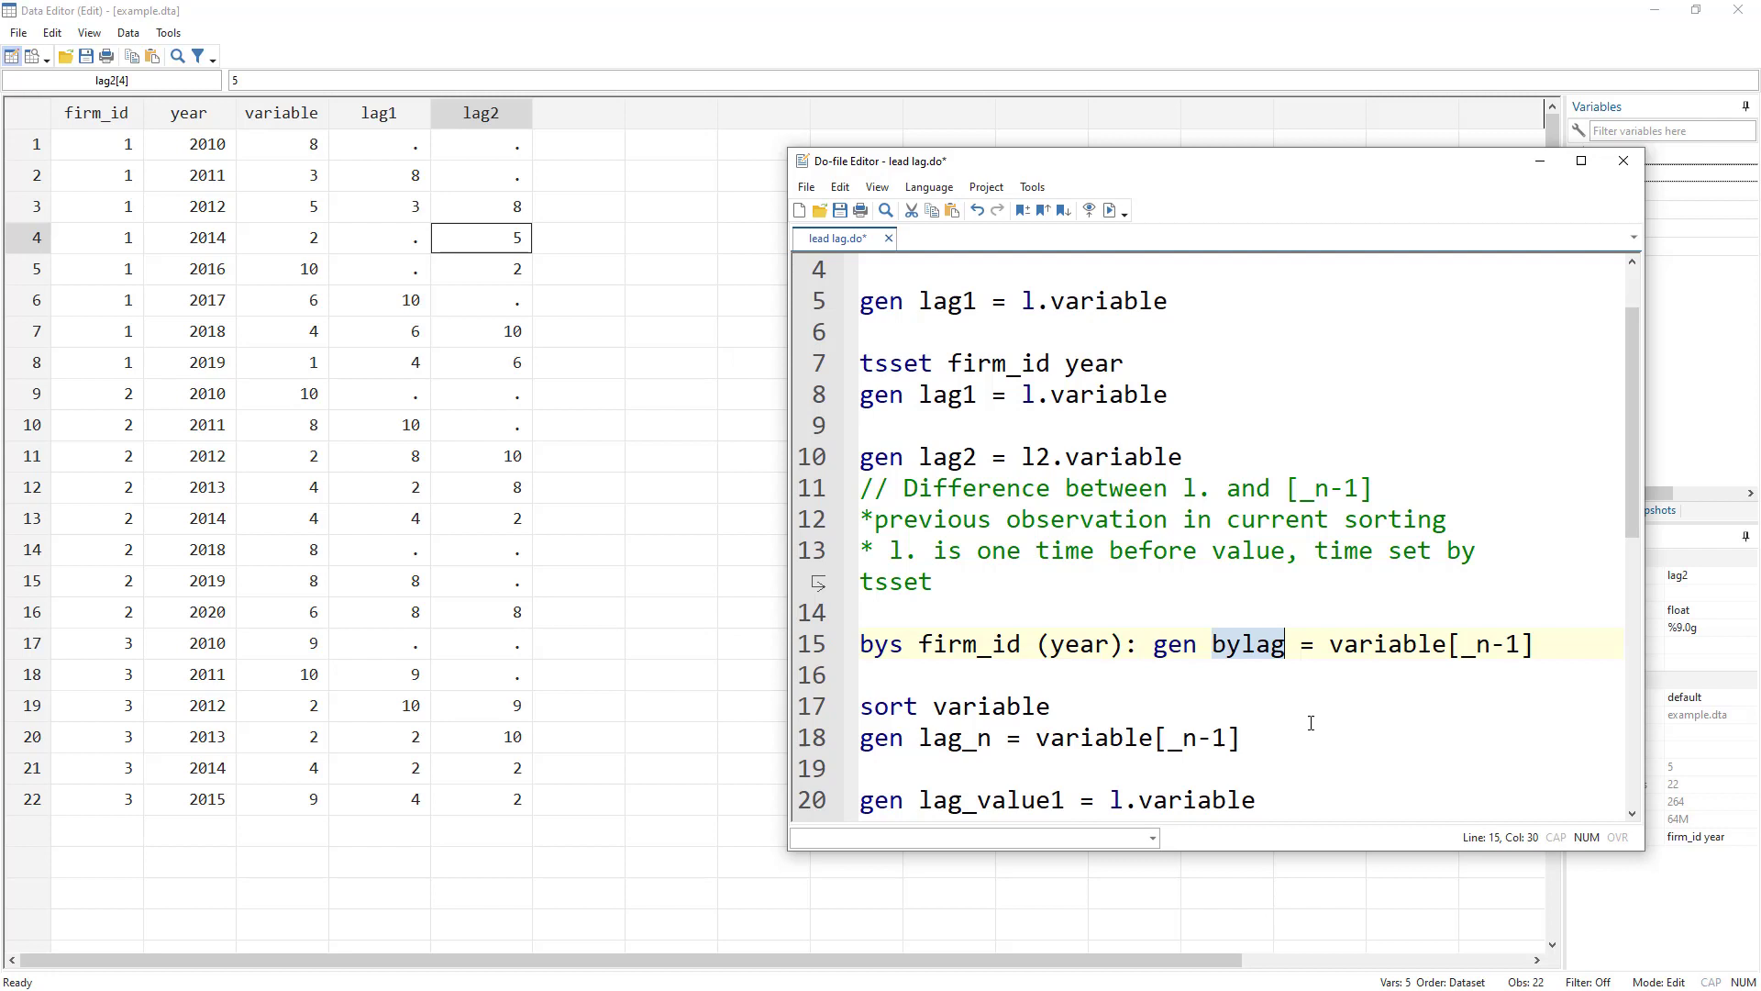
pyautogui.doubleClick(1379, 646)
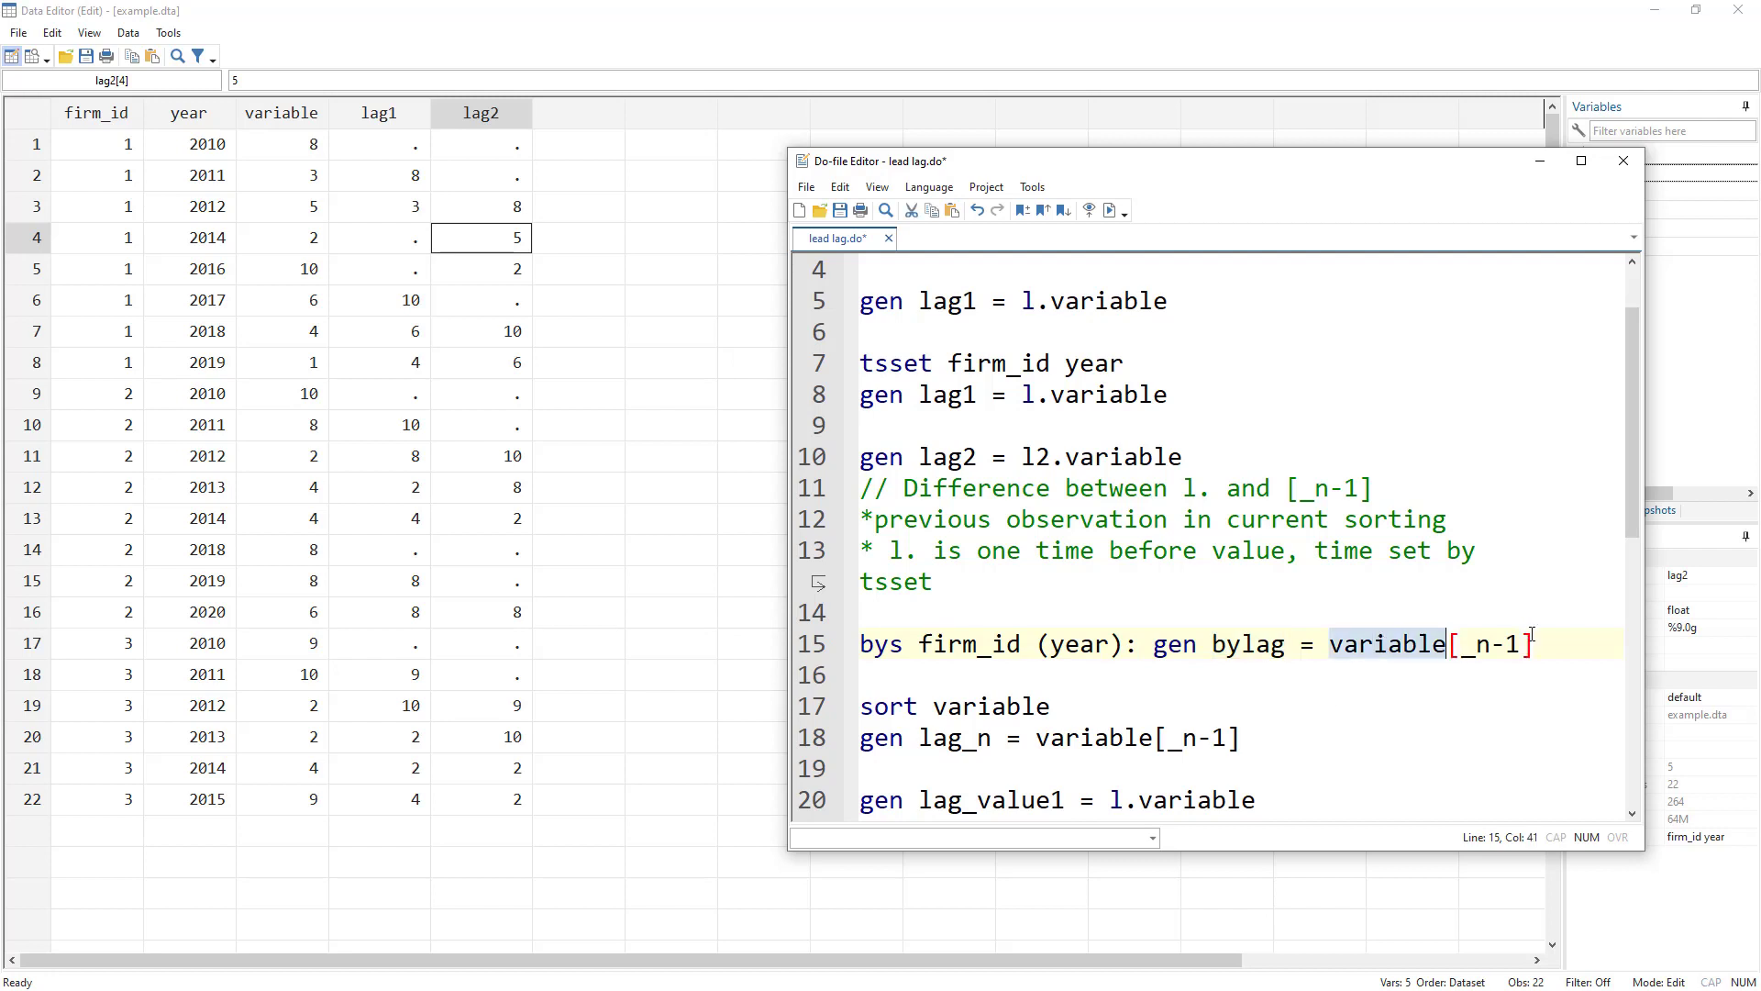
pyautogui.moveTo(1531, 635); pyautogui.dragTo(896, 643)
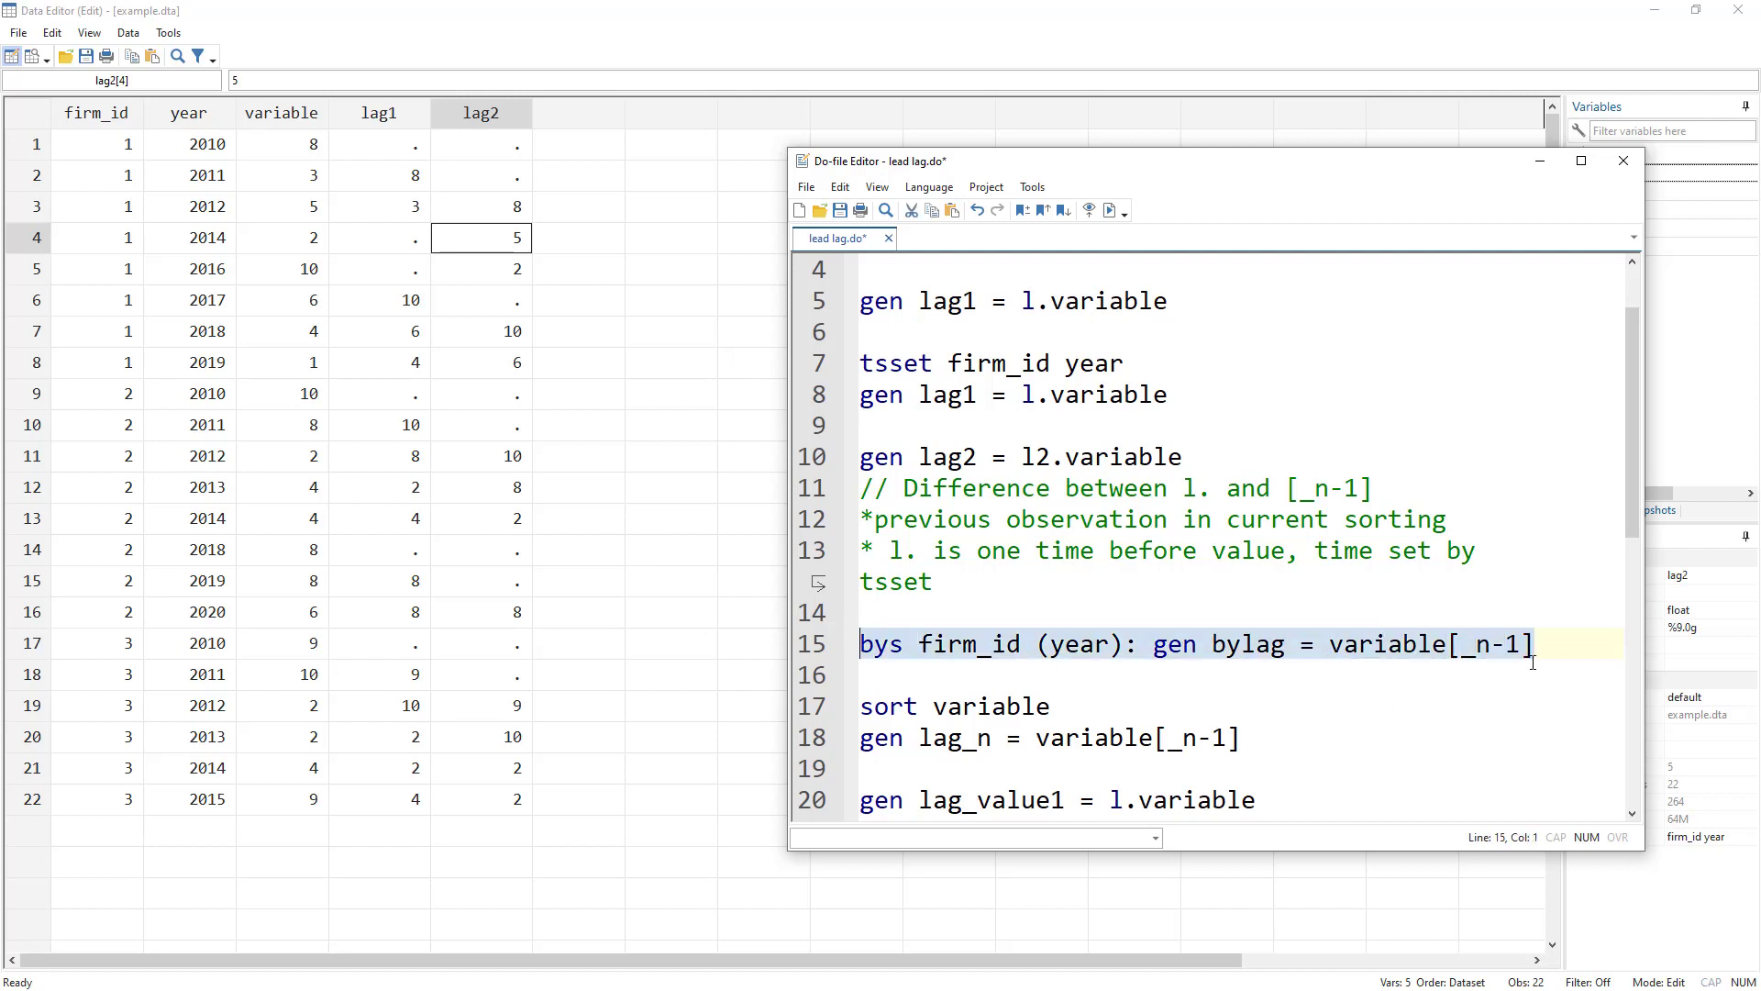
pyautogui.click(1464, 646)
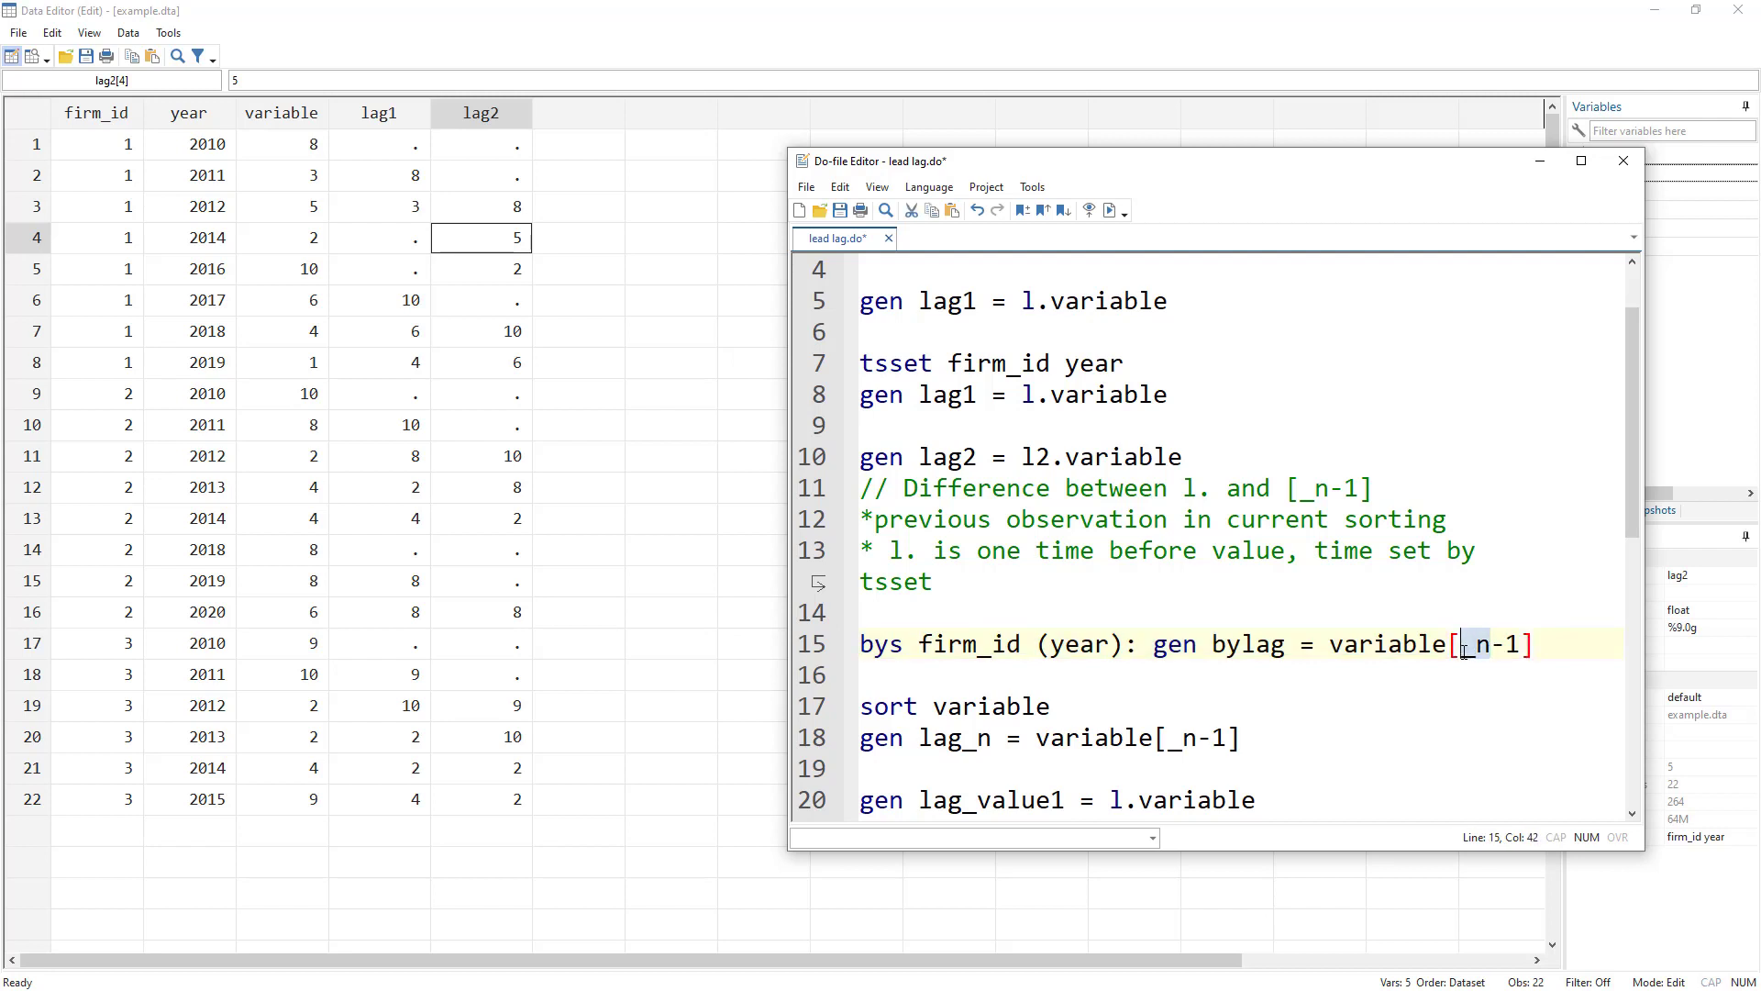
pyautogui.moveTo(1521, 647); pyautogui.dragTo(1491, 646)
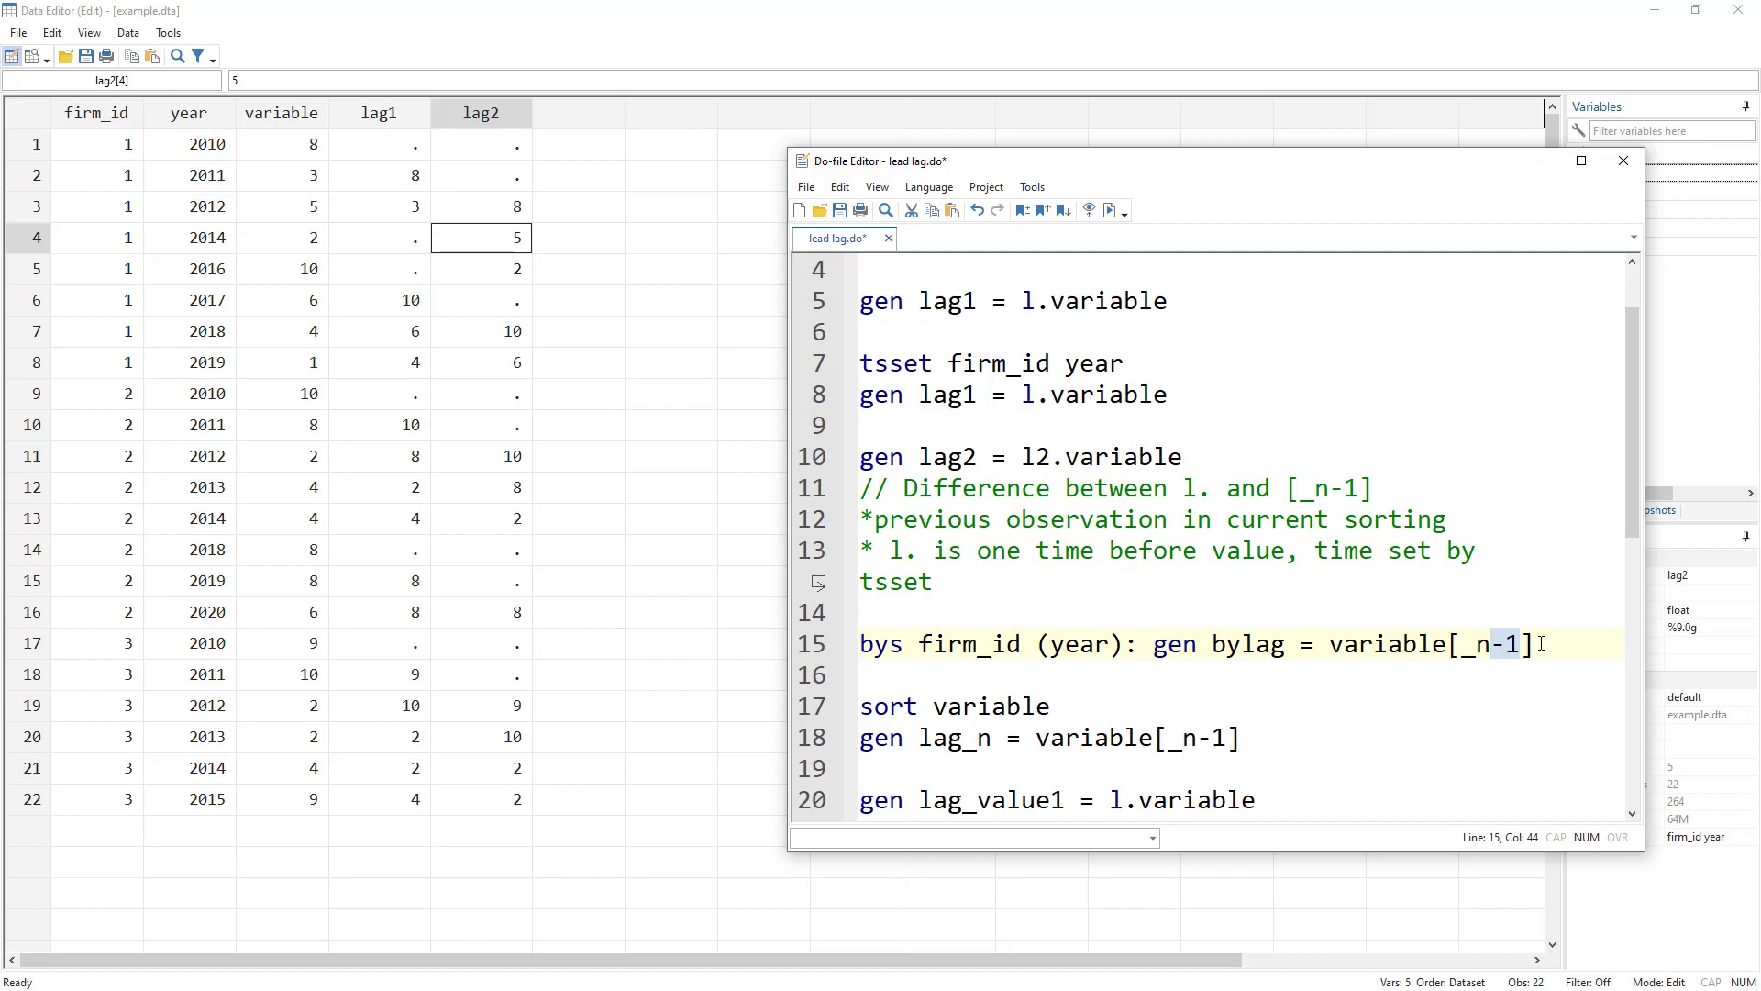
# - Generate bylag by running bys firm_id (year): gen bylag = variable[_n-1] on line 15, and inspect its value for firm 1 in 2014
pyautogui.moveTo(1541, 644); pyautogui.dragTo(858, 644)
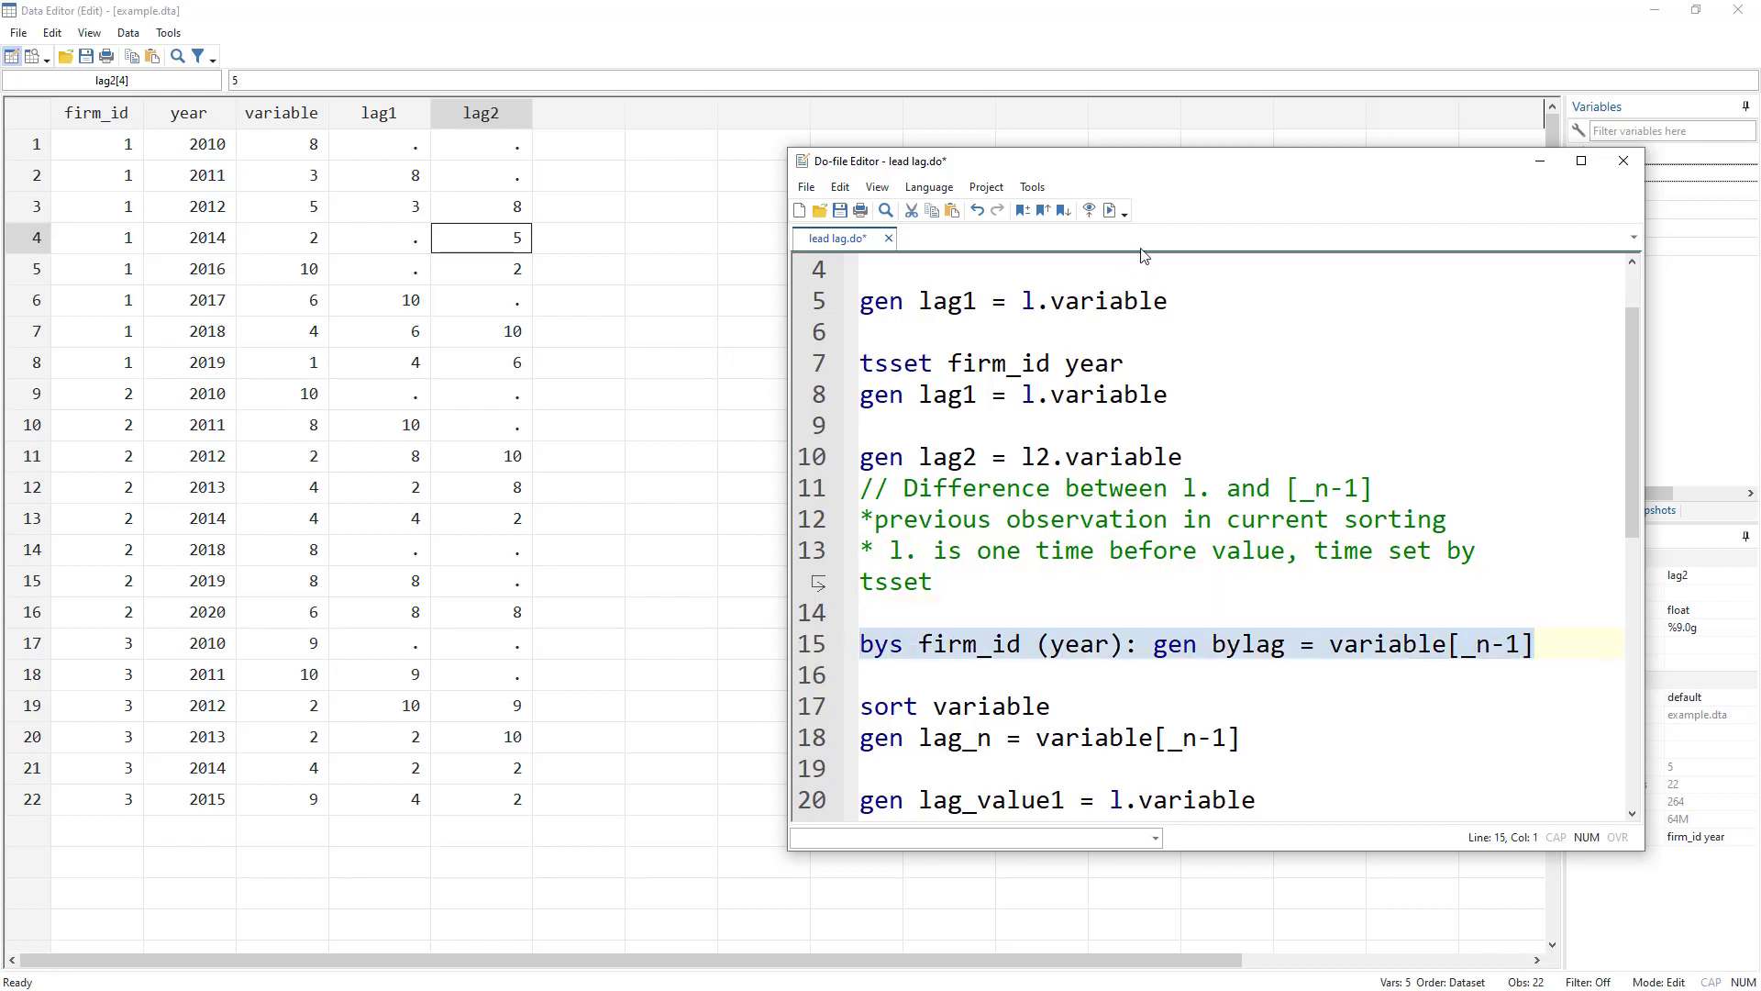
pyautogui.click(1110, 210)
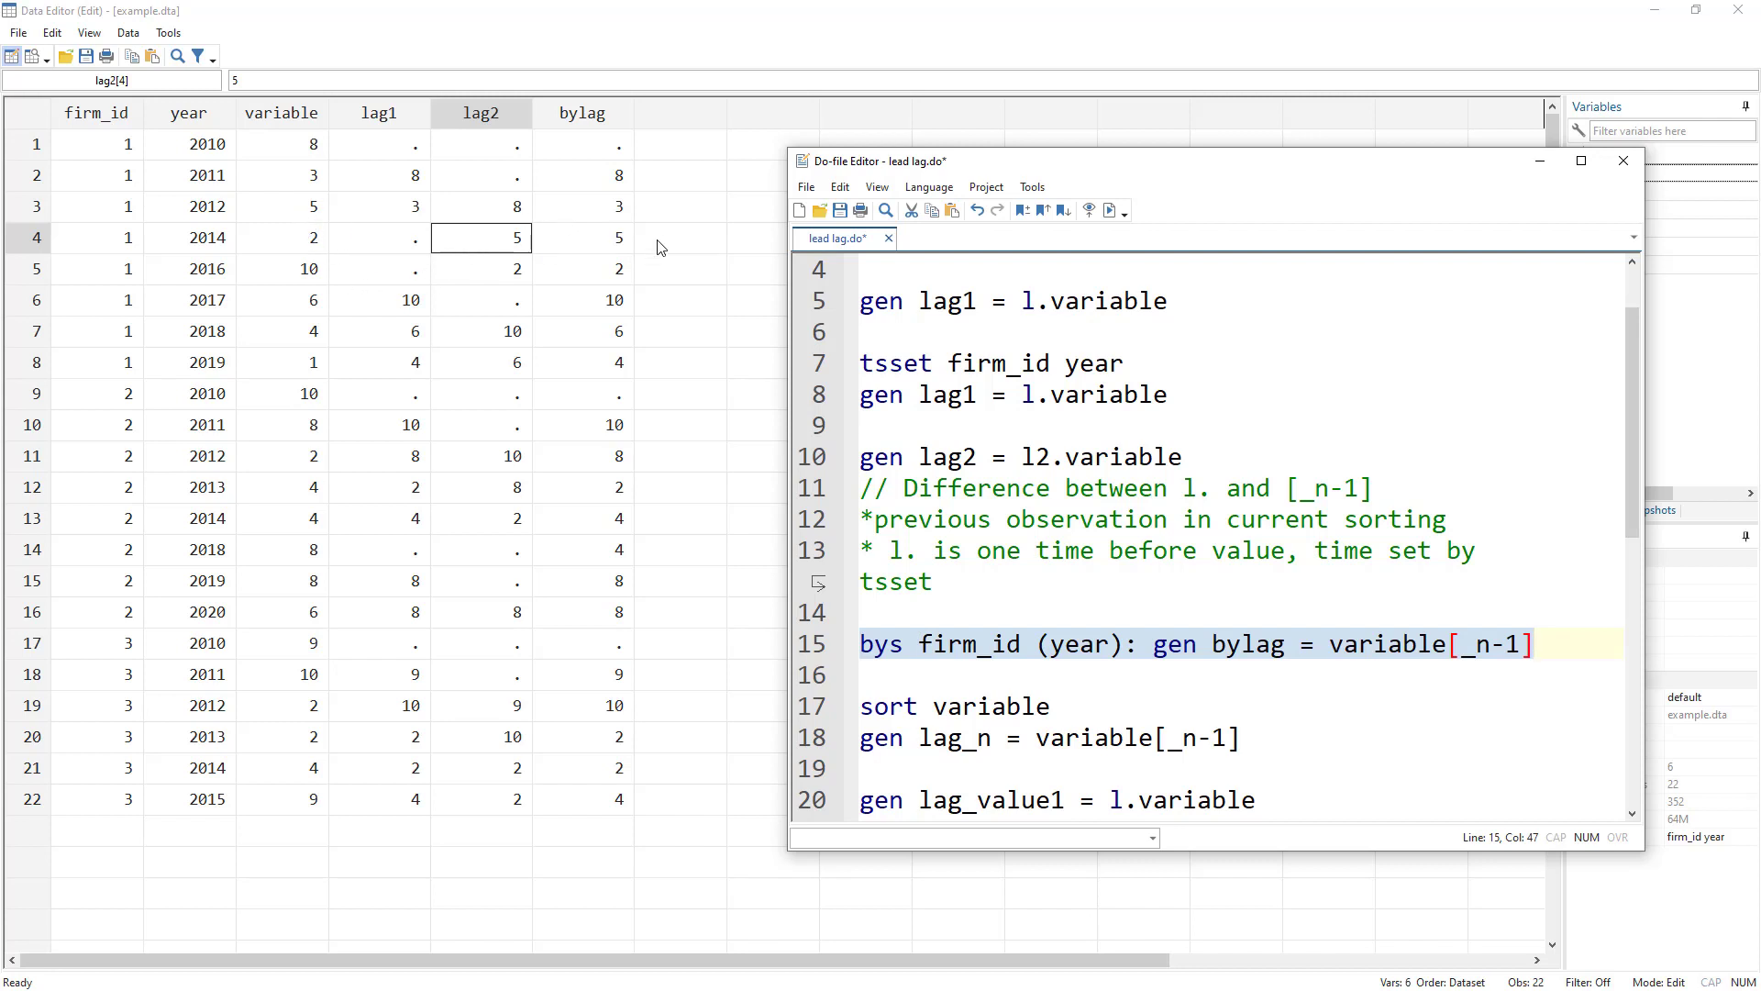
pyautogui.click(610, 239)
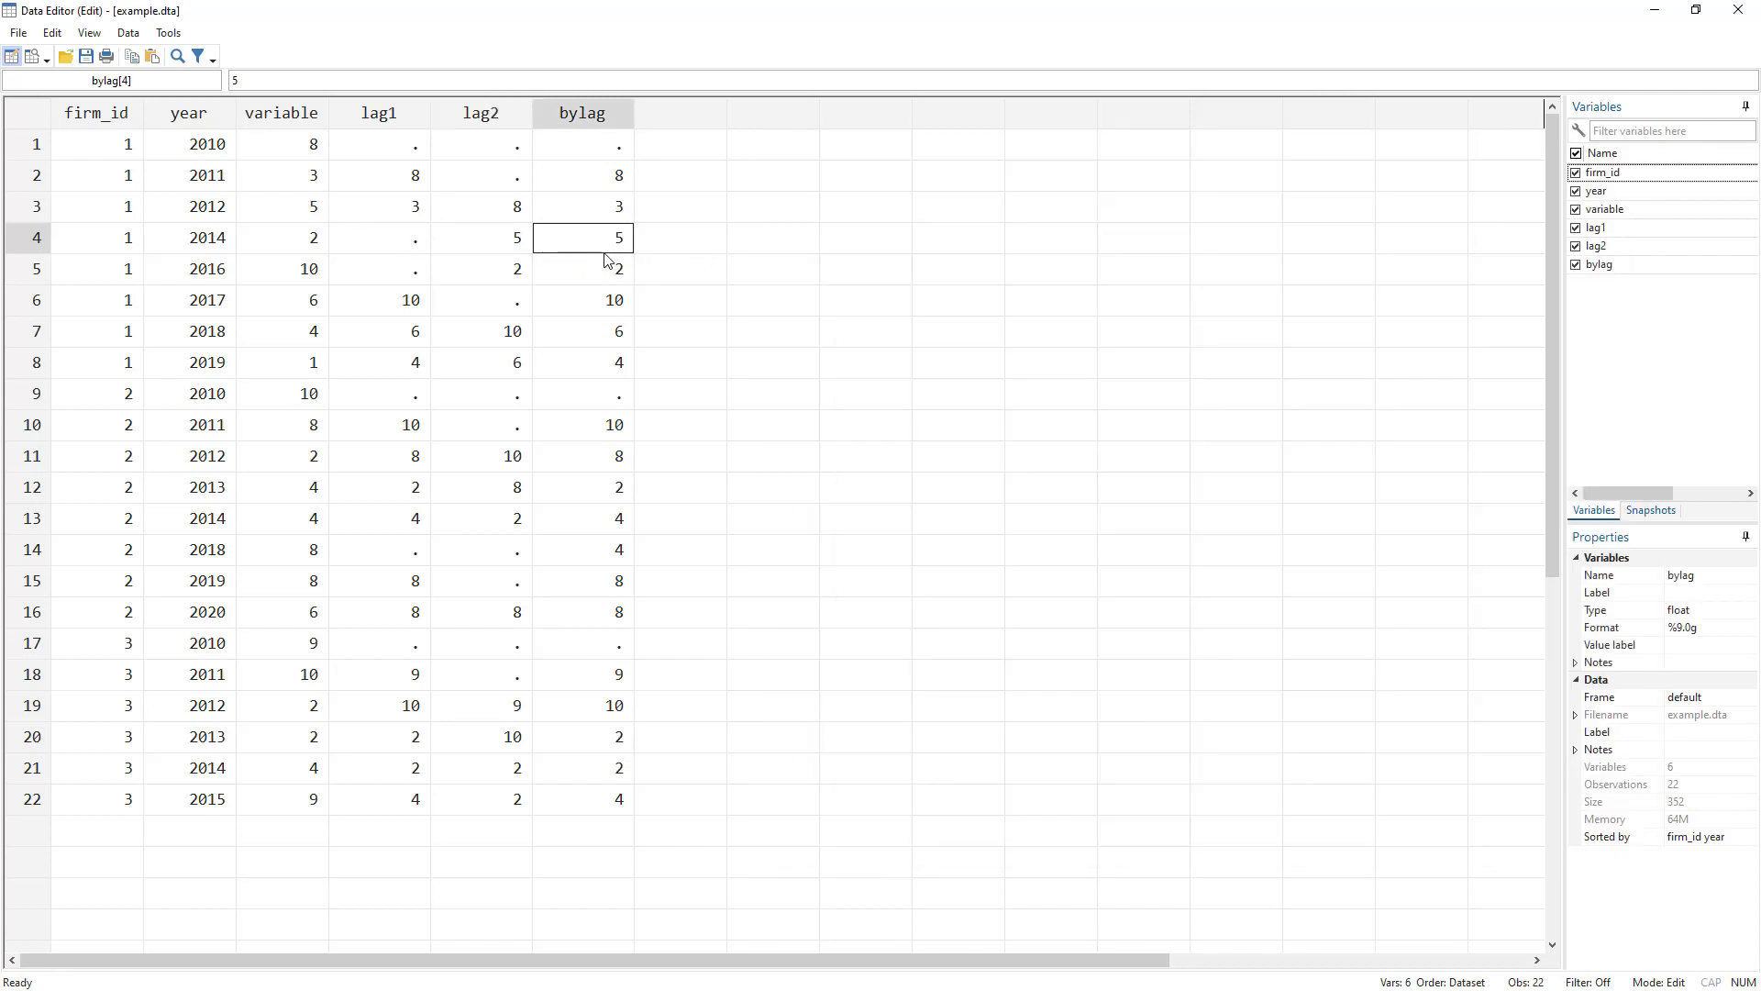
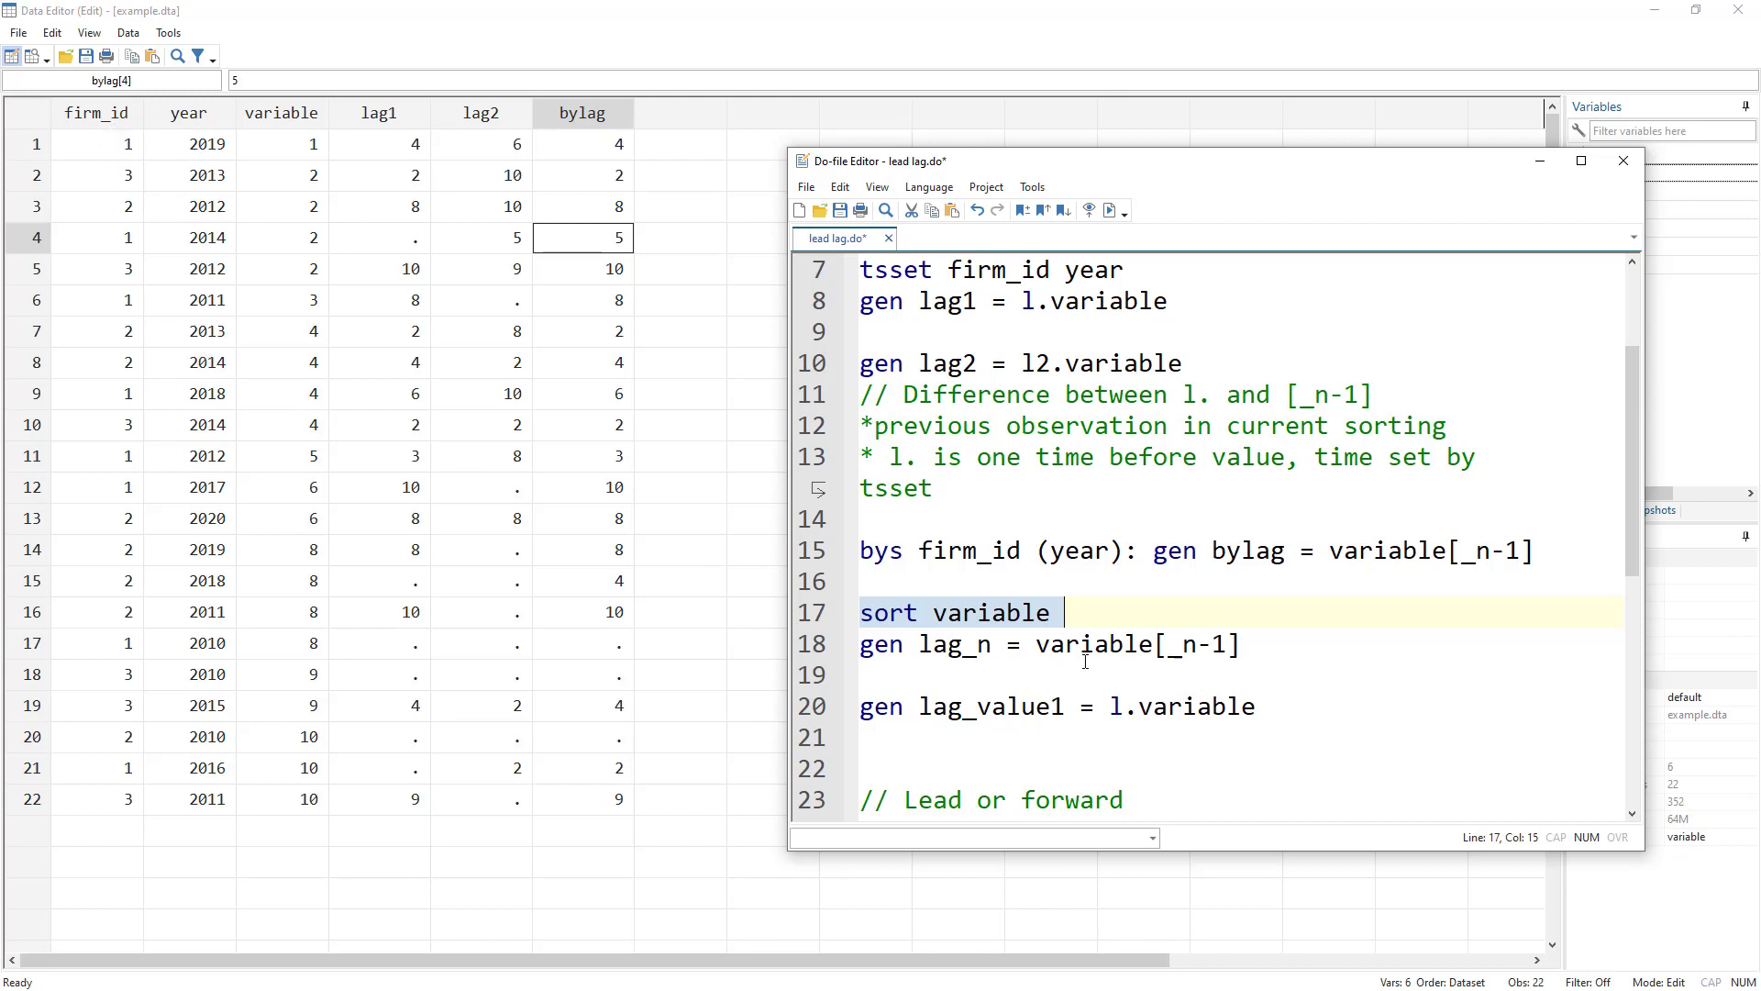
# - Run gen lag_n = variable[_n-1] on line 18 with the data sorted by variable, and highlight the bys firm_id (year): prefix on line 15
pyautogui.click(837, 650)
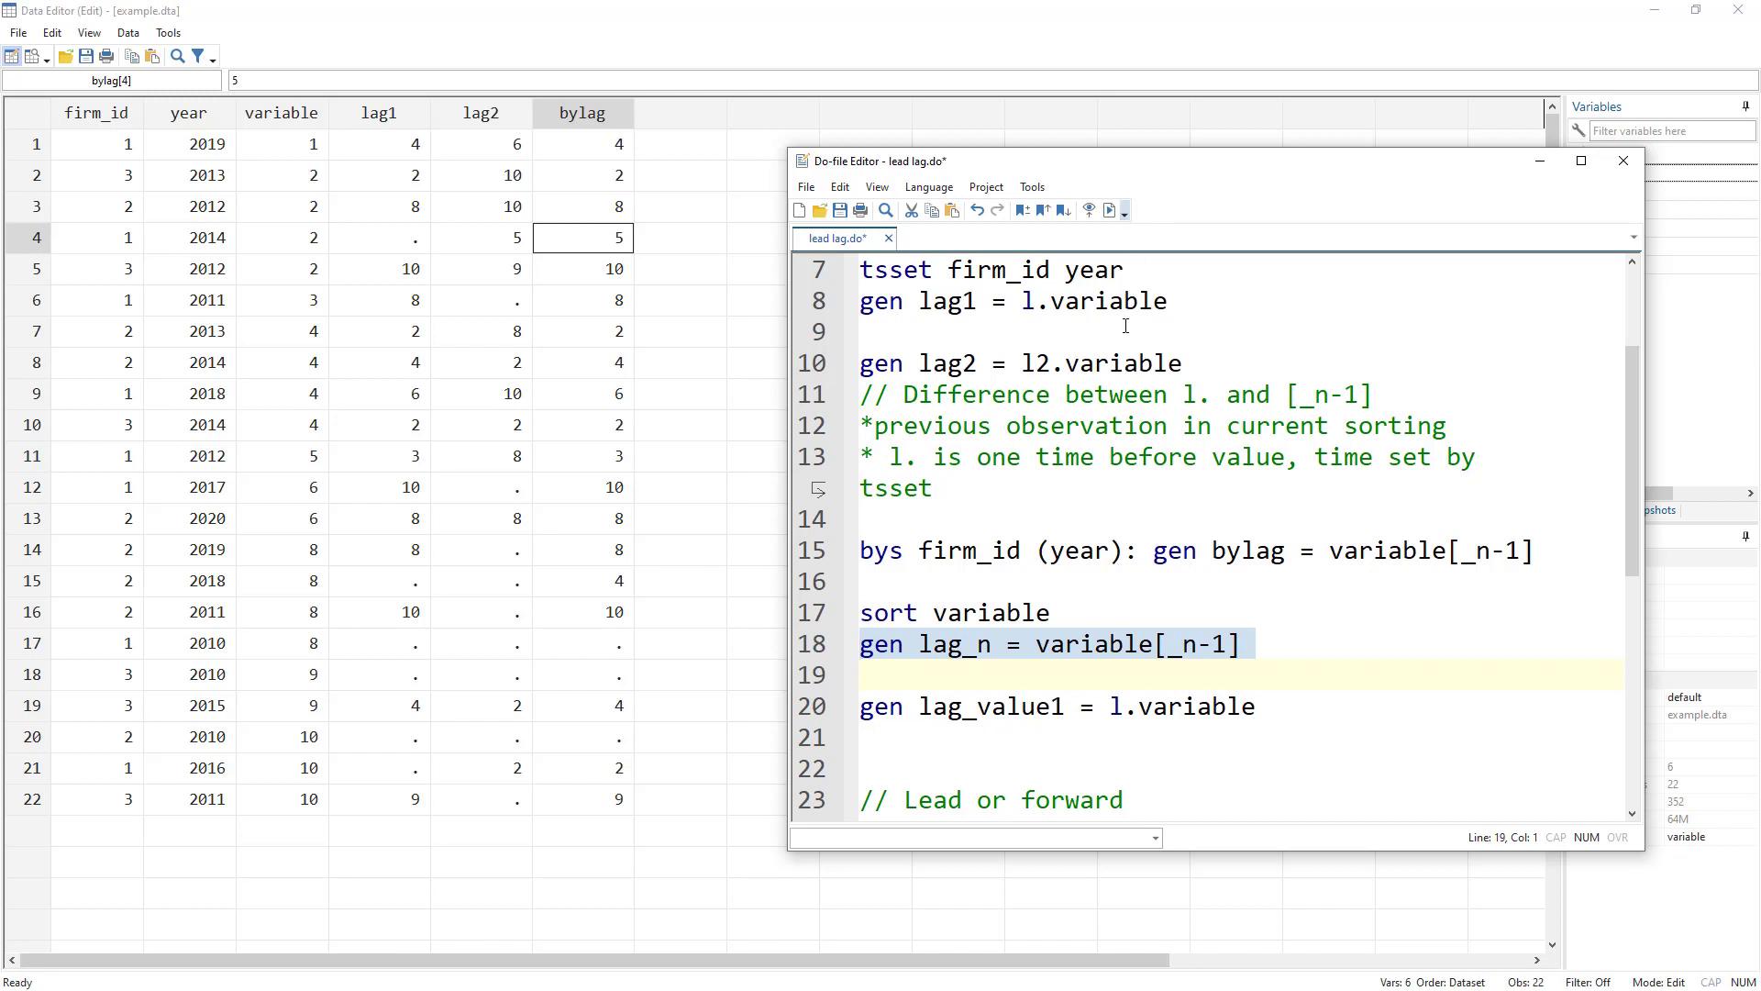
pyautogui.click(1109, 211)
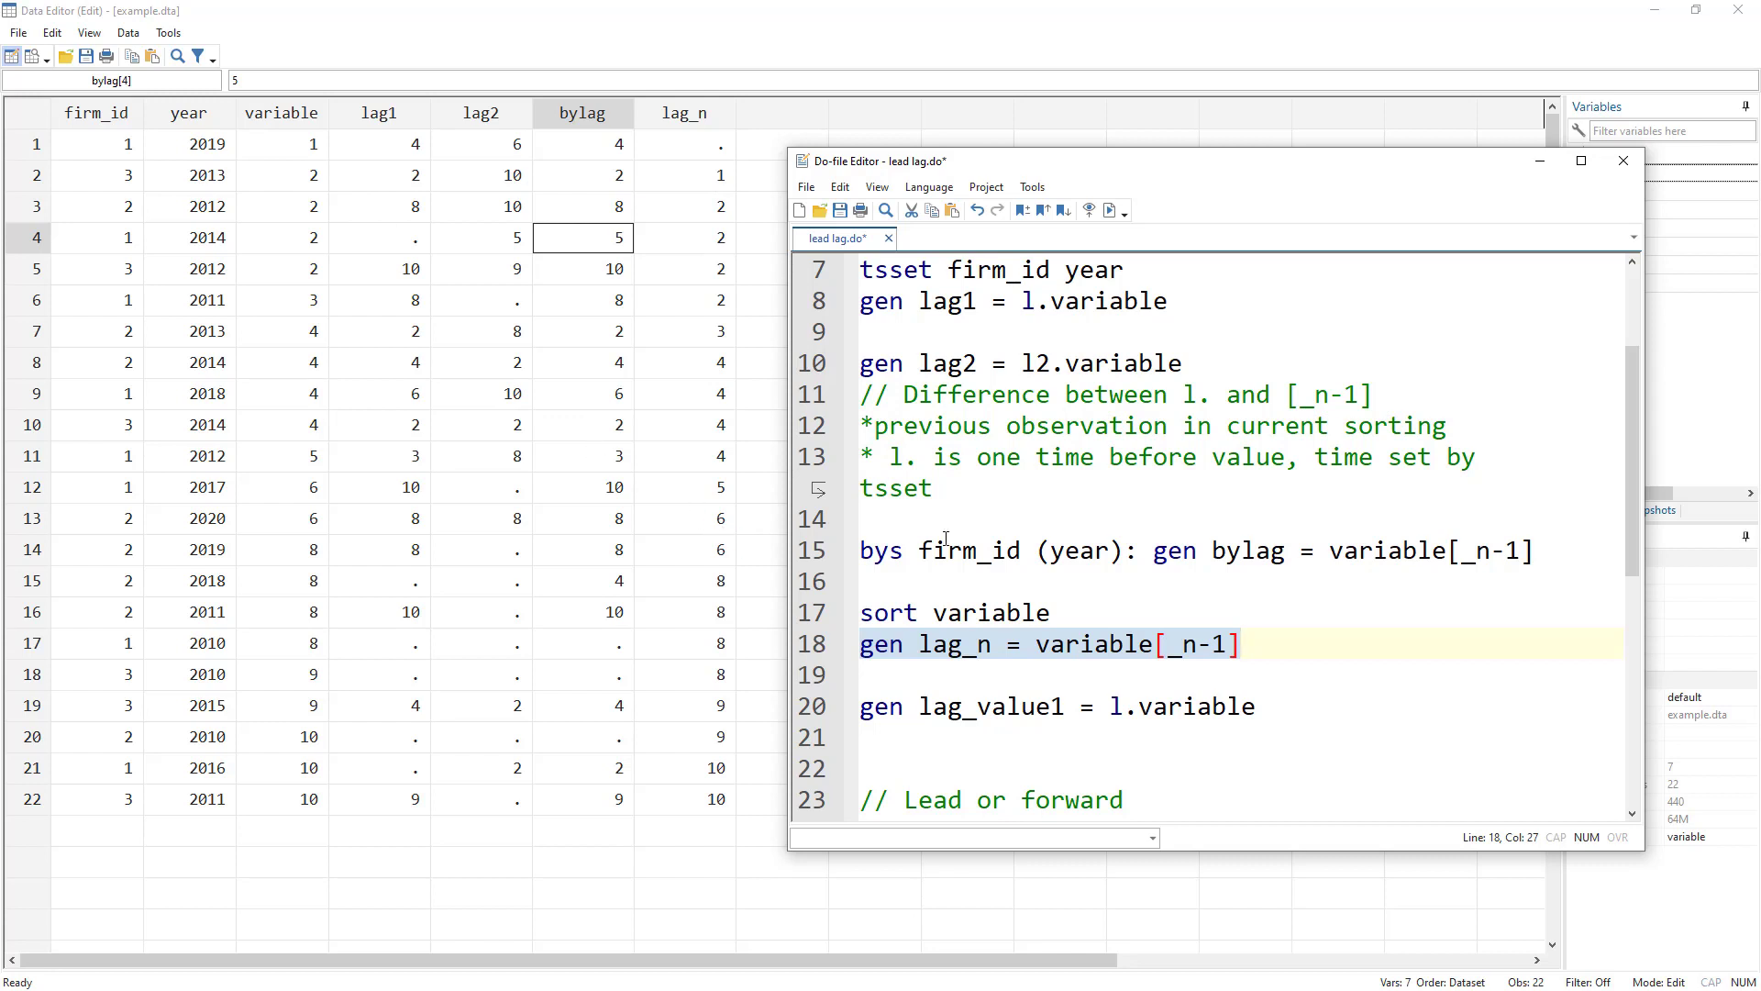
pyautogui.moveTo(1138, 551); pyautogui.dragTo(860, 550)
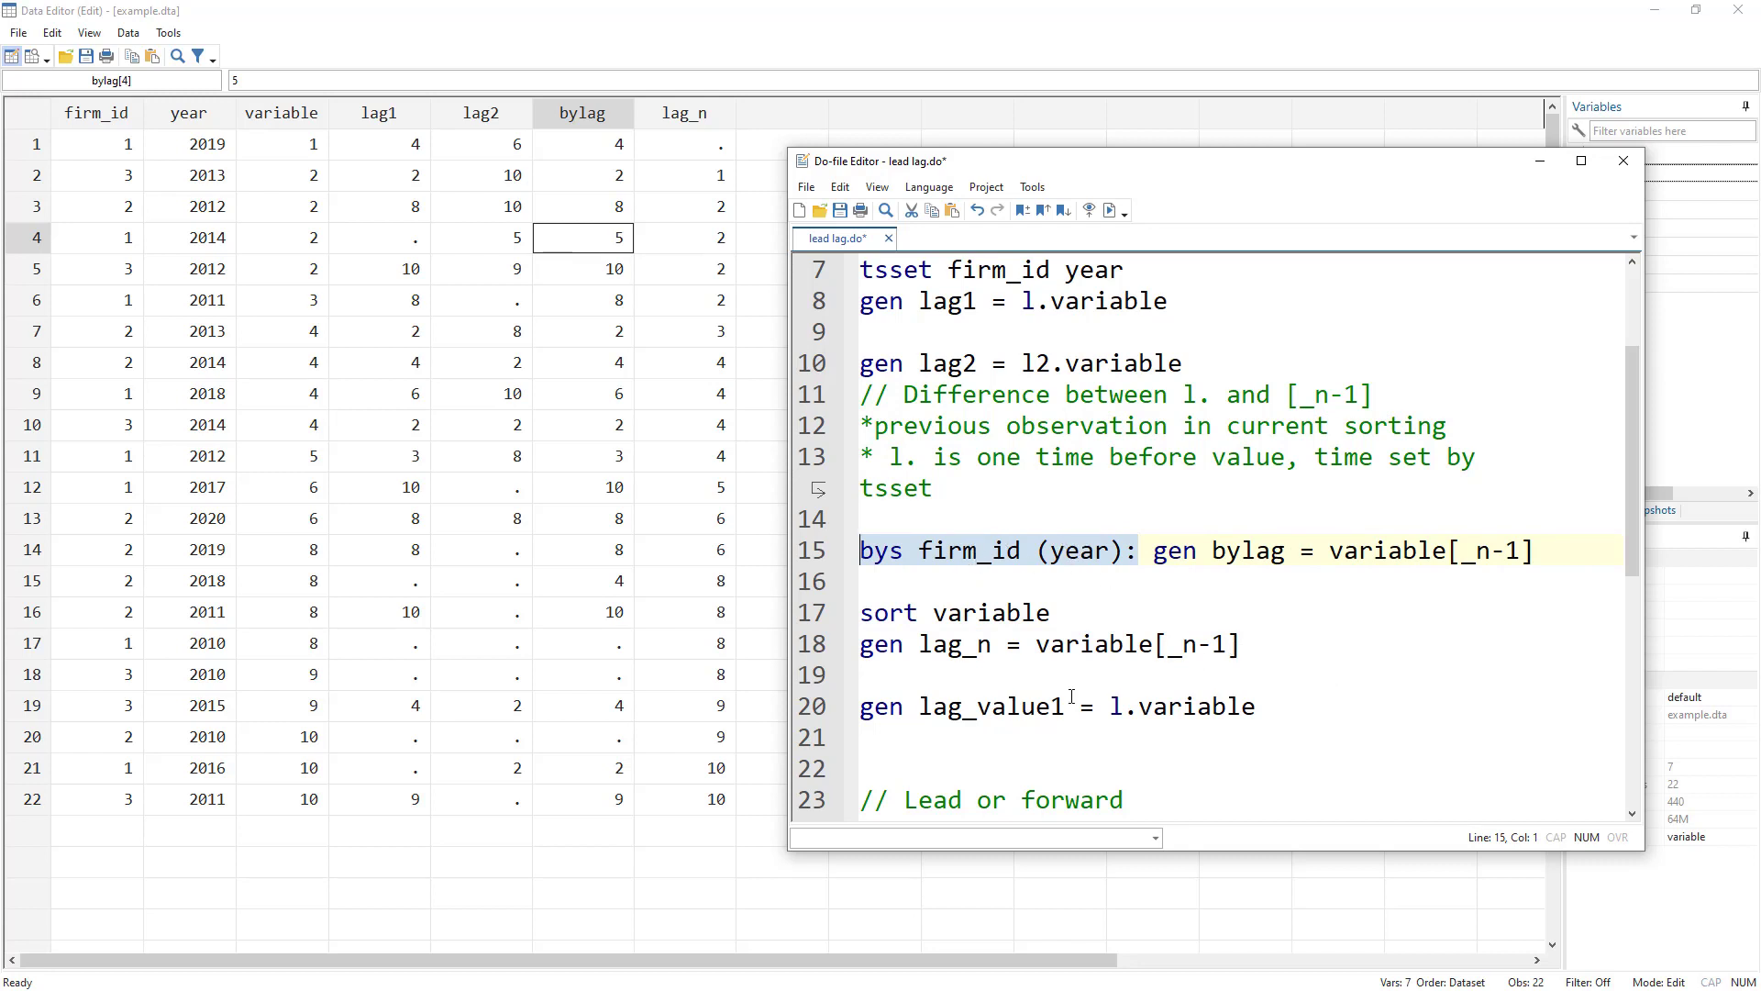
# - Try to run gen lag_value1 = l.variable on line 20, check the results output, and return to the do-file
pyautogui.click(824, 715)
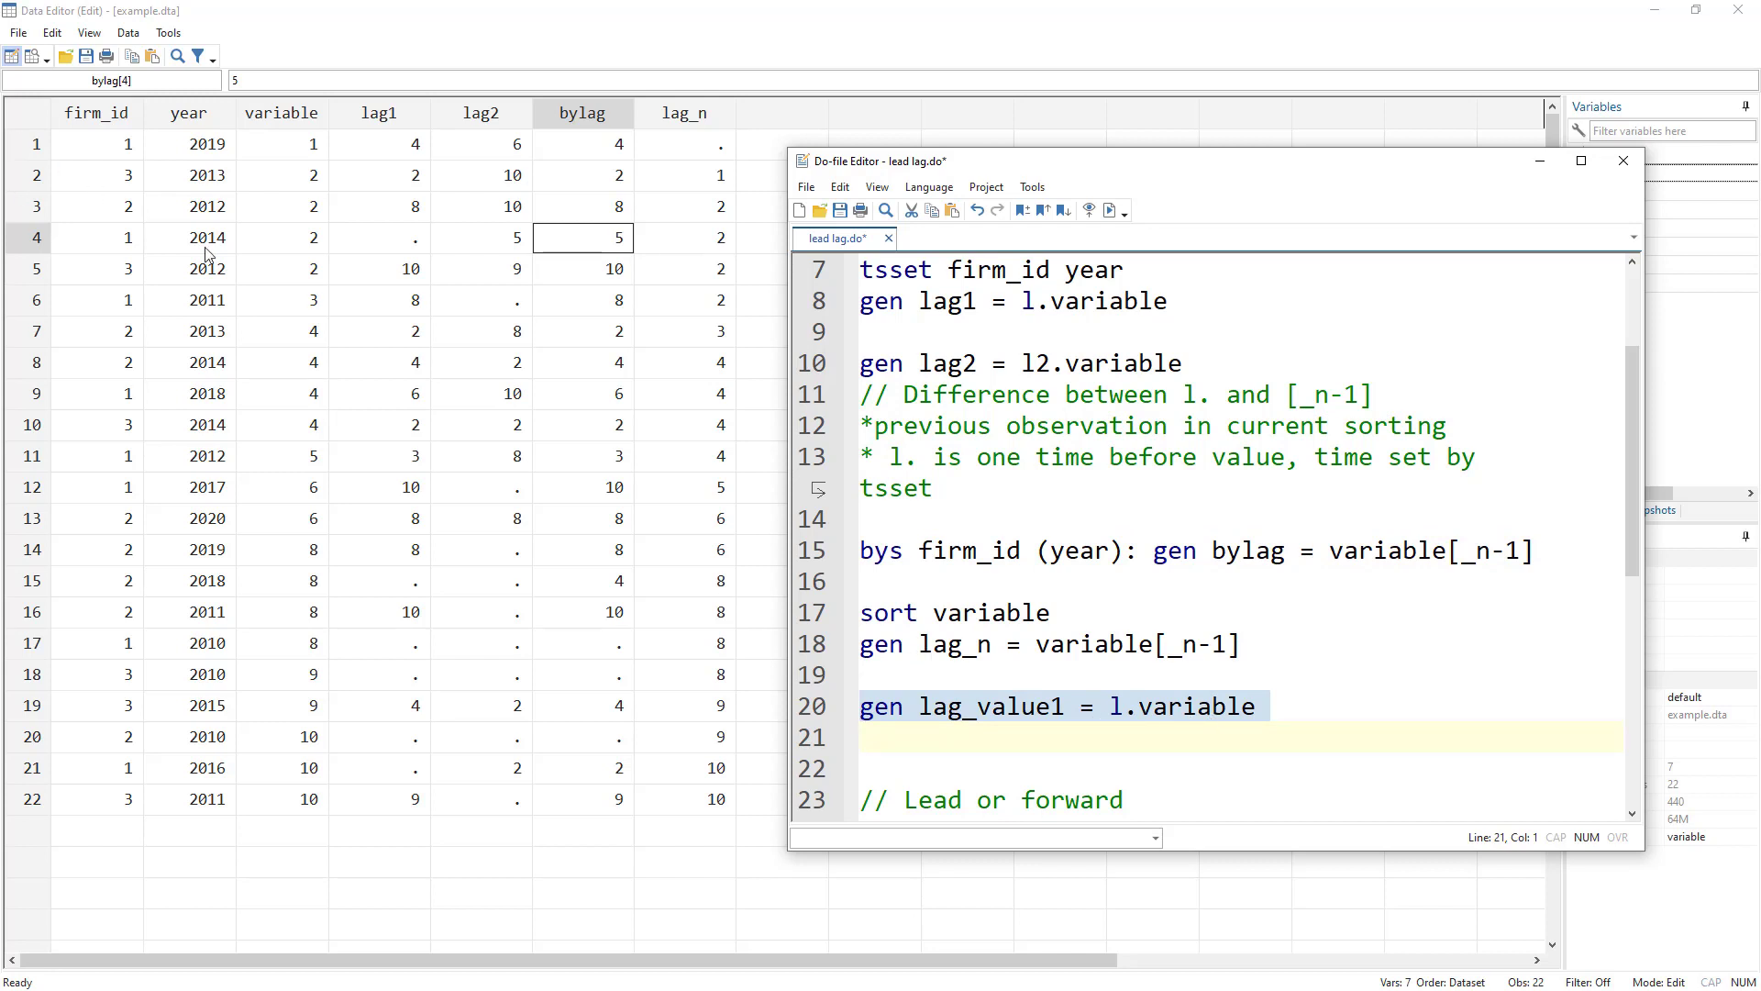
pyautogui.click(1108, 211)
pyautogui.hotkey('alt', 'Tab')
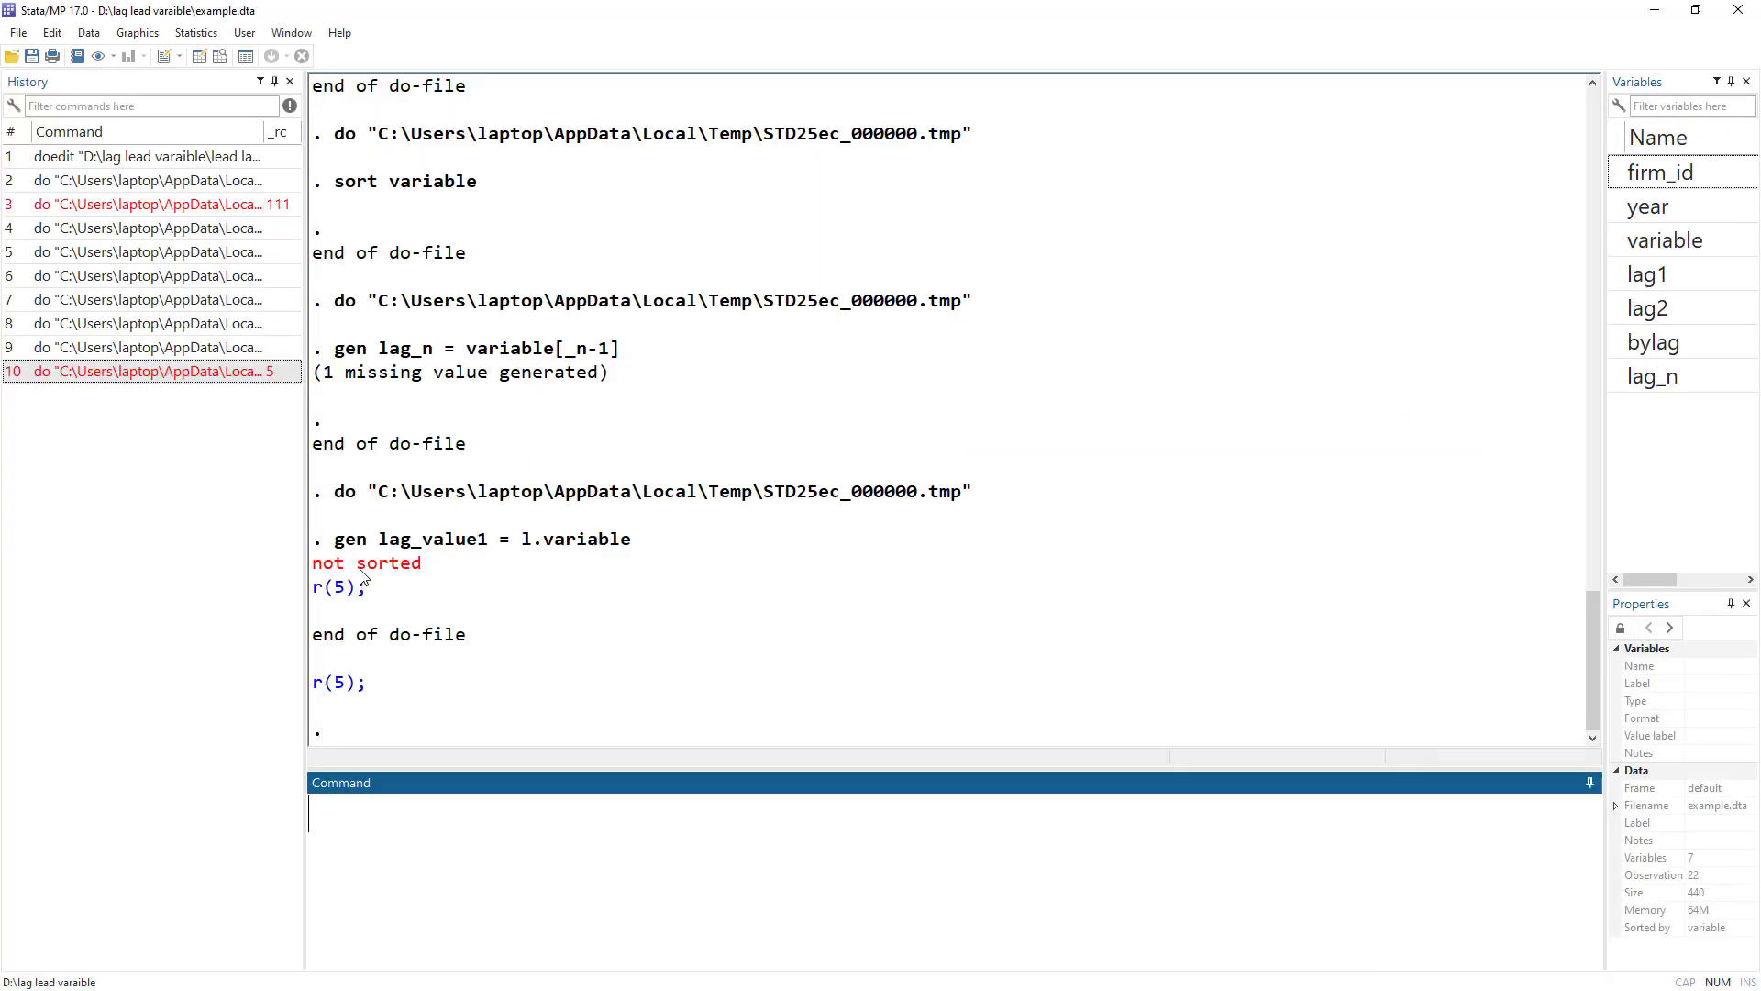
pyautogui.hotkey('alt', 'Tab')
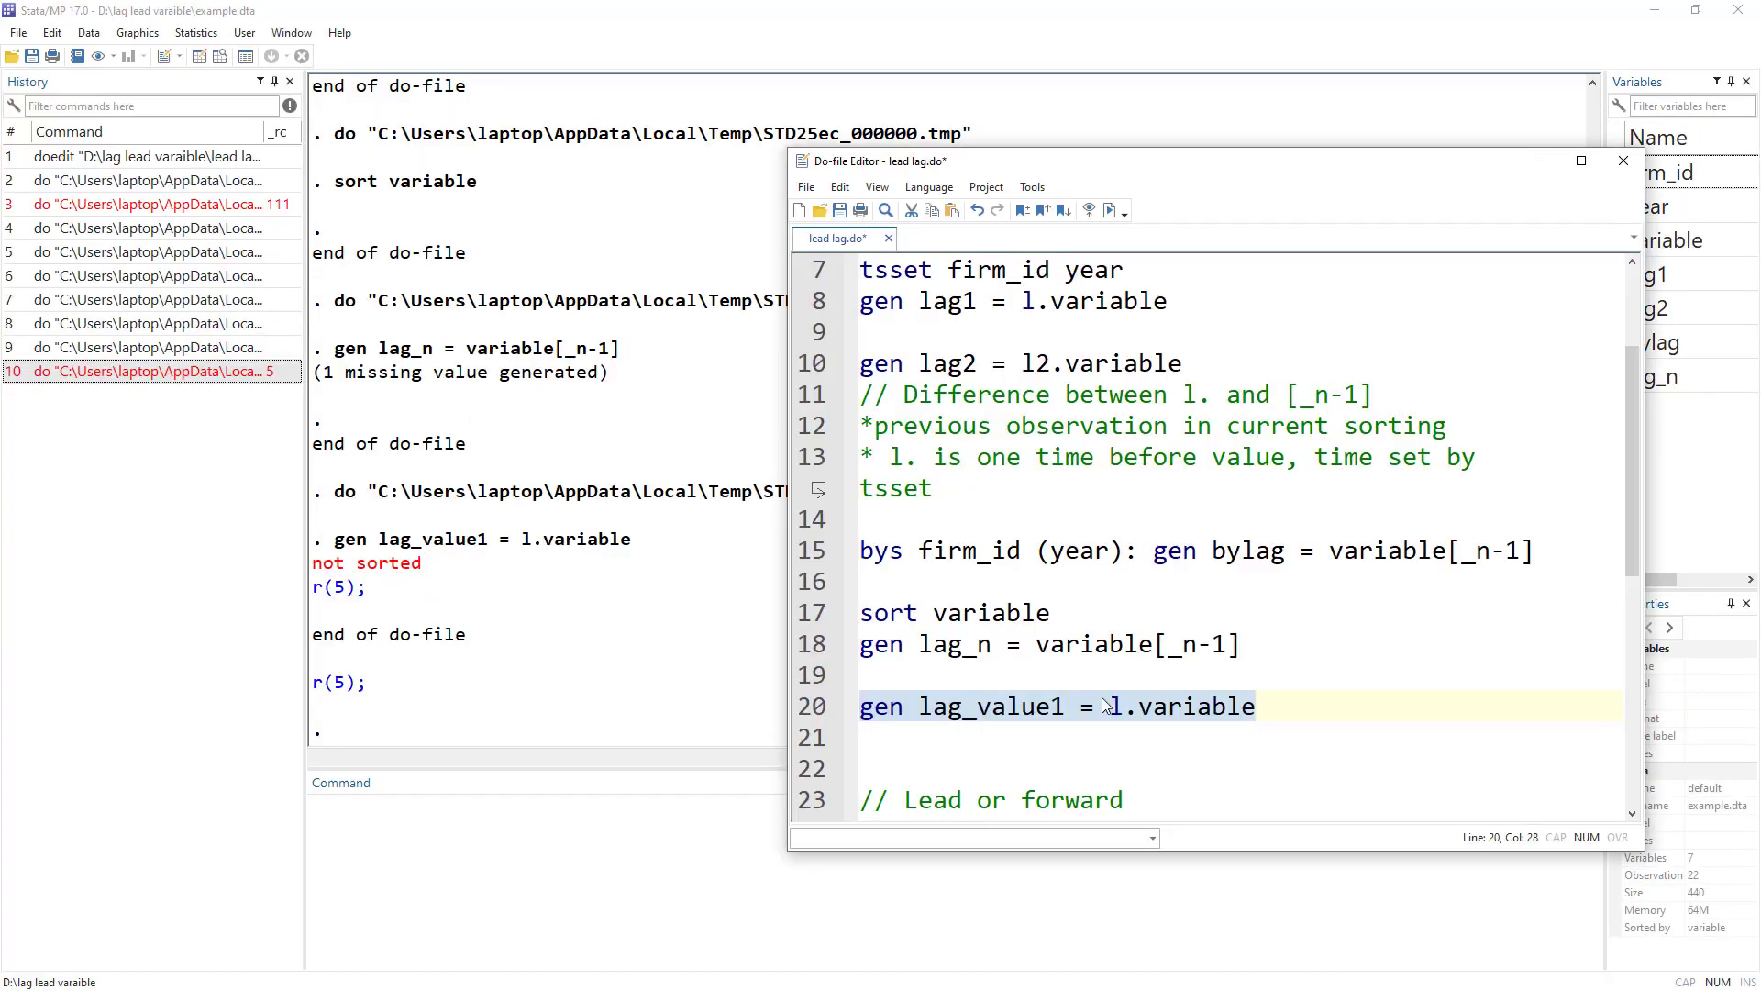
# - Compare the l. operator on line 20 with the [_n-1] subscript on line 18 by highlighting each
pyautogui.click(1125, 722)
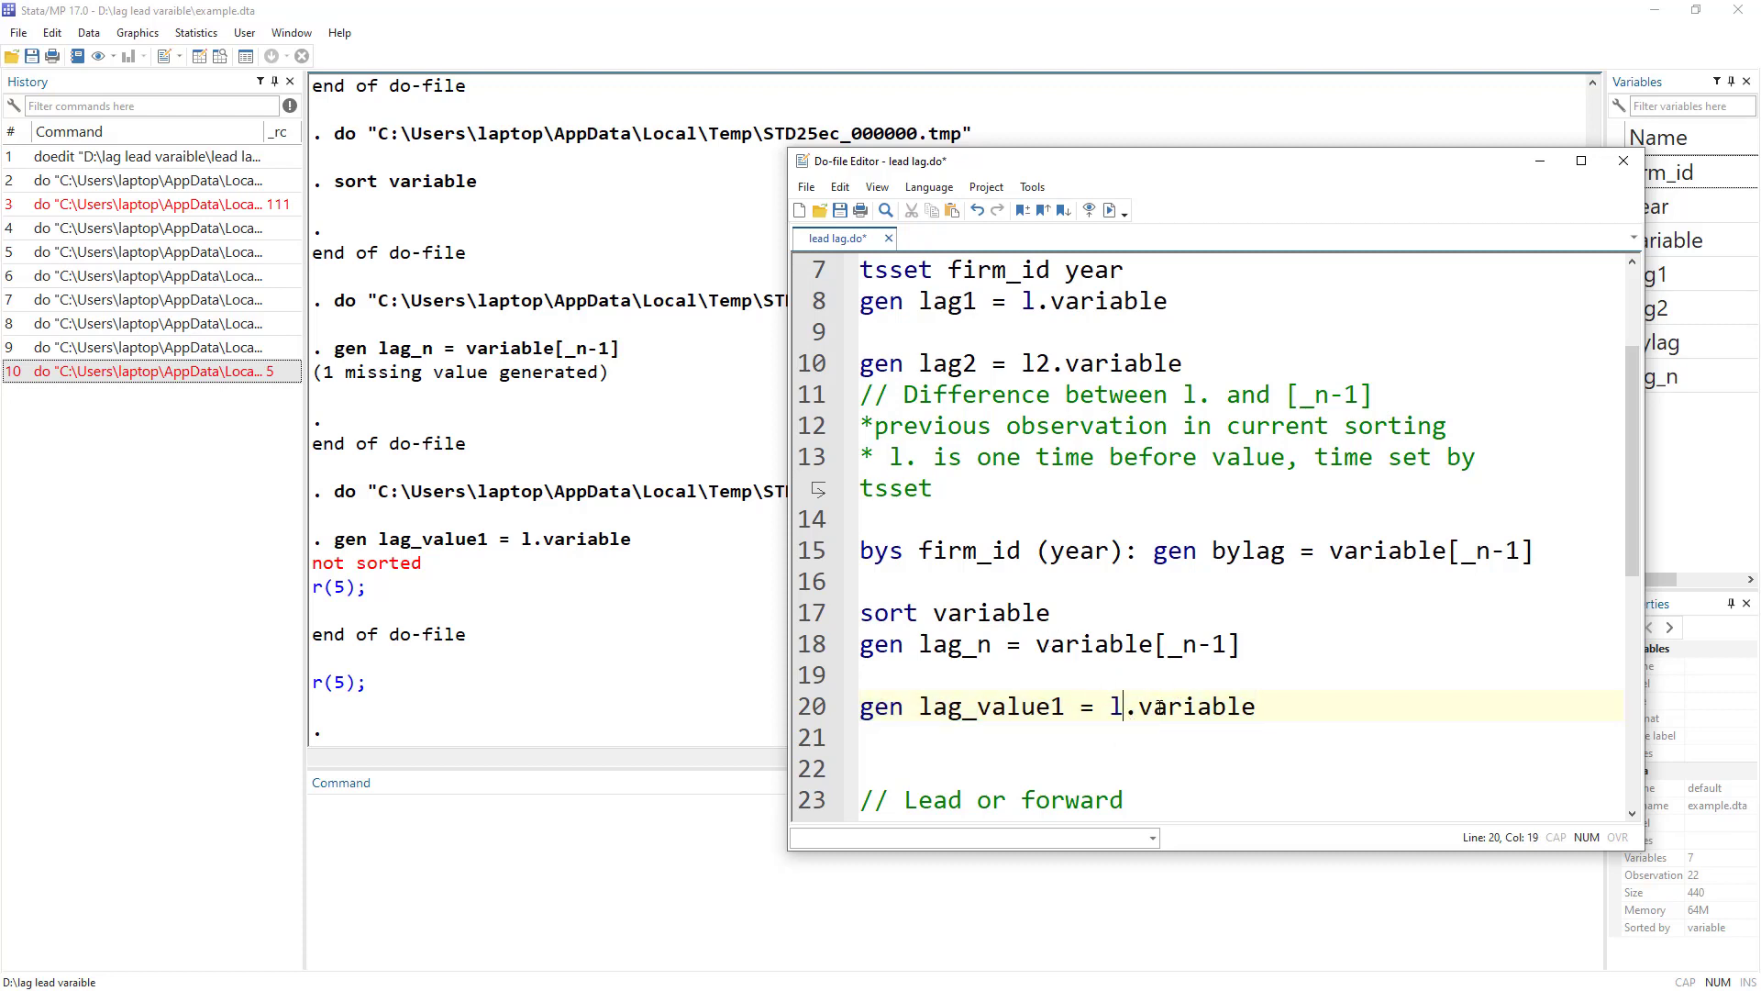
pyautogui.moveTo(1132, 707); pyautogui.dragTo(1110, 706)
pyautogui.moveTo(1231, 646); pyautogui.dragTo(1158, 646)
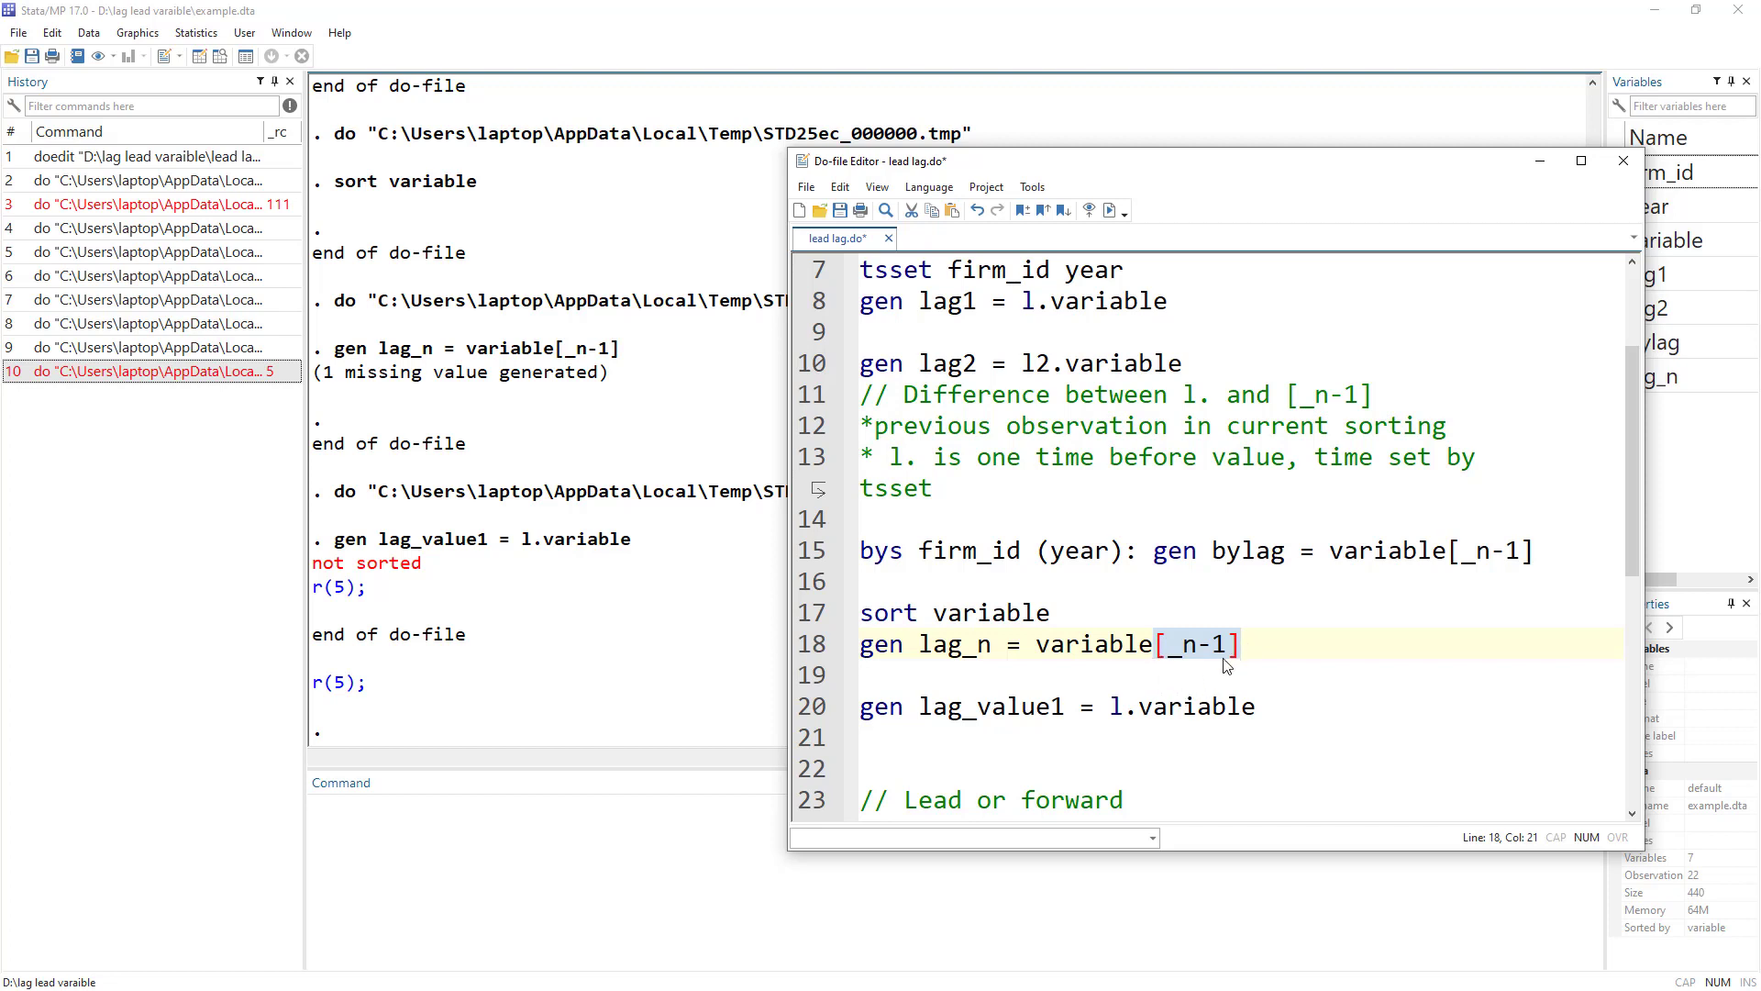
pyautogui.moveTo(1113, 705); pyautogui.dragTo(1134, 706)
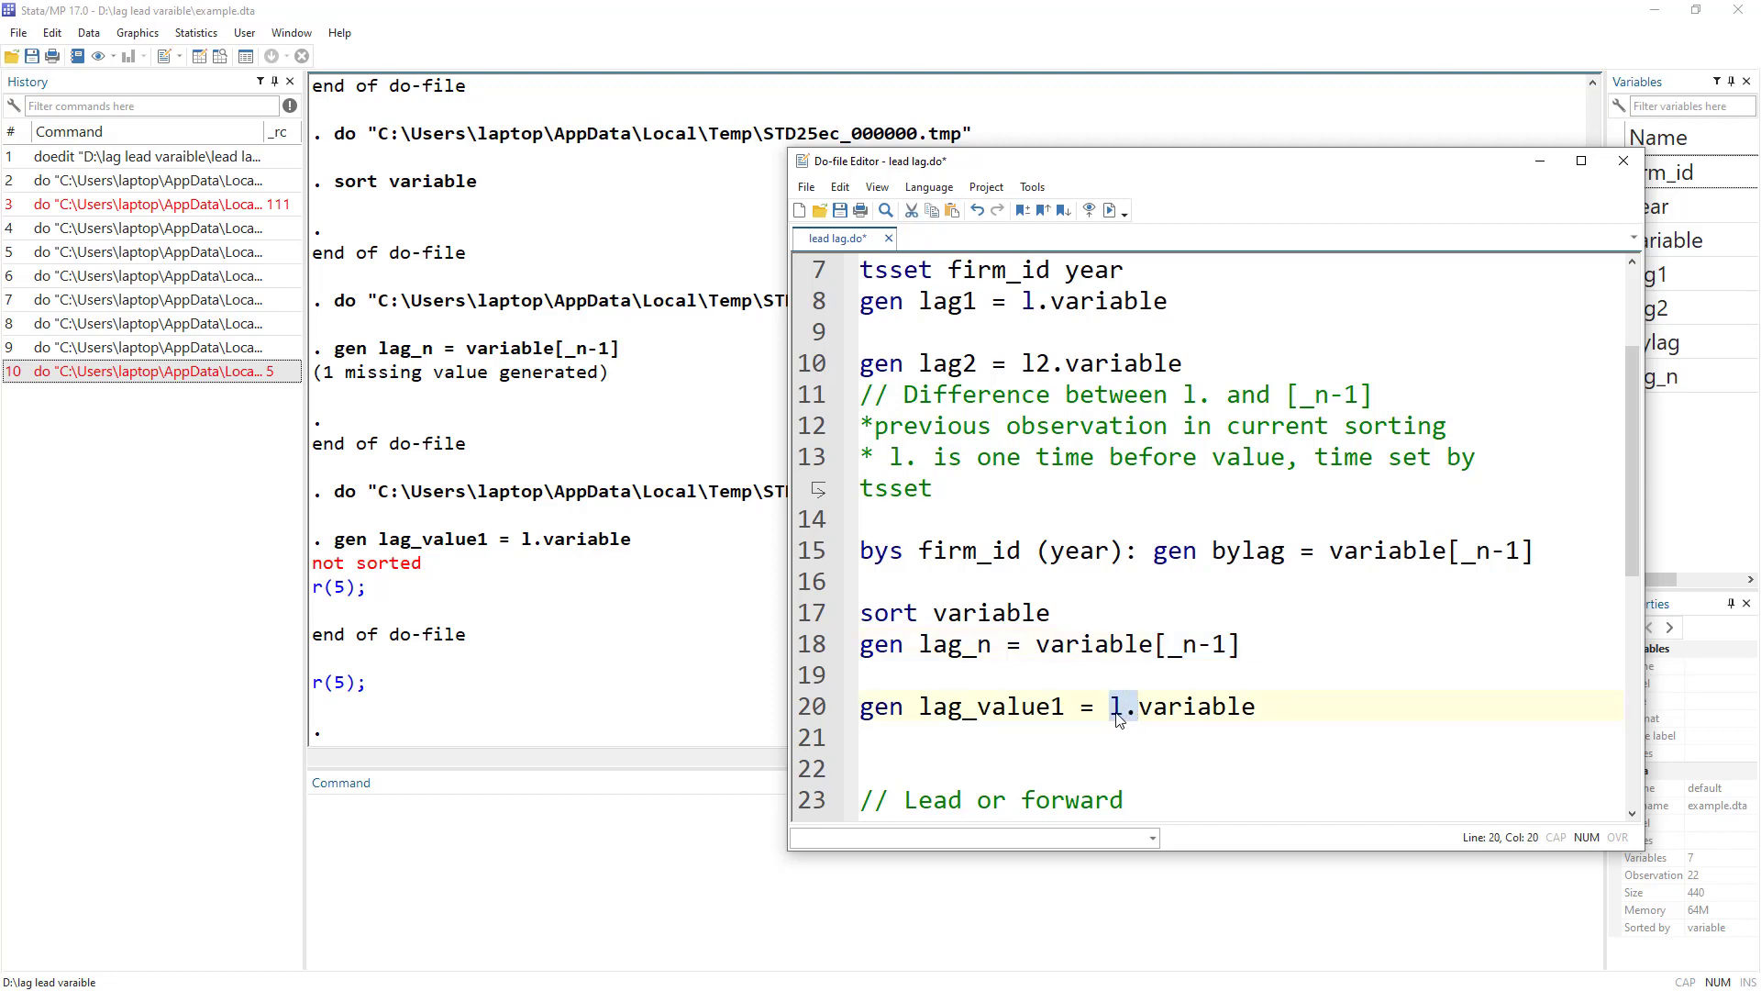
# - In the Lead or forward section, try to run drop lag1 lag2 lag_n1 lag_n2 lag_n bylag on line 24 and go to the main Stata window
pyautogui.scroll(-2, 1119, 720)
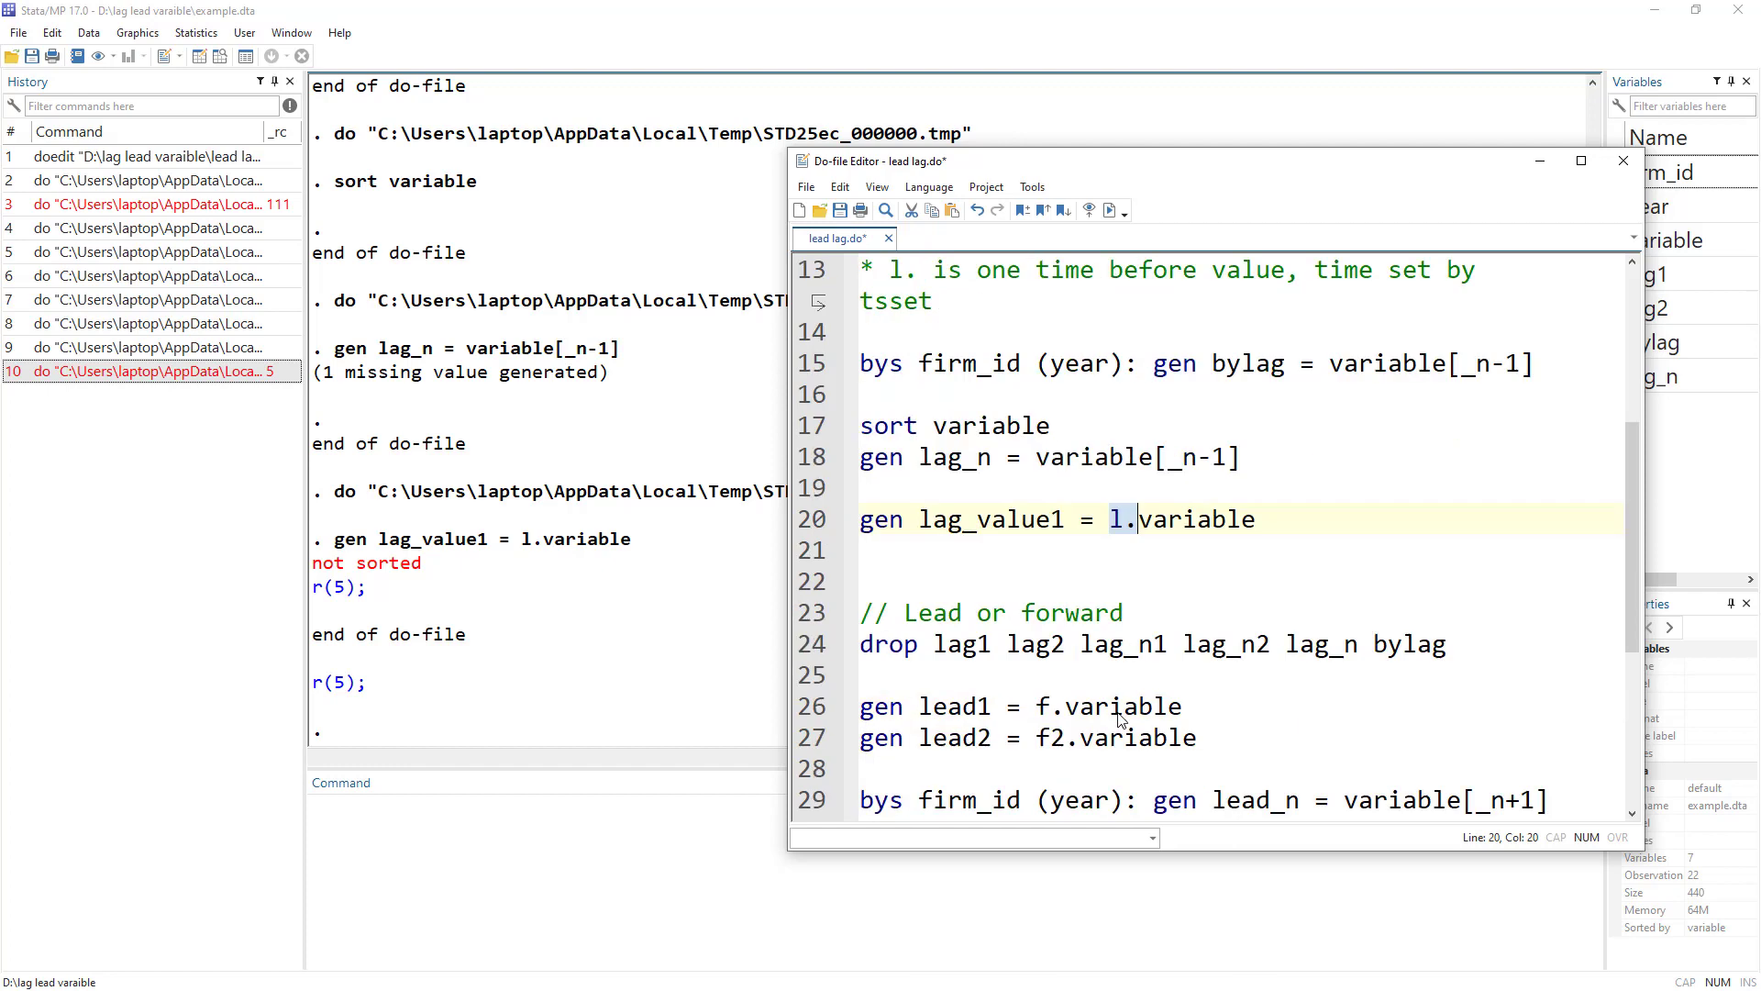
pyautogui.click(1064, 613)
pyautogui.scroll(-1, 1102, 645)
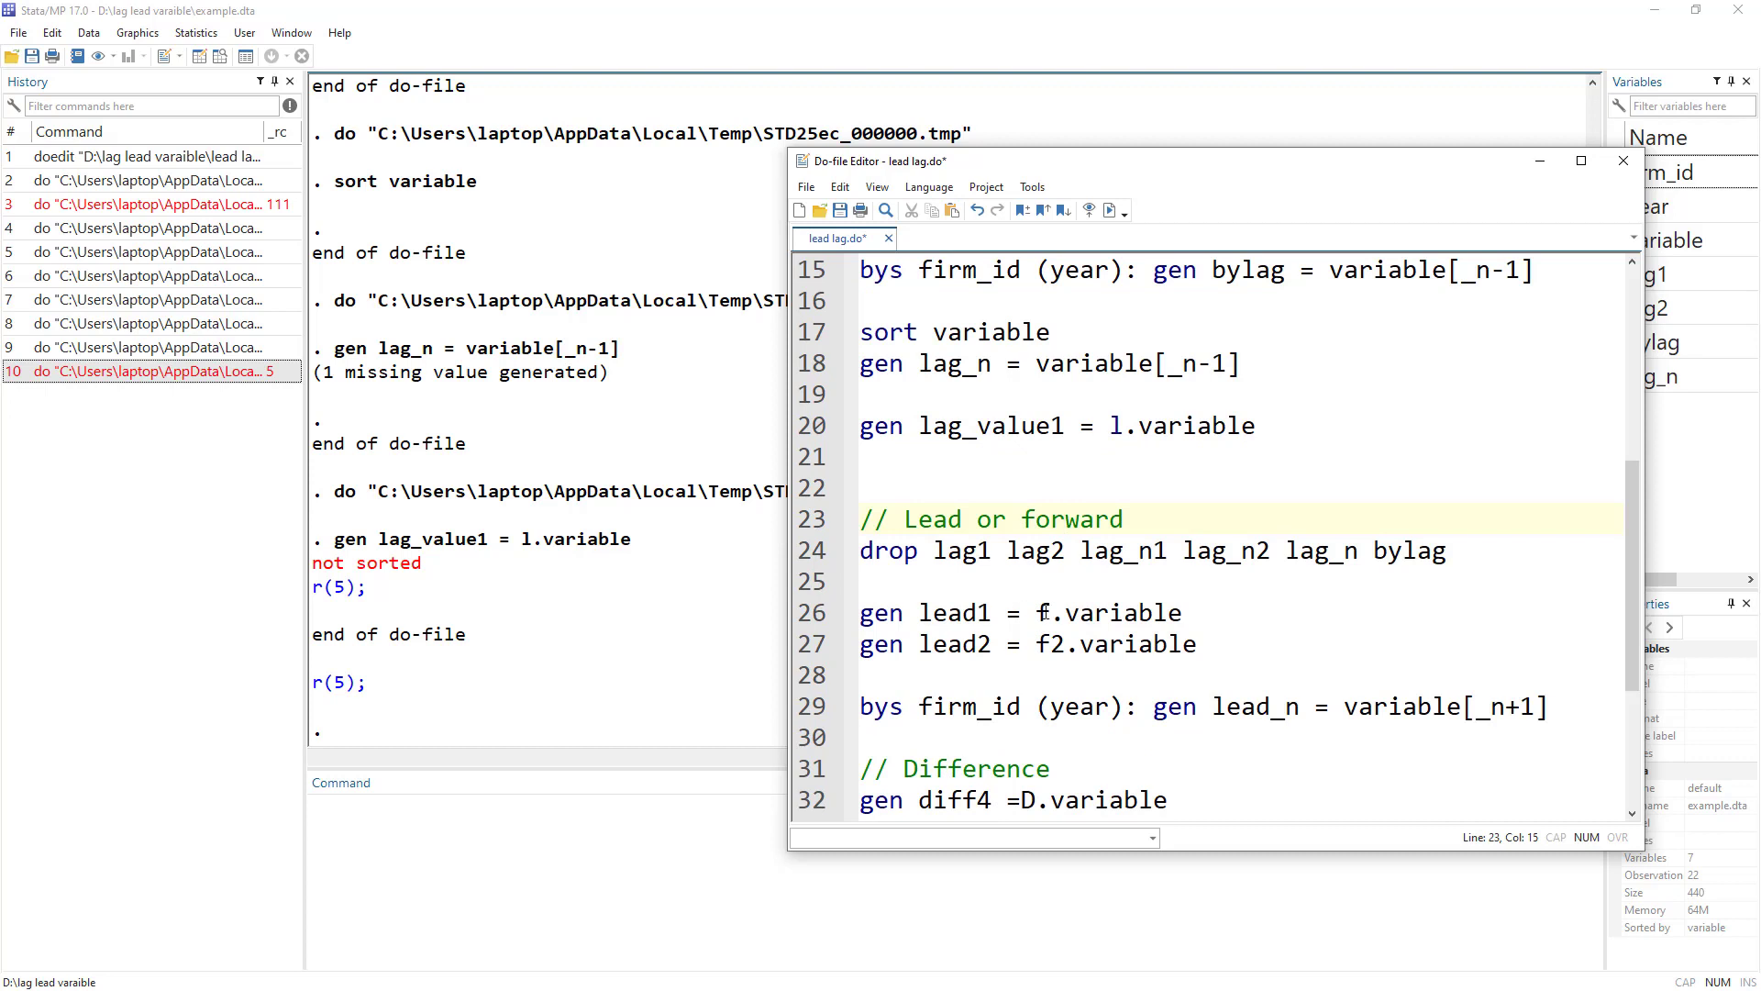
pyautogui.moveTo(1045, 613); pyautogui.dragTo(1064, 613)
pyautogui.moveTo(812, 552); pyautogui.dragTo(1447, 550)
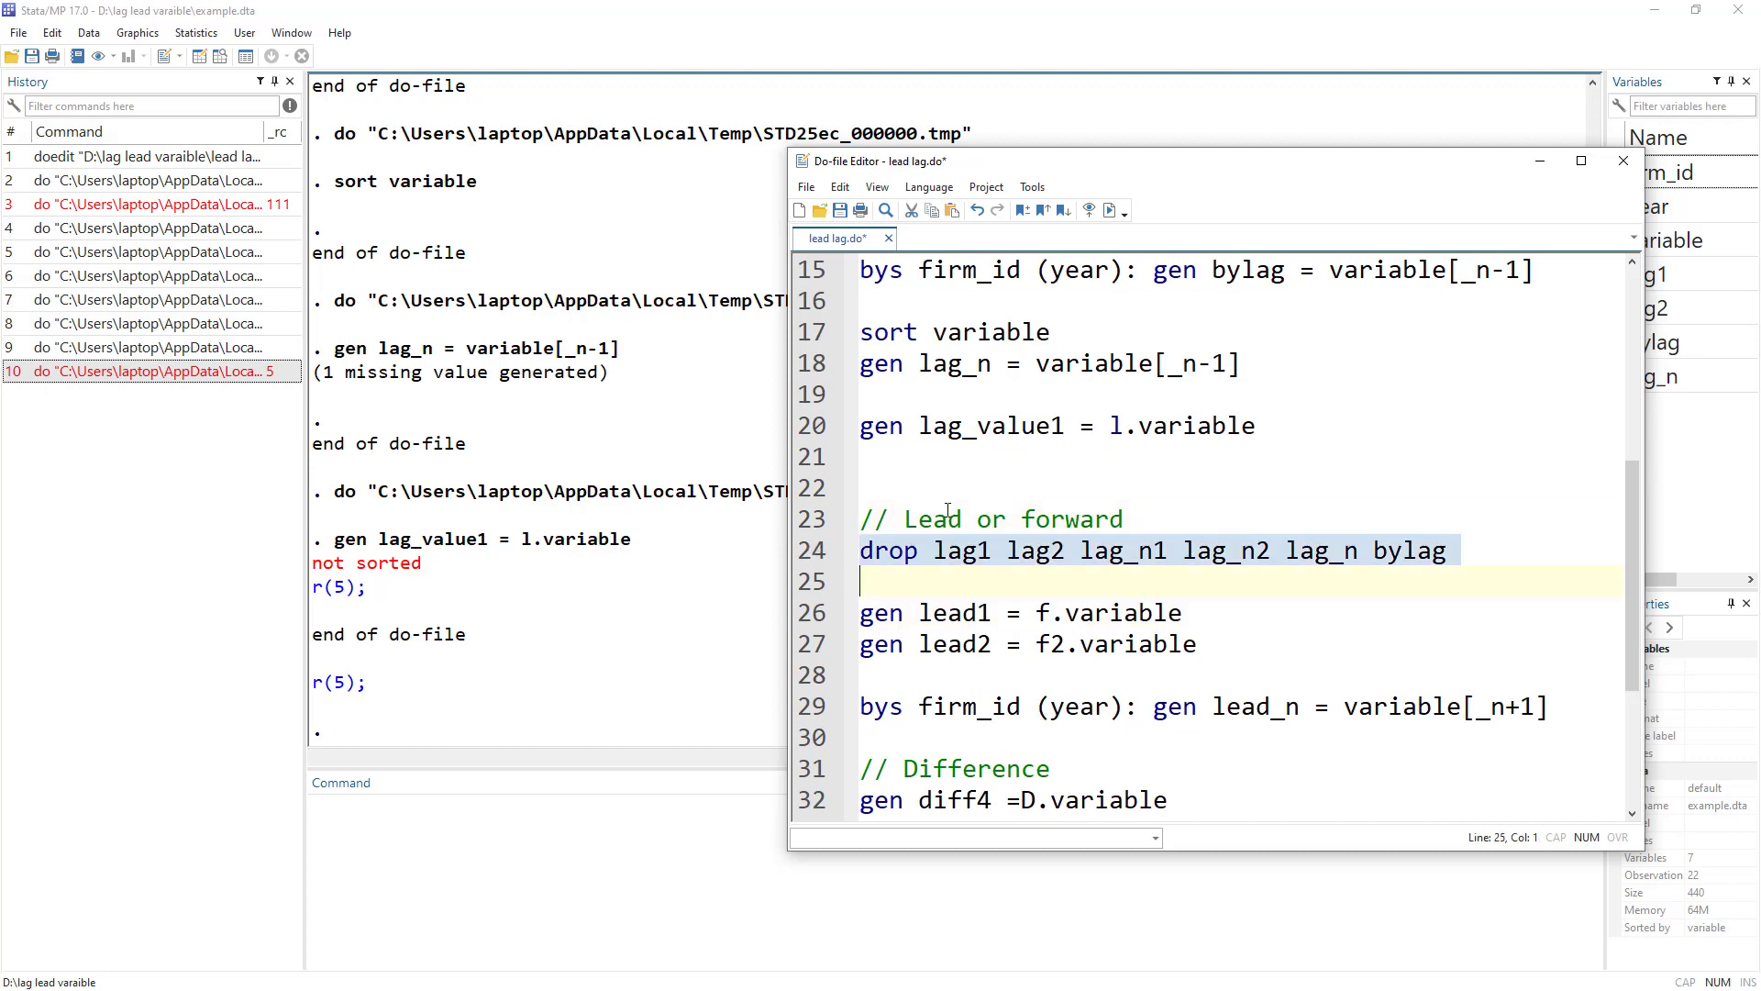
pyautogui.click(1109, 210)
pyautogui.click(629, 845)
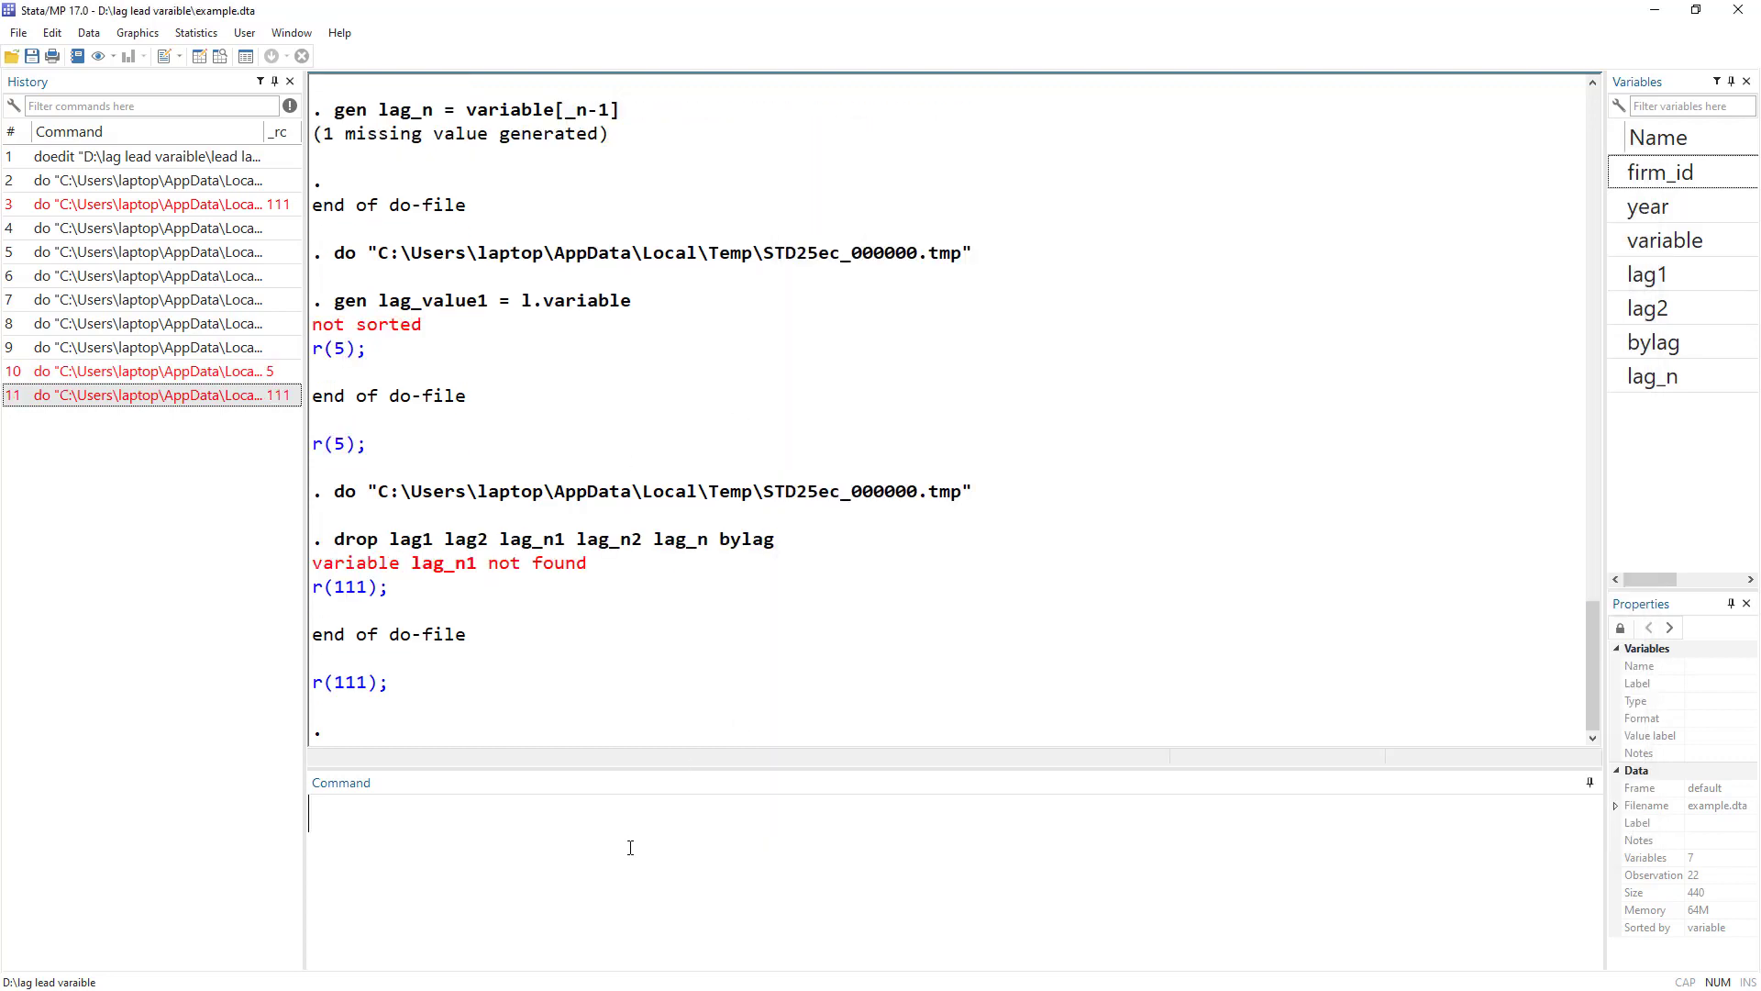
# - Drop the variables lag1, lag2, bylag and lag_n from the dataset with a drop command
pyautogui.click(1632, 281)
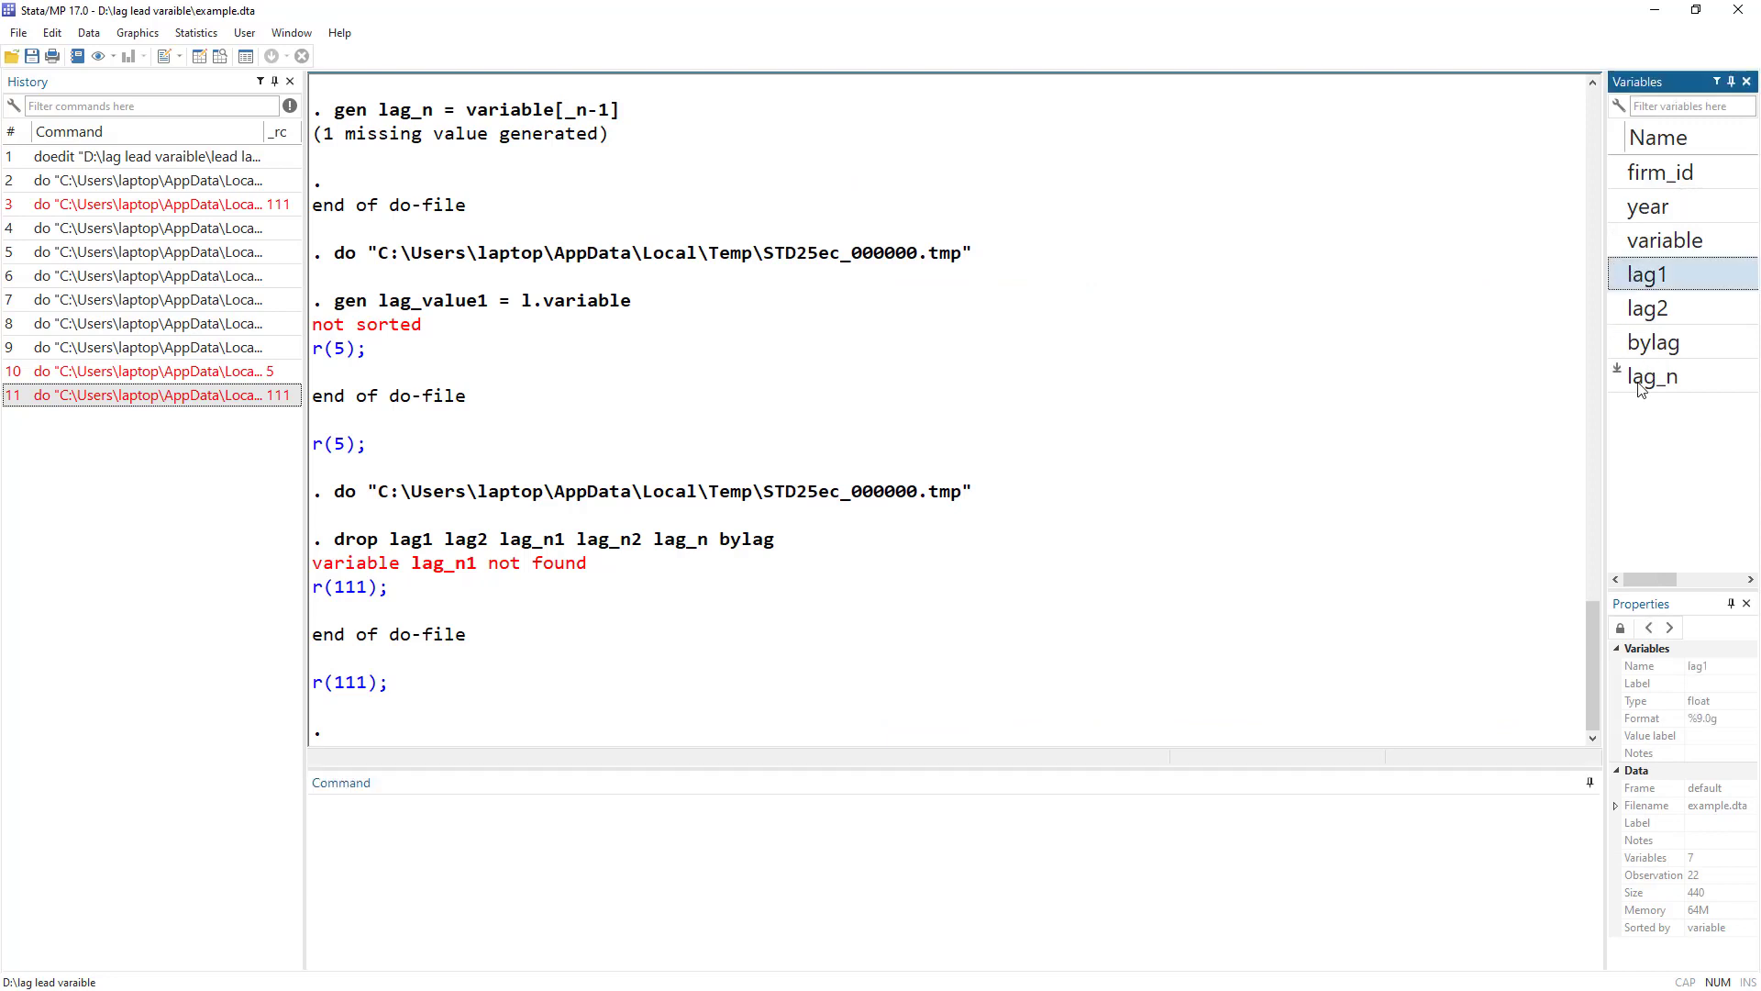
pyautogui.keyDown('shift'); pyautogui.click(1641, 384); pyautogui.keyUp('shift')
pyautogui.click(1617, 369)
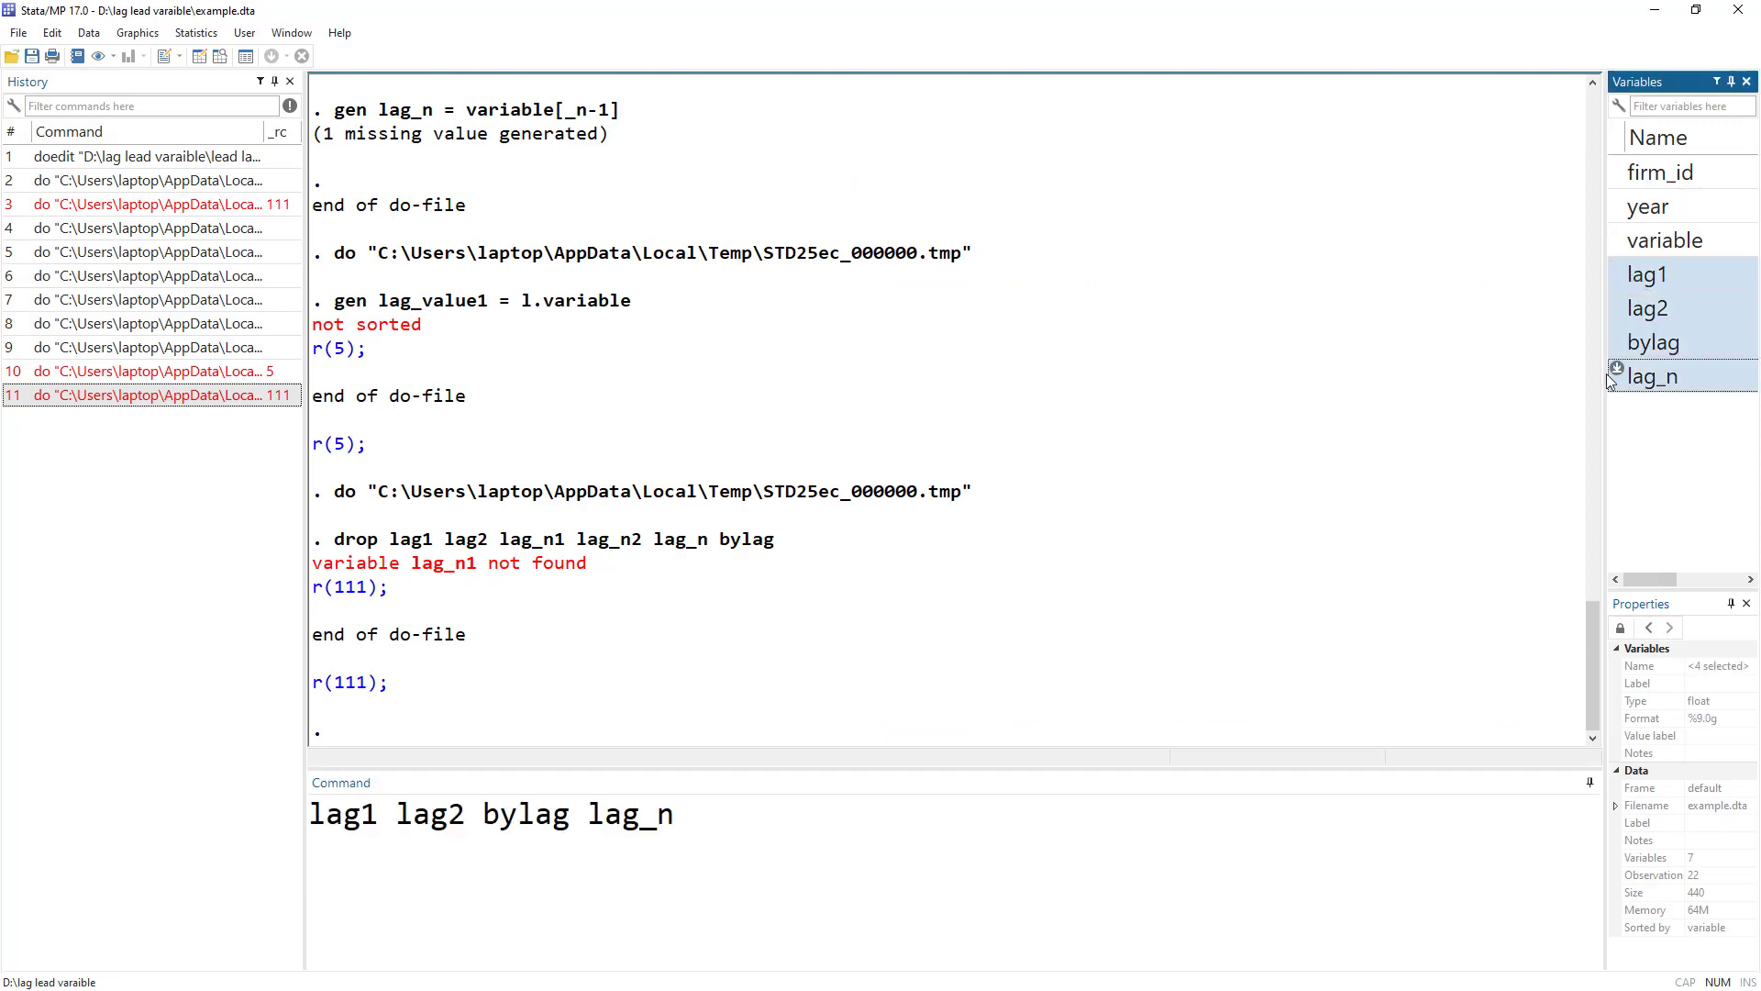
pyautogui.click(314, 819)
pyautogui.write('drop')
pyautogui.press('Return')
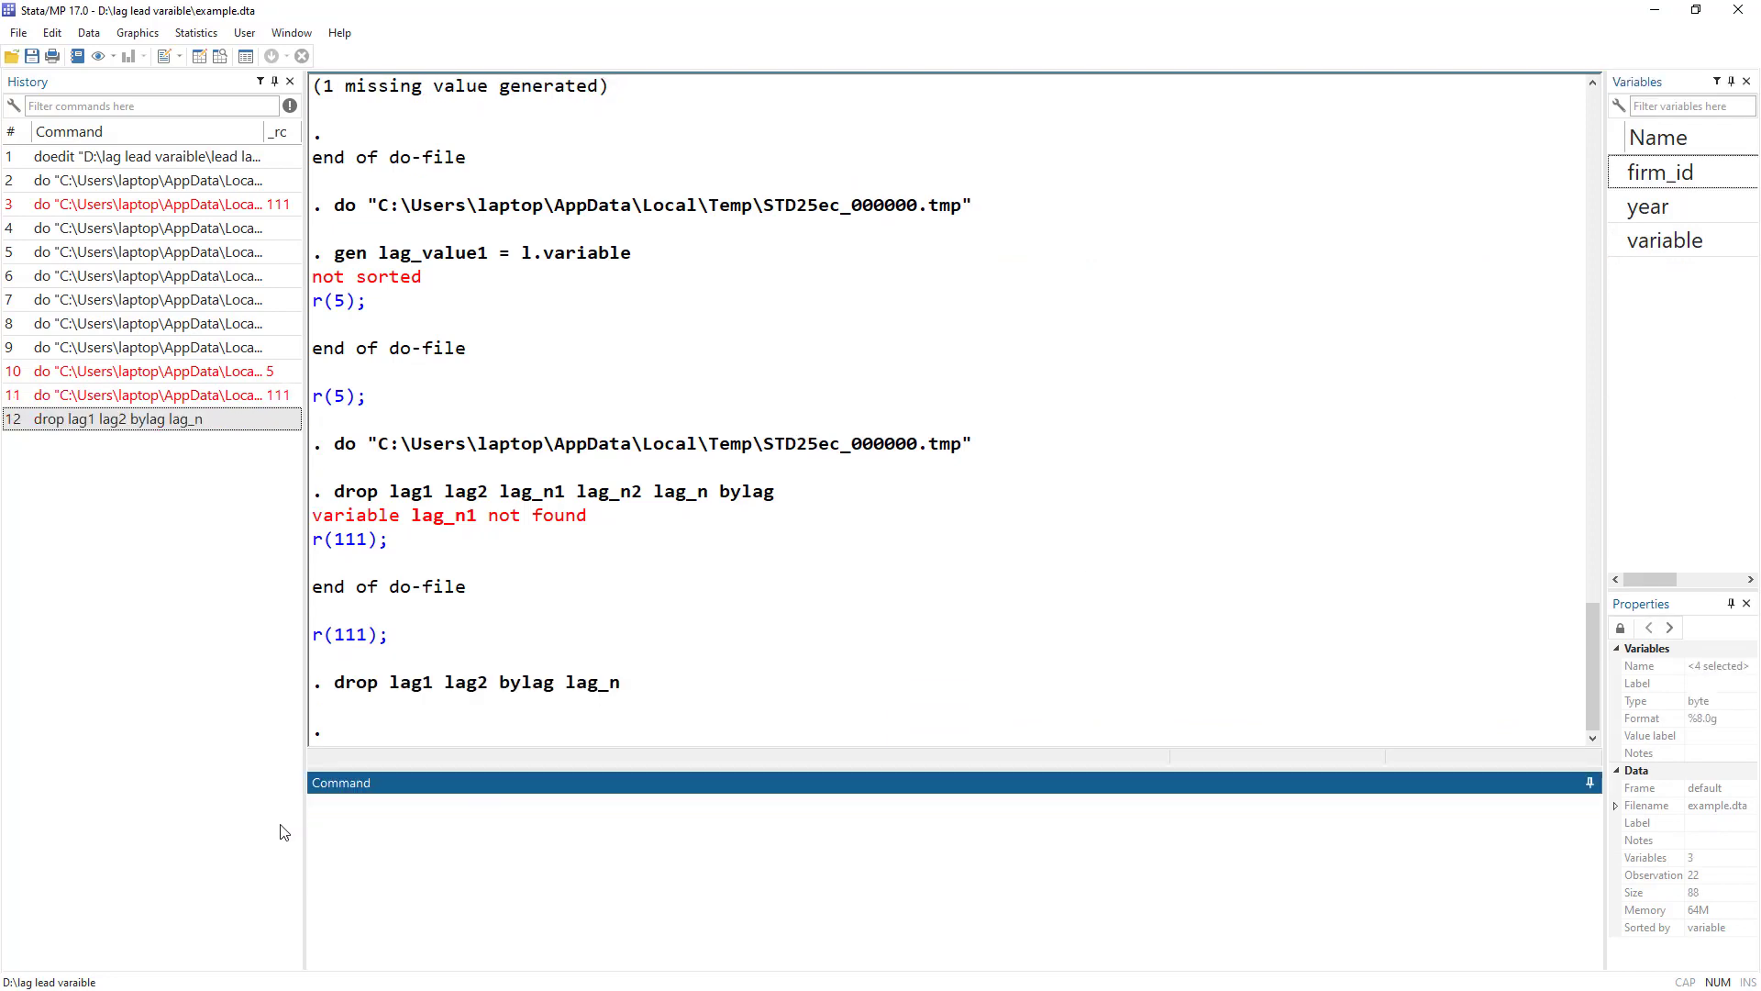
# - Bring the do-file up over the Data Editor, add sort firm_id year on line 25, and run that line
pyautogui.hotkey('alt', 'Tab')
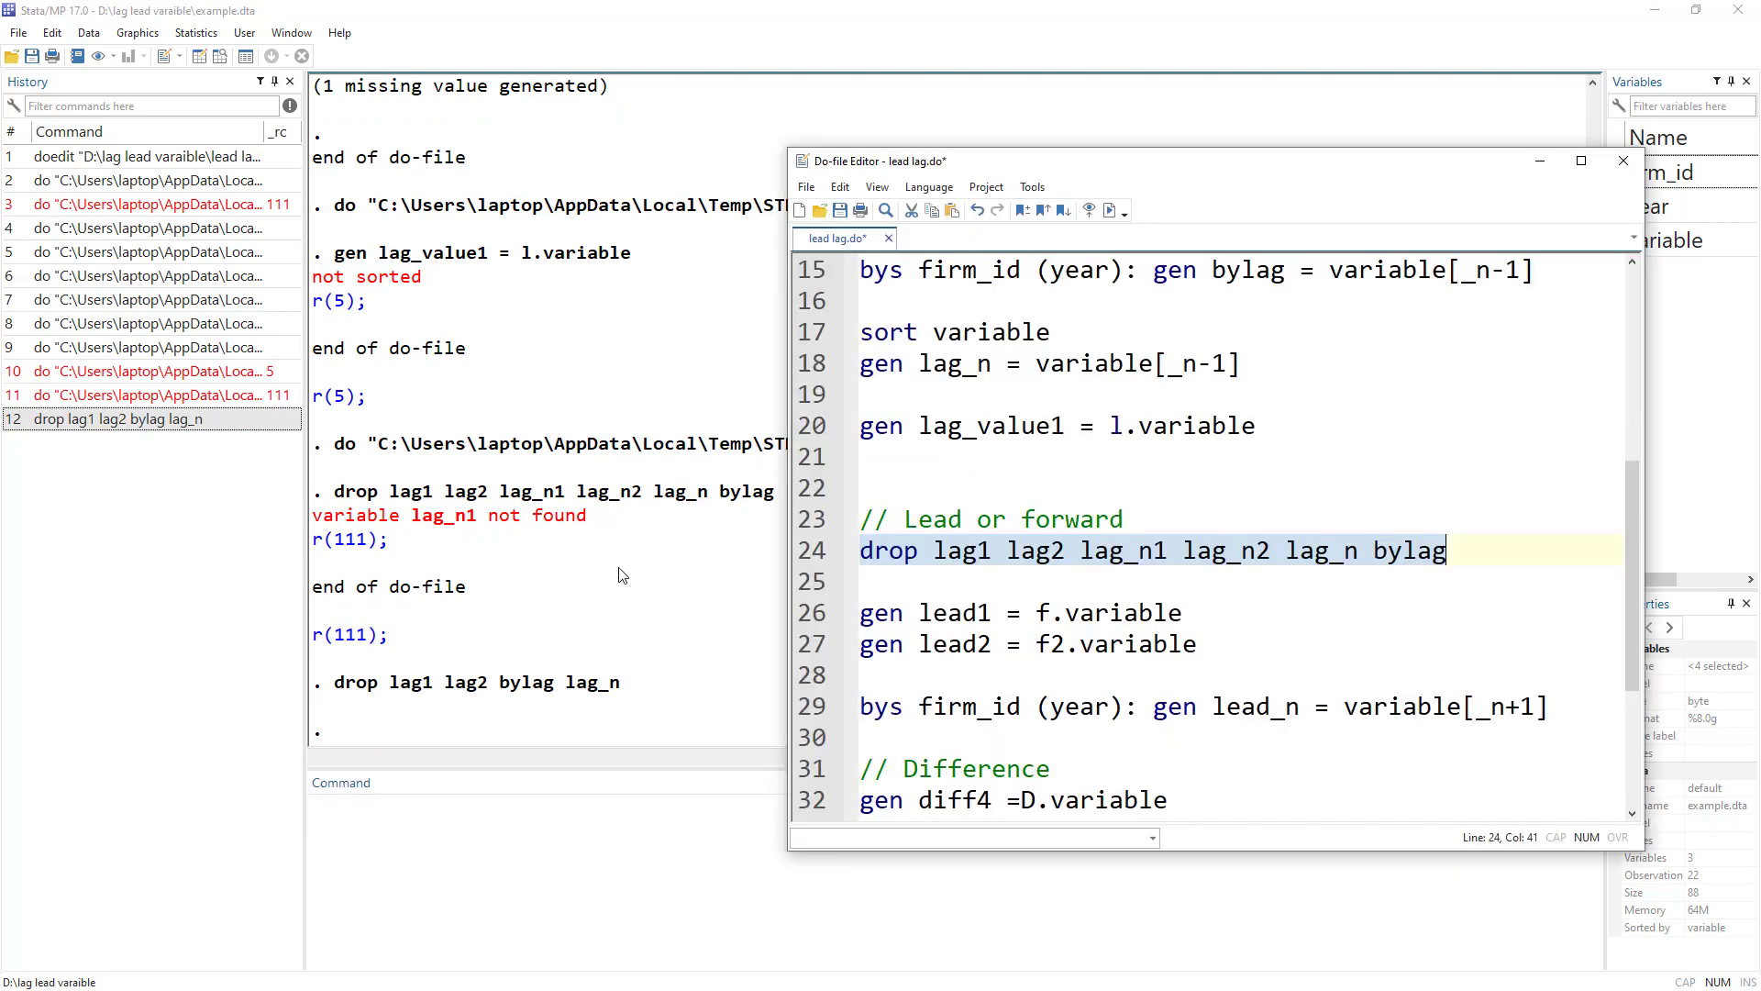
pyautogui.hotkey('alt', 'Tab')
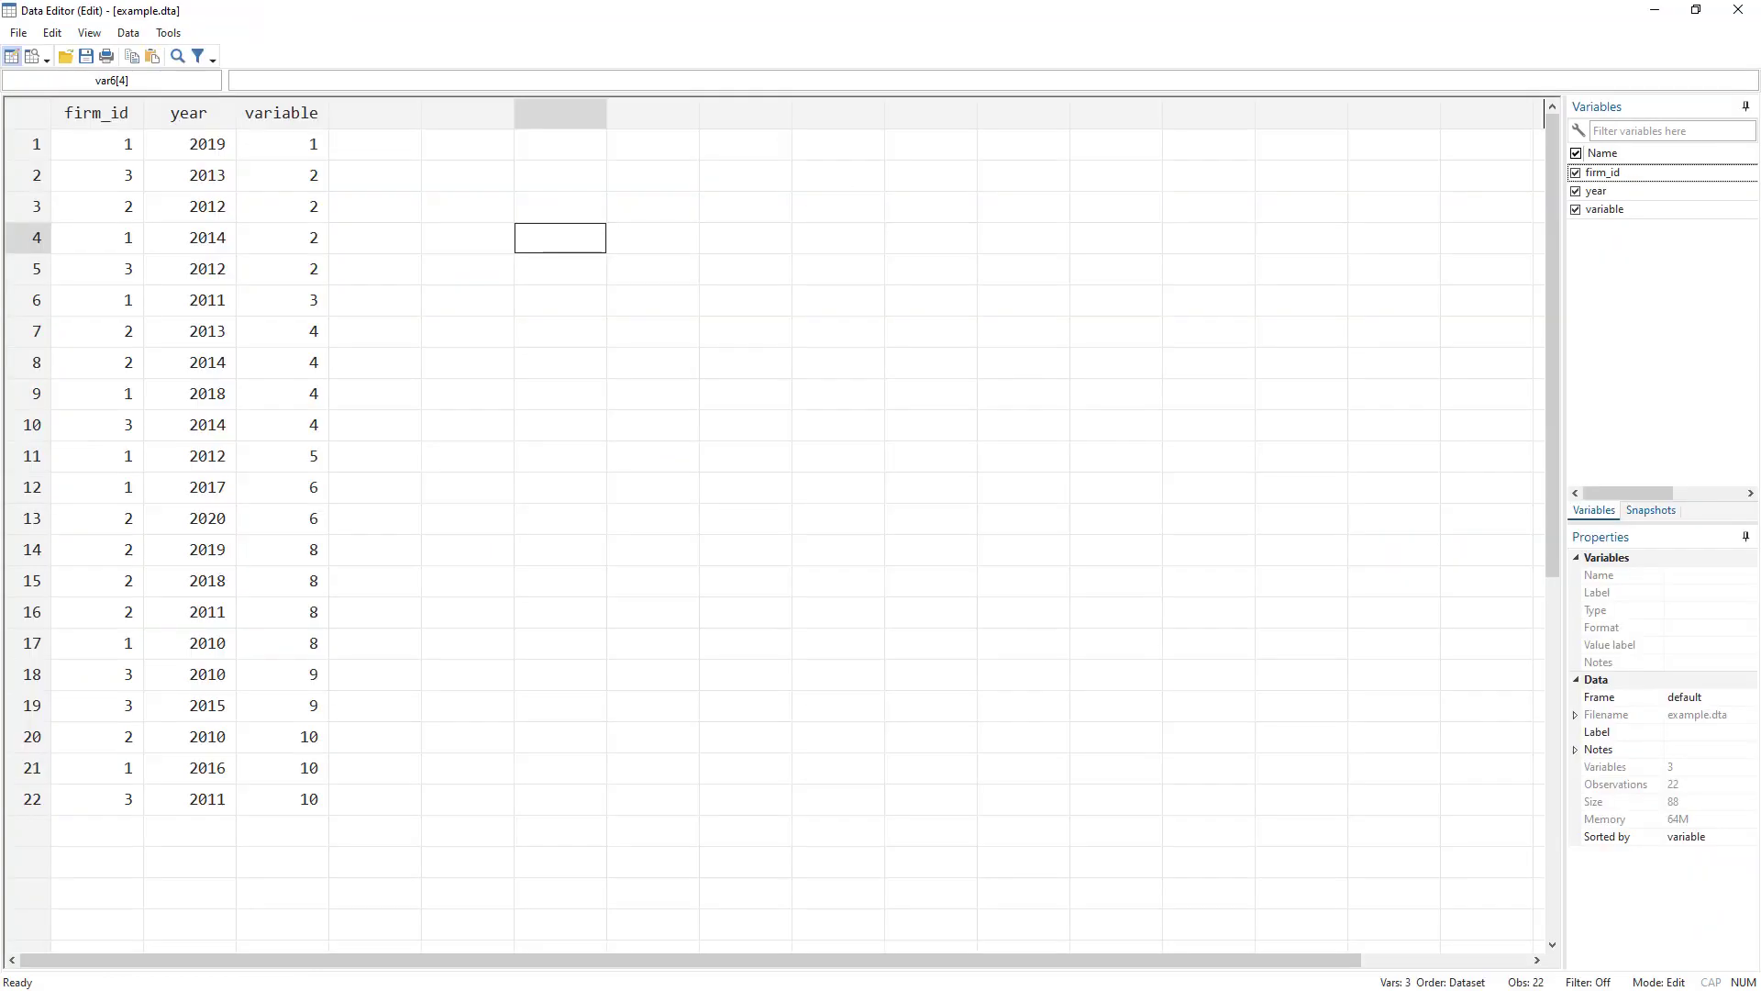
pyautogui.hotkey('alt', 'Tab')
pyautogui.moveTo(857, 612); pyautogui.dragTo(860, 644)
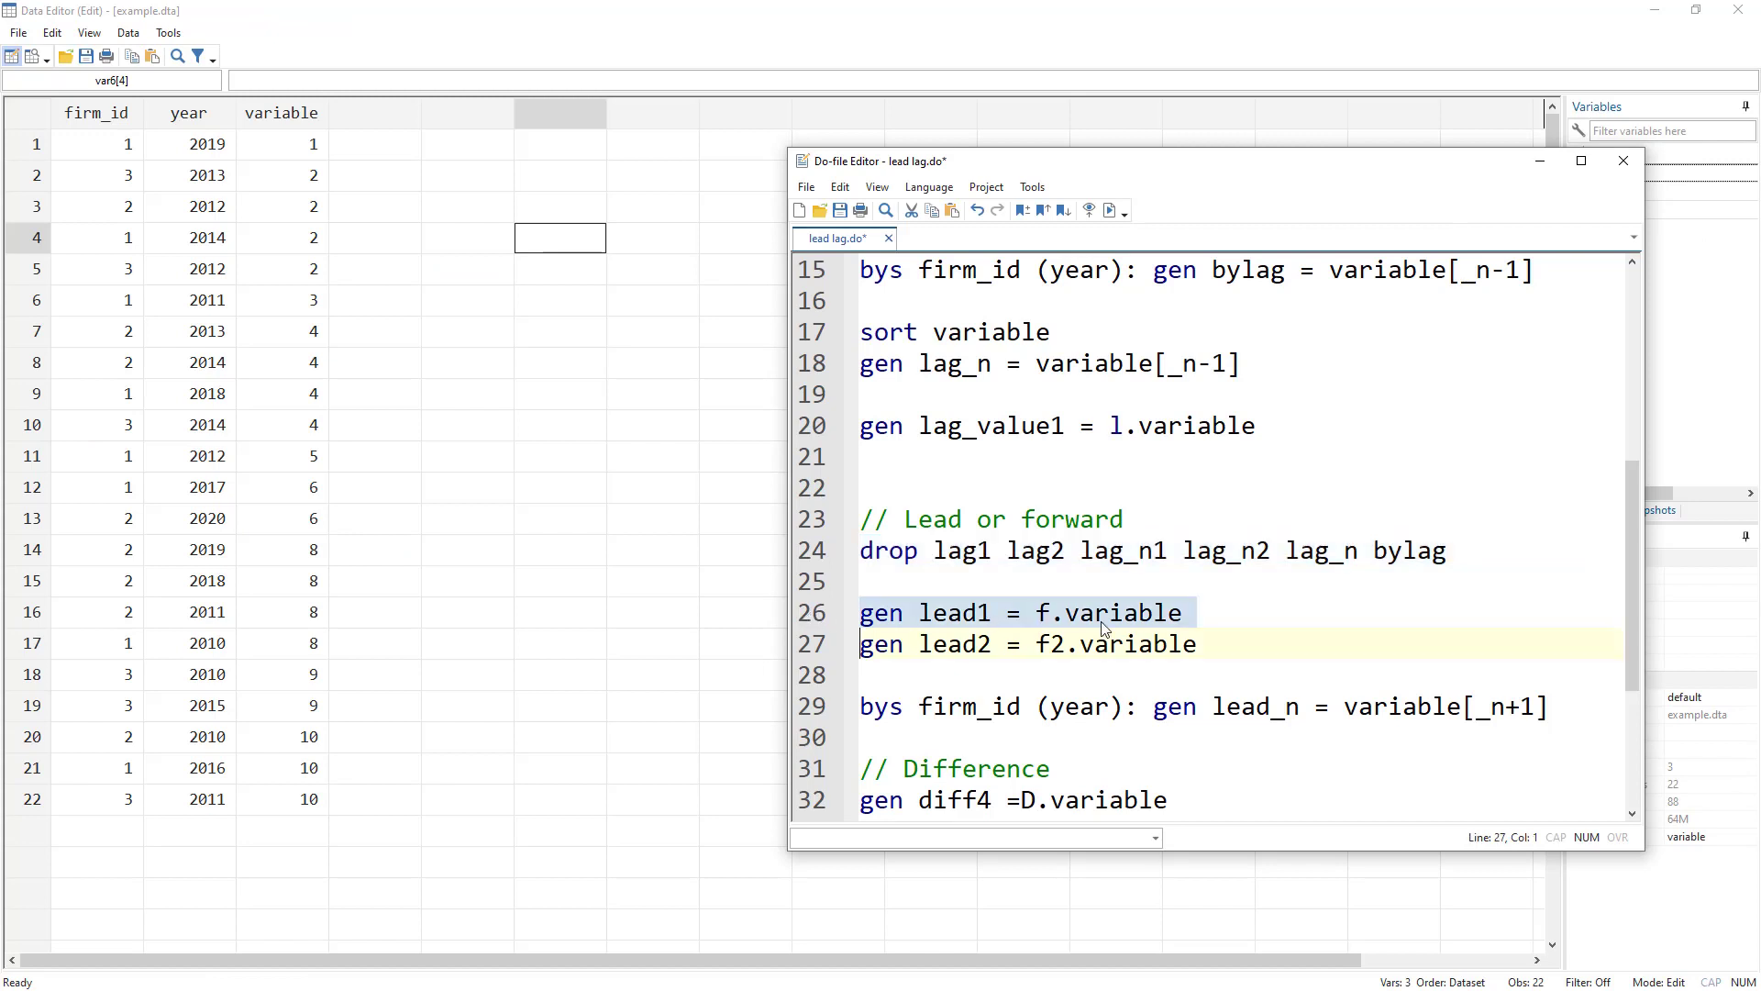
pyautogui.hotkey('shift', 'Left')
pyautogui.click(887, 583)
pyautogui.write('so')
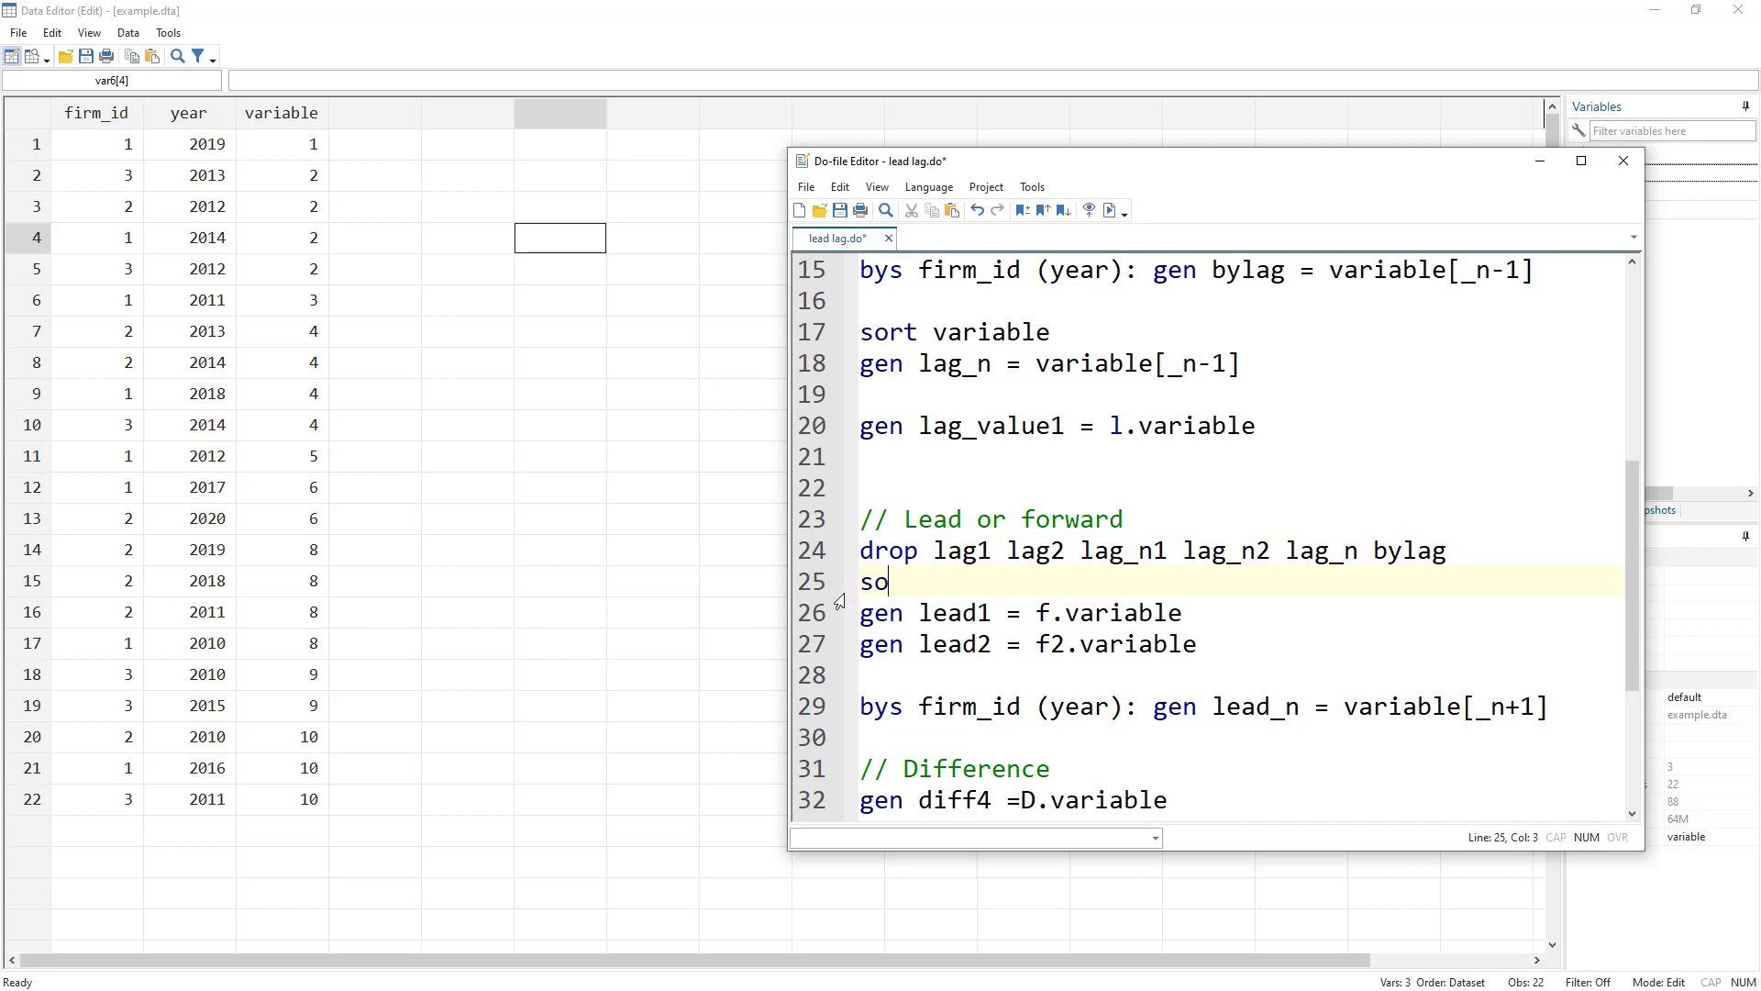
pyautogui.write('rt frirm_id year')
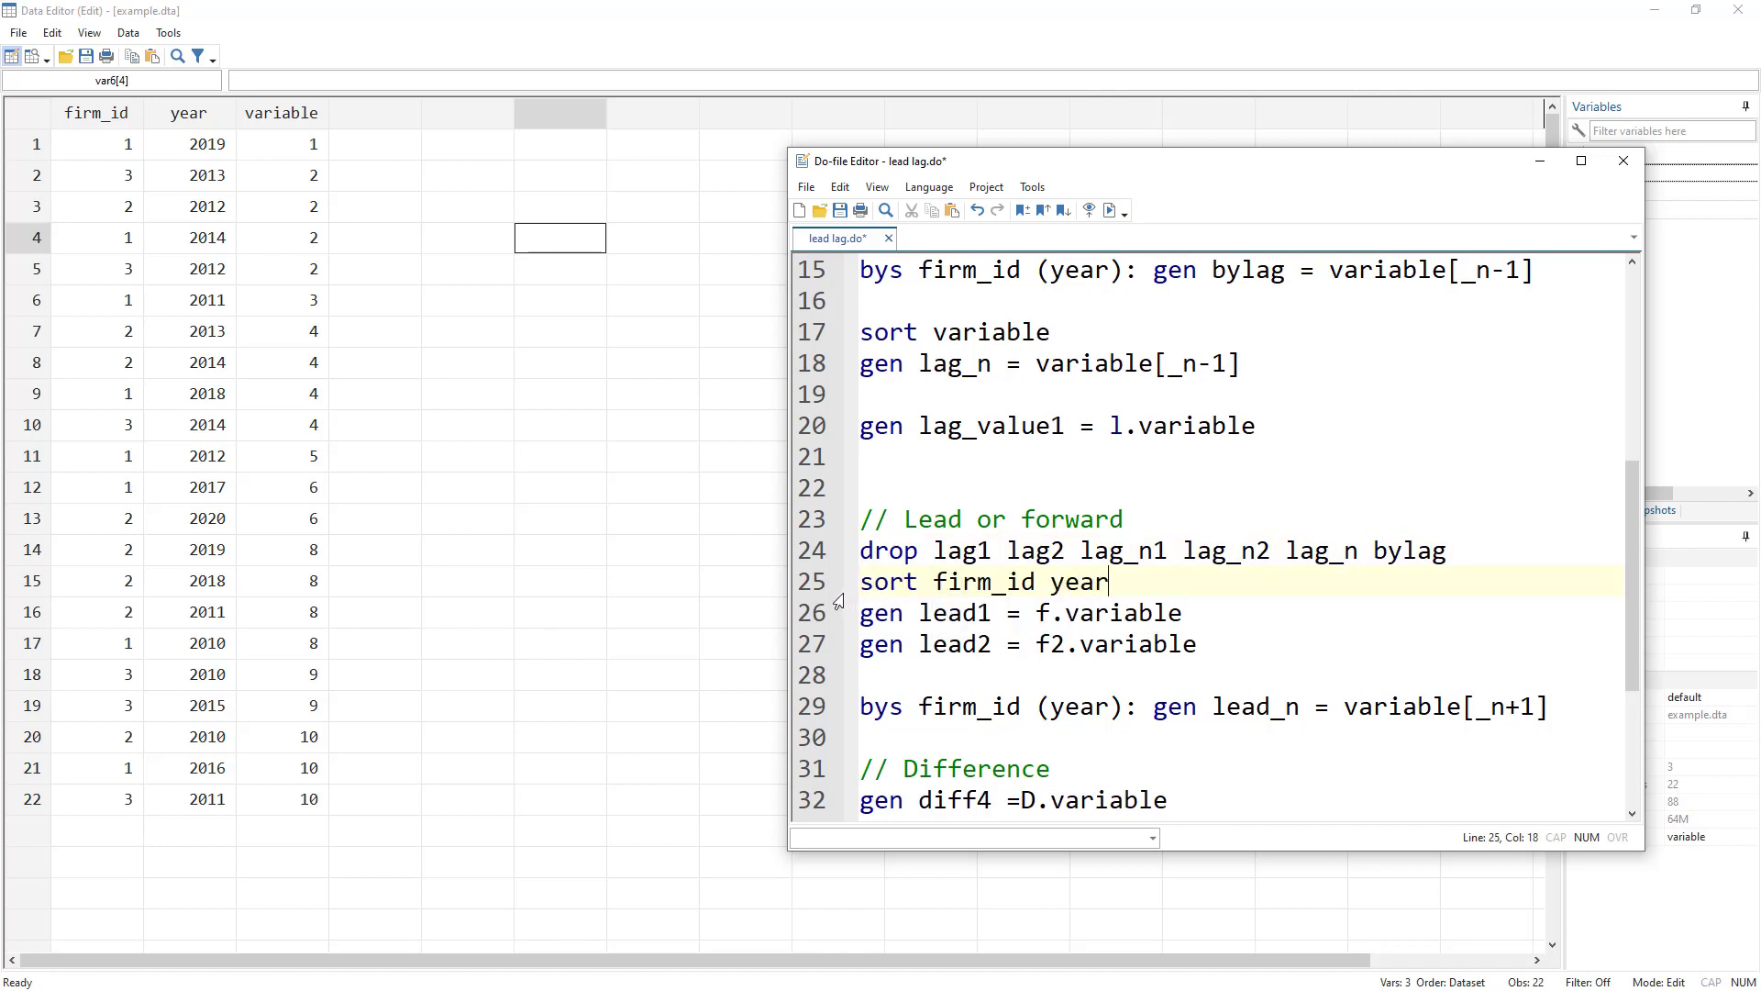
pyautogui.click(807, 584)
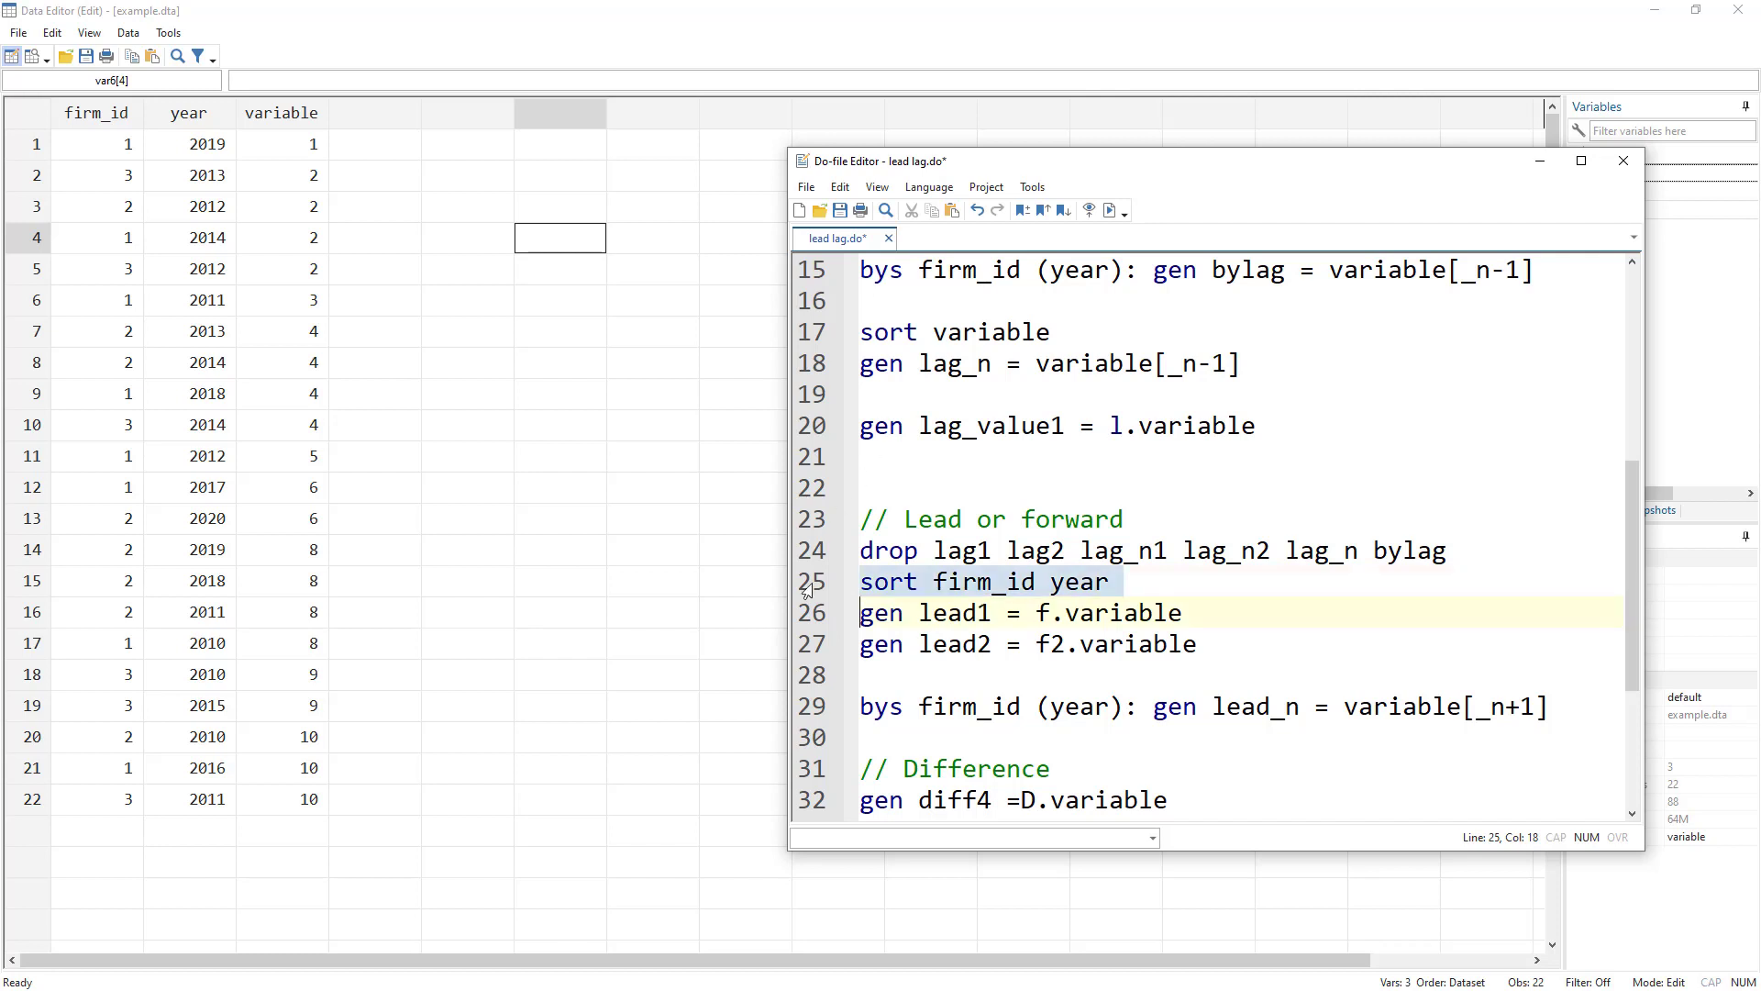
pyautogui.click(1110, 210)
# - Run gen lead1 = f.variable on line 26 and gen lead2 = f2.variable on line 27
pyautogui.click(807, 616)
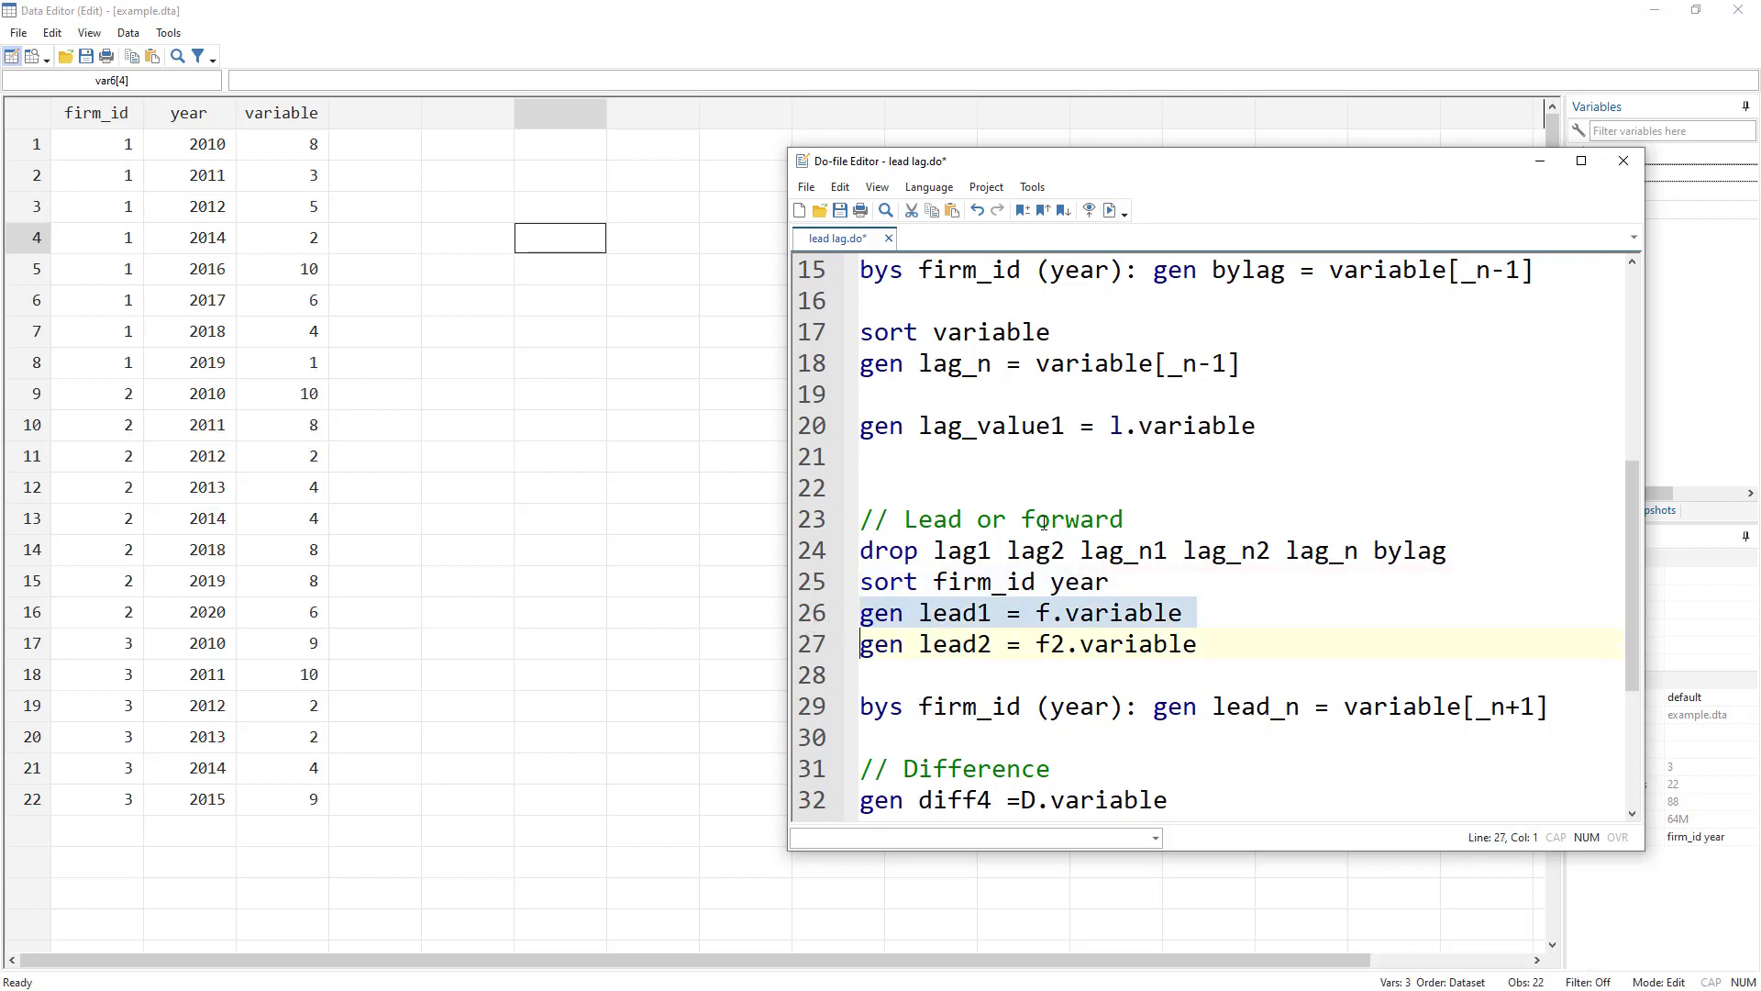
pyautogui.click(1111, 214)
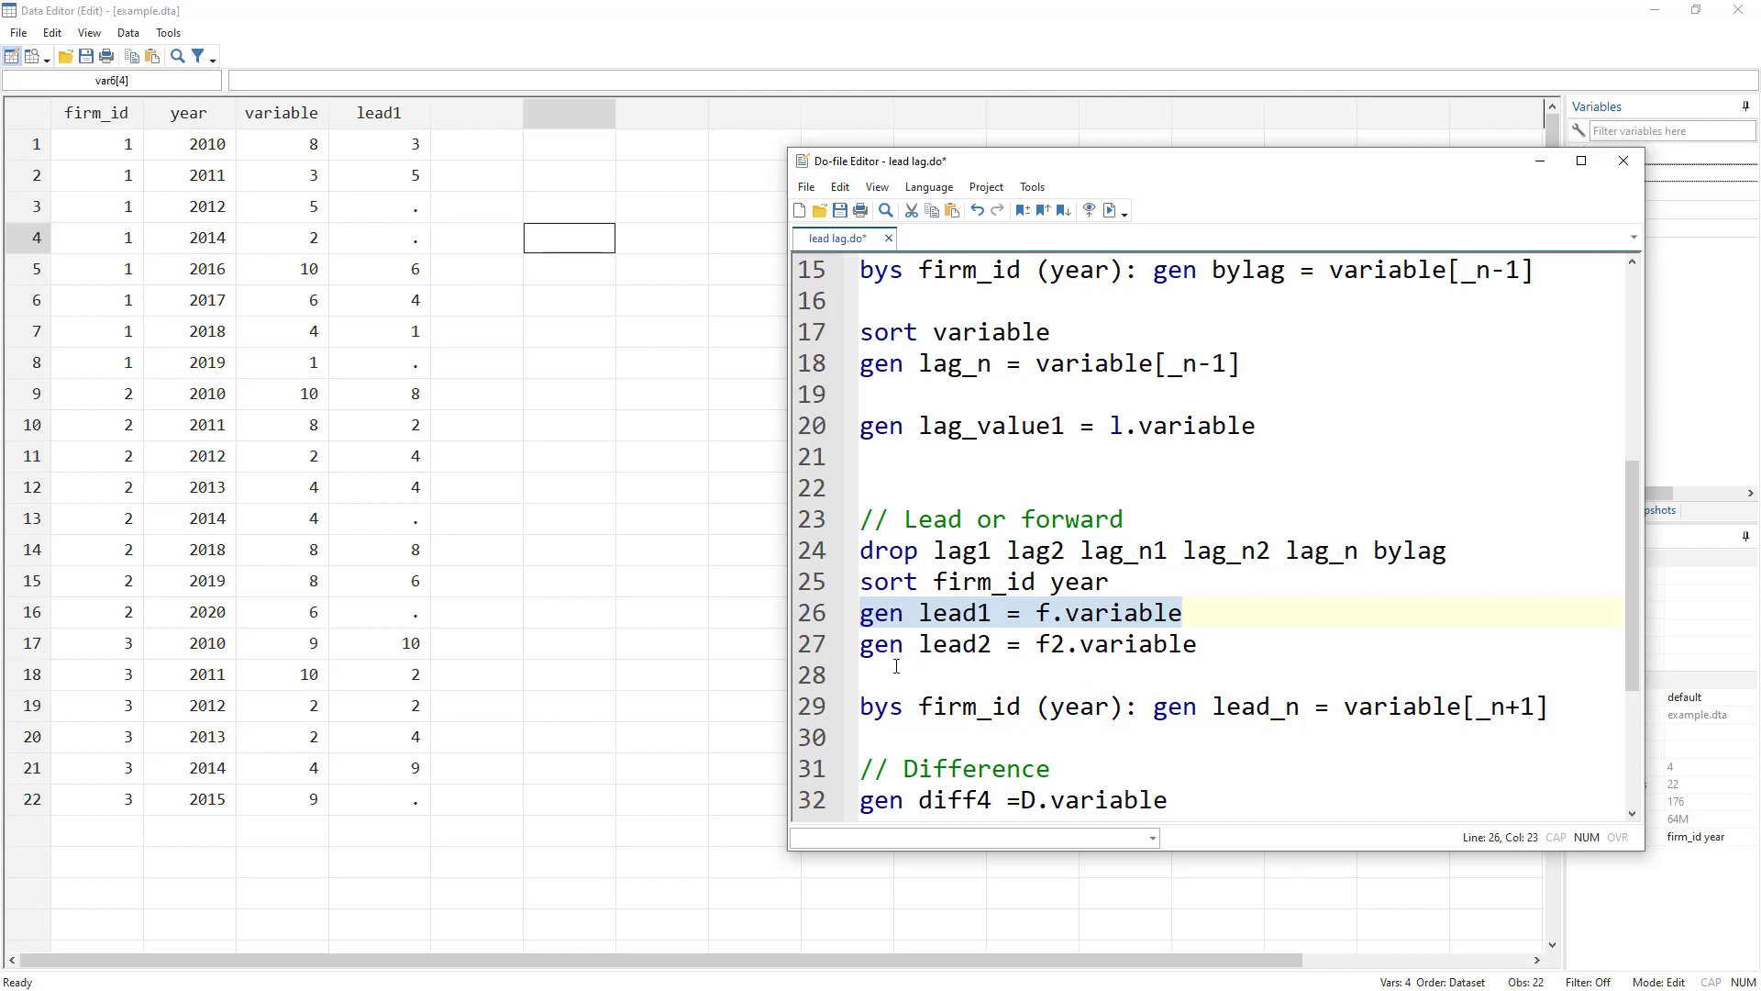
pyautogui.click(802, 644)
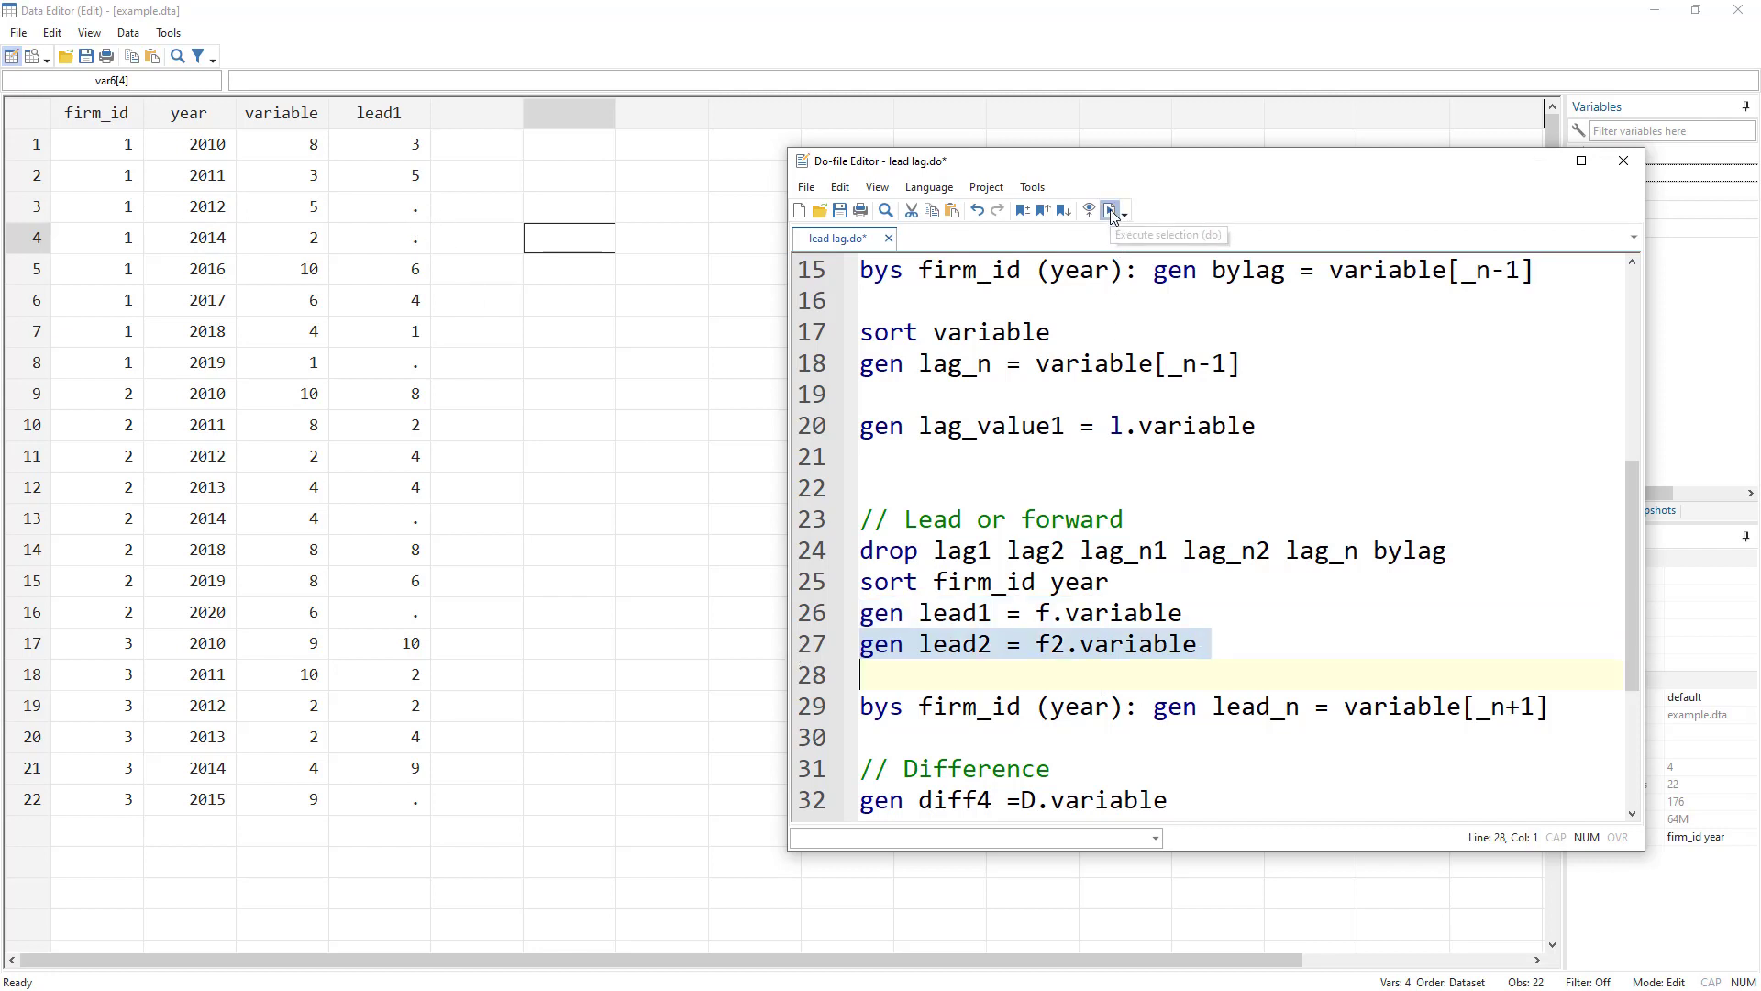
pyautogui.click(1110, 214)
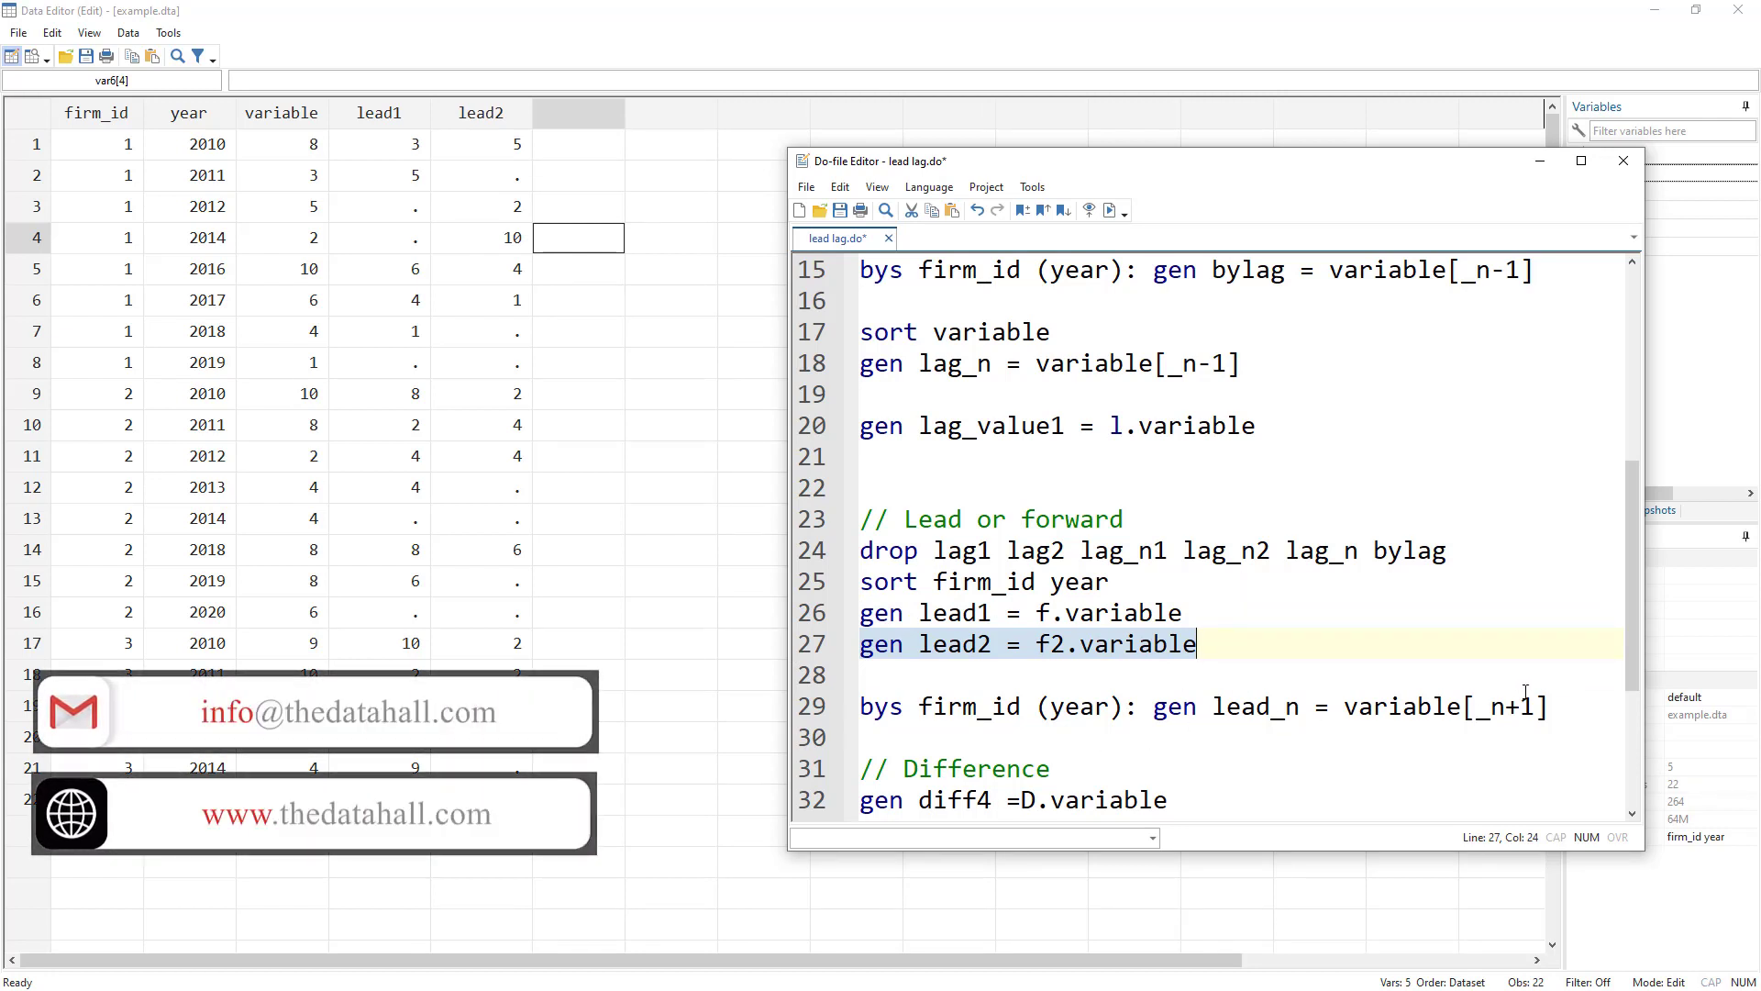
# - Compare the _n+1 subscript on line 29 with the _n-1 subscript on line 15
pyautogui.moveTo(1539, 704); pyautogui.dragTo(1477, 715)
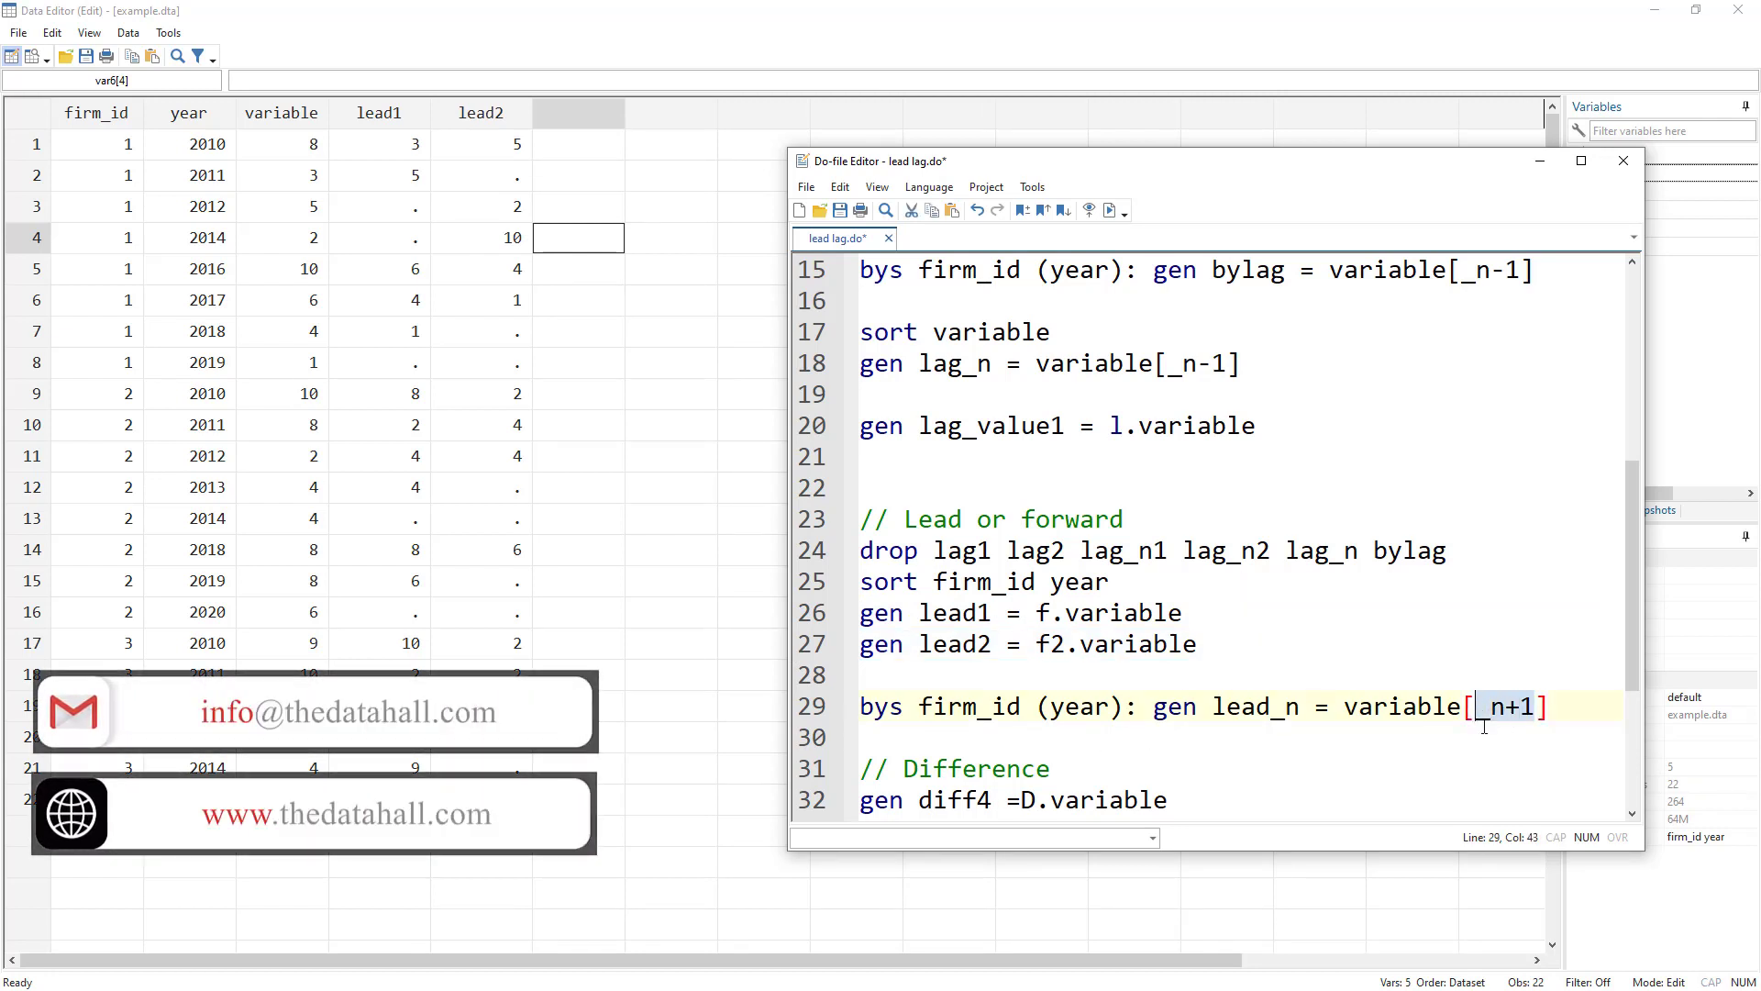
pyautogui.click(1446, 275)
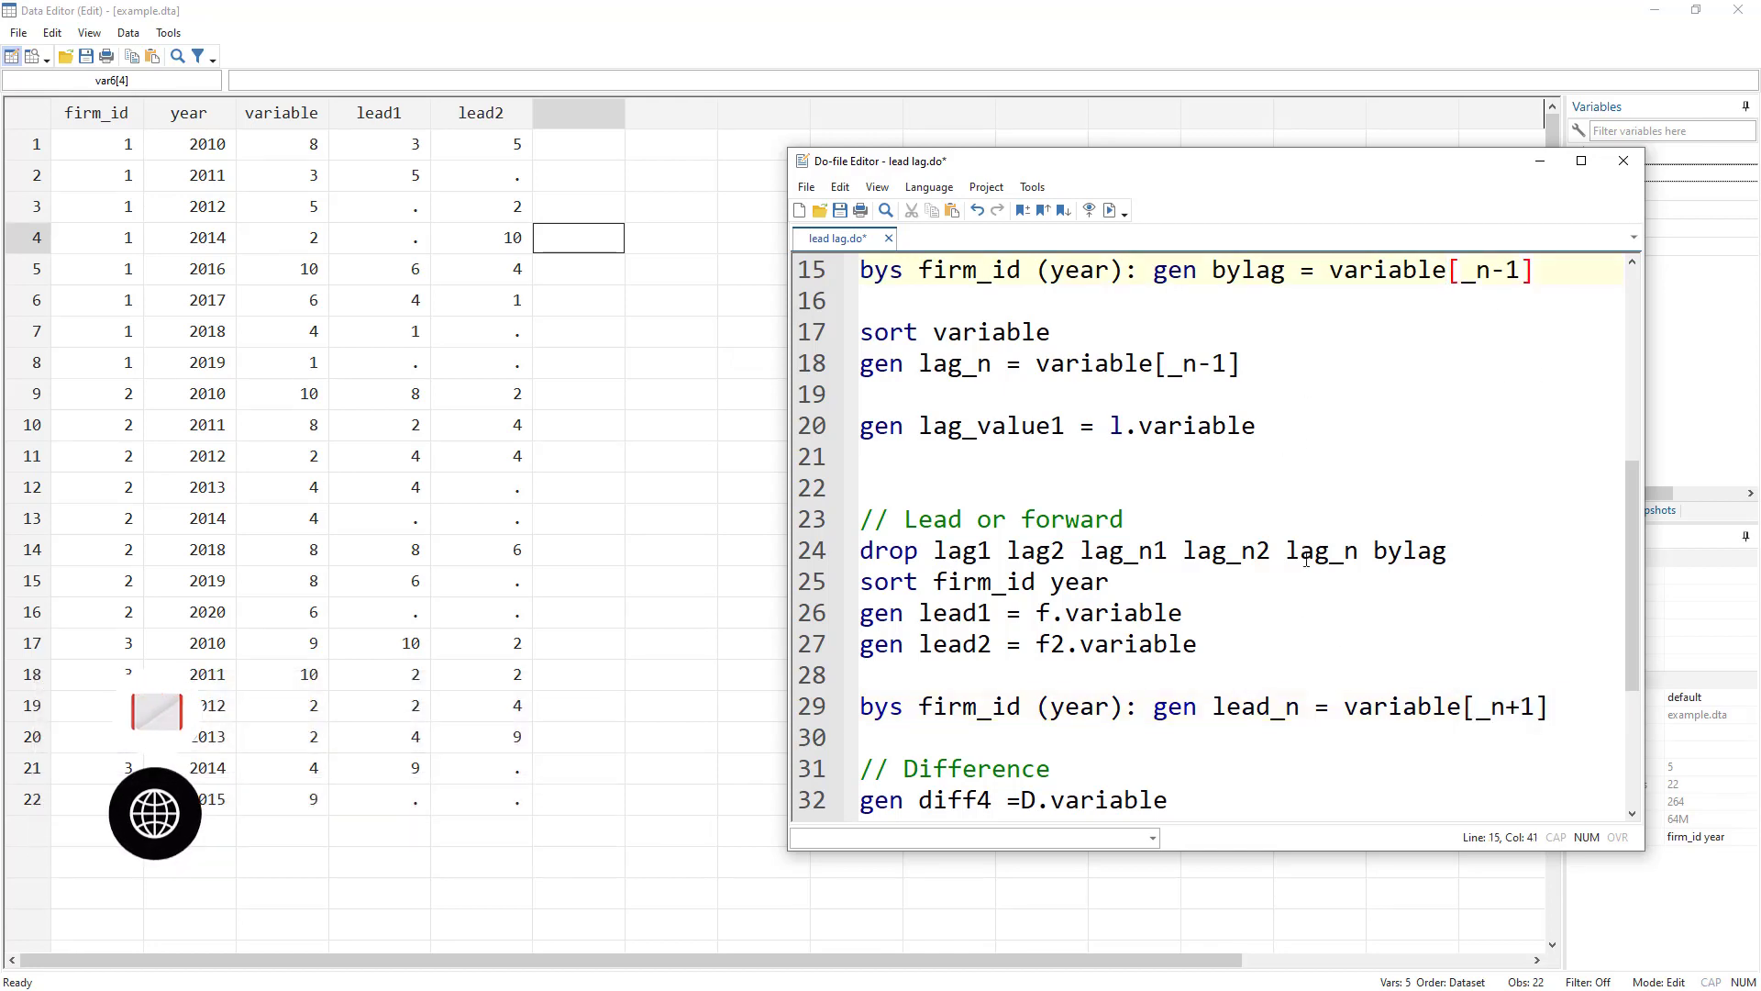
# - In the Difference section, run gen diff4 =D.variable on line 32 and gen diff3 =d2.variable on line 33
pyautogui.scroll(-2, 1120, 623)
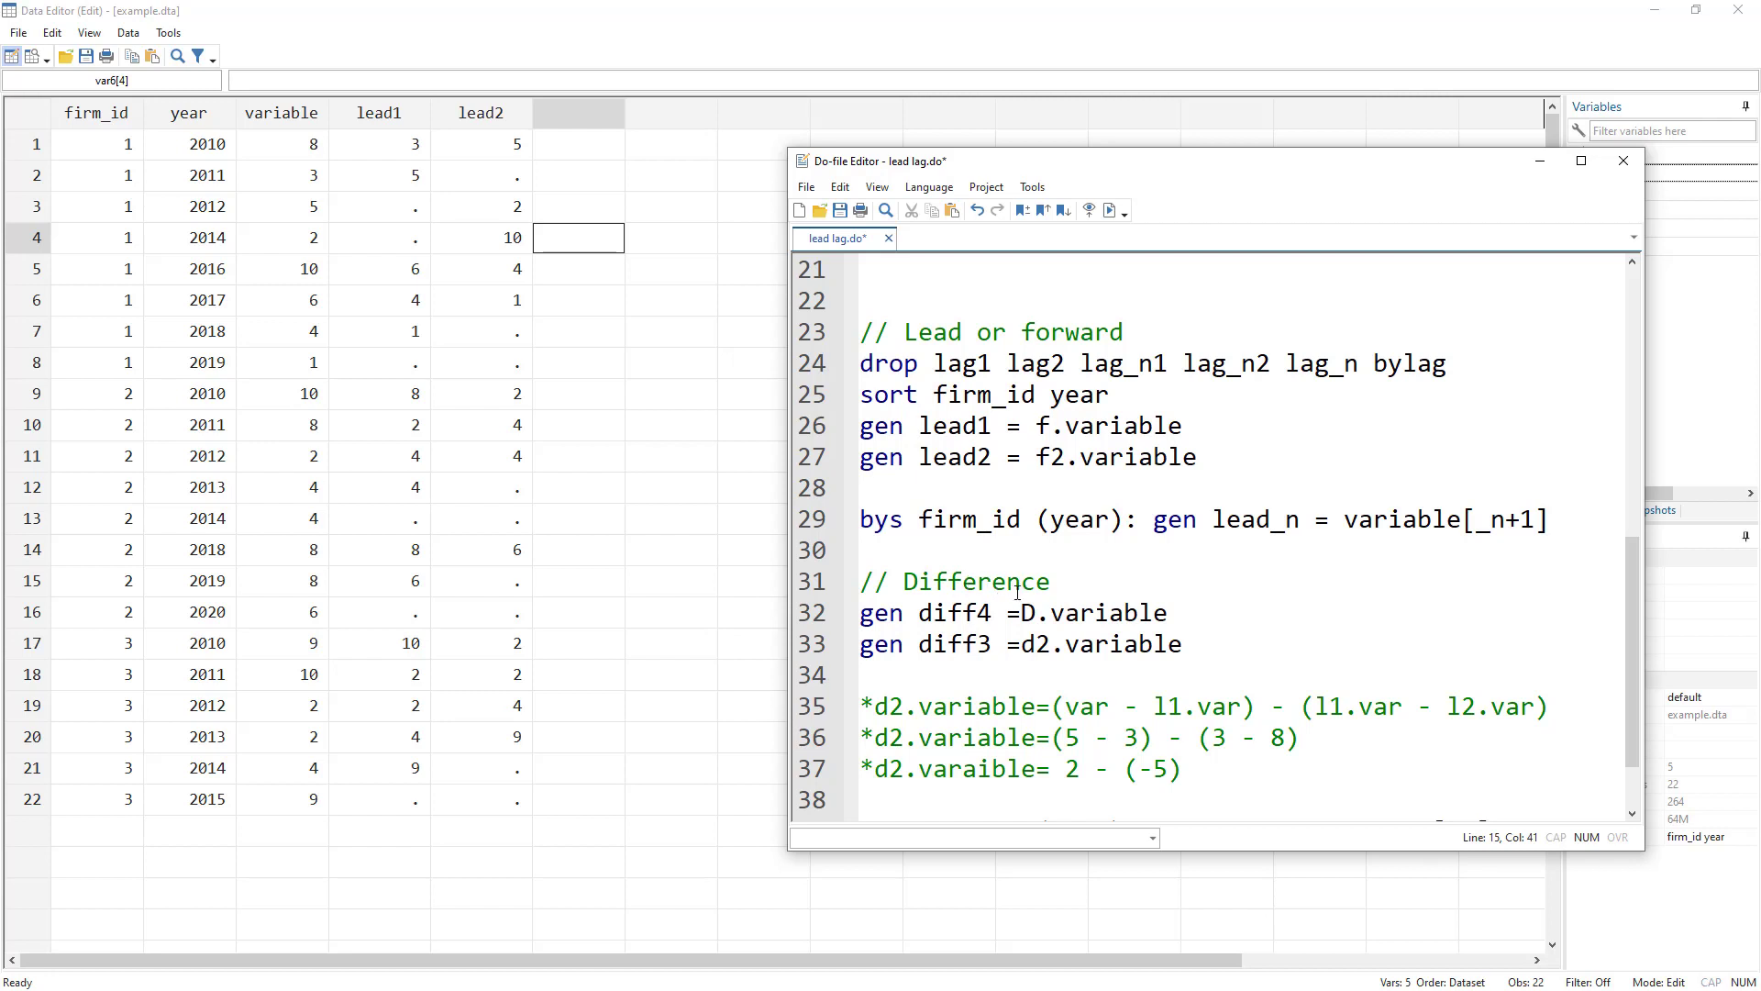
pyautogui.moveTo(1049, 616); pyautogui.dragTo(1022, 616)
pyautogui.click(794, 613)
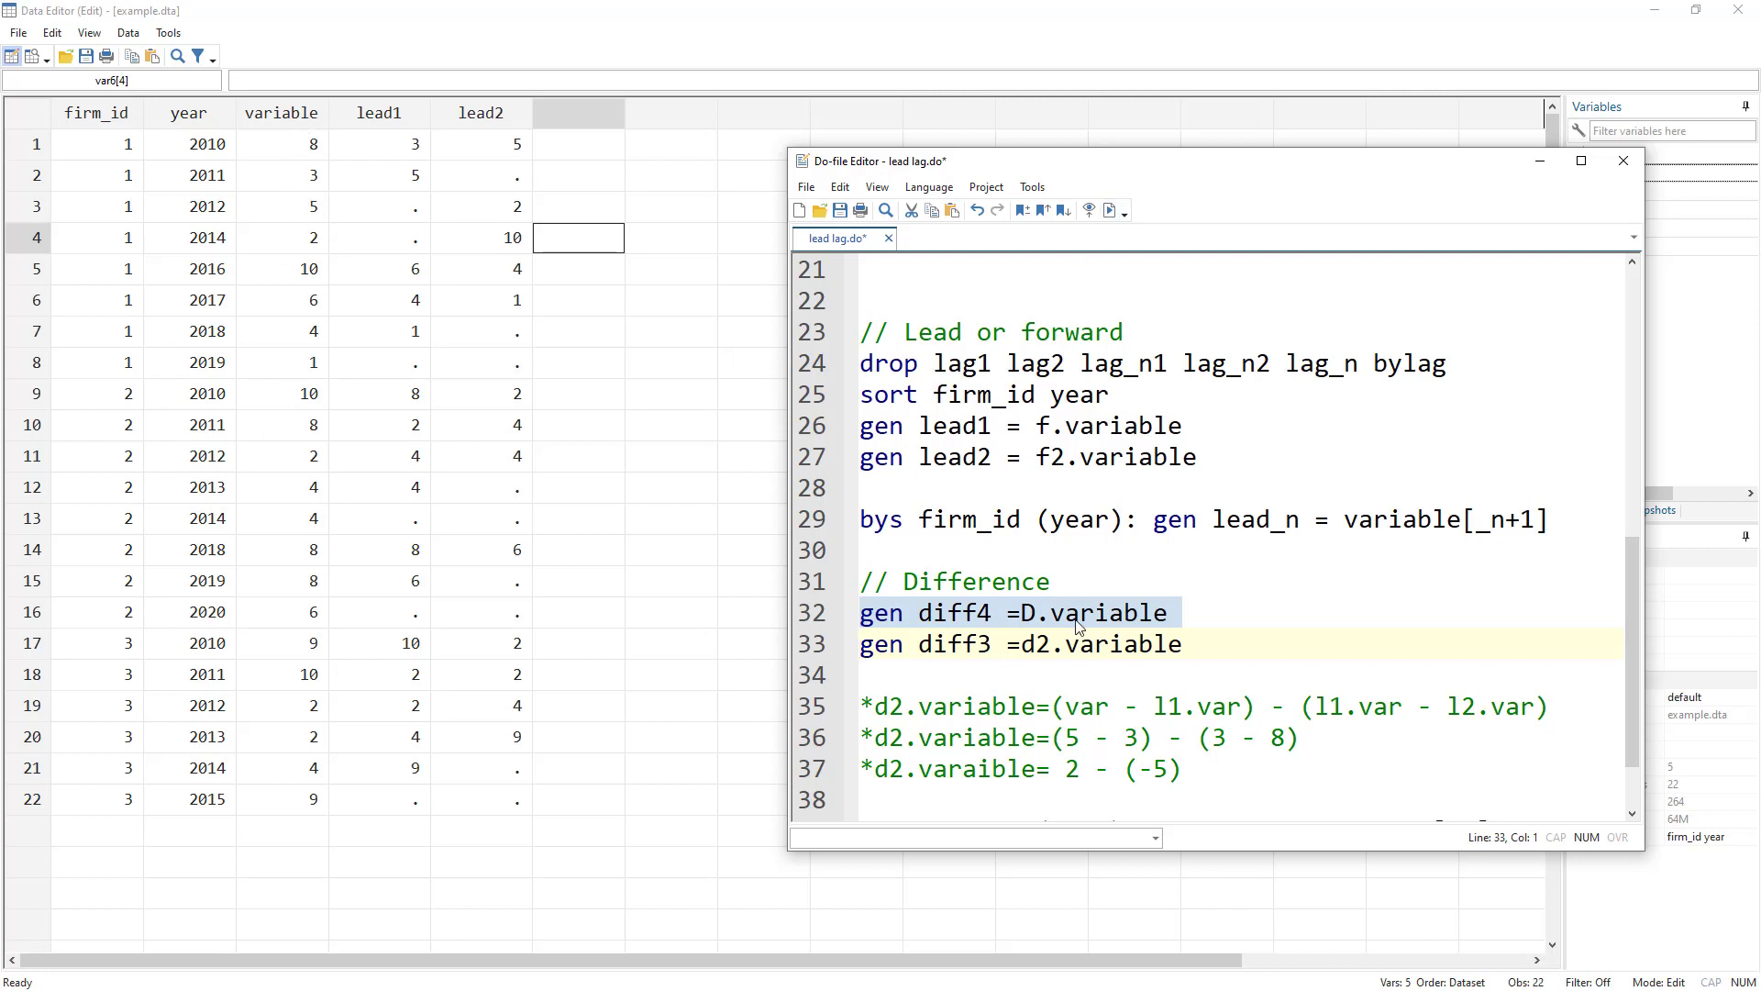
pyautogui.click(1110, 210)
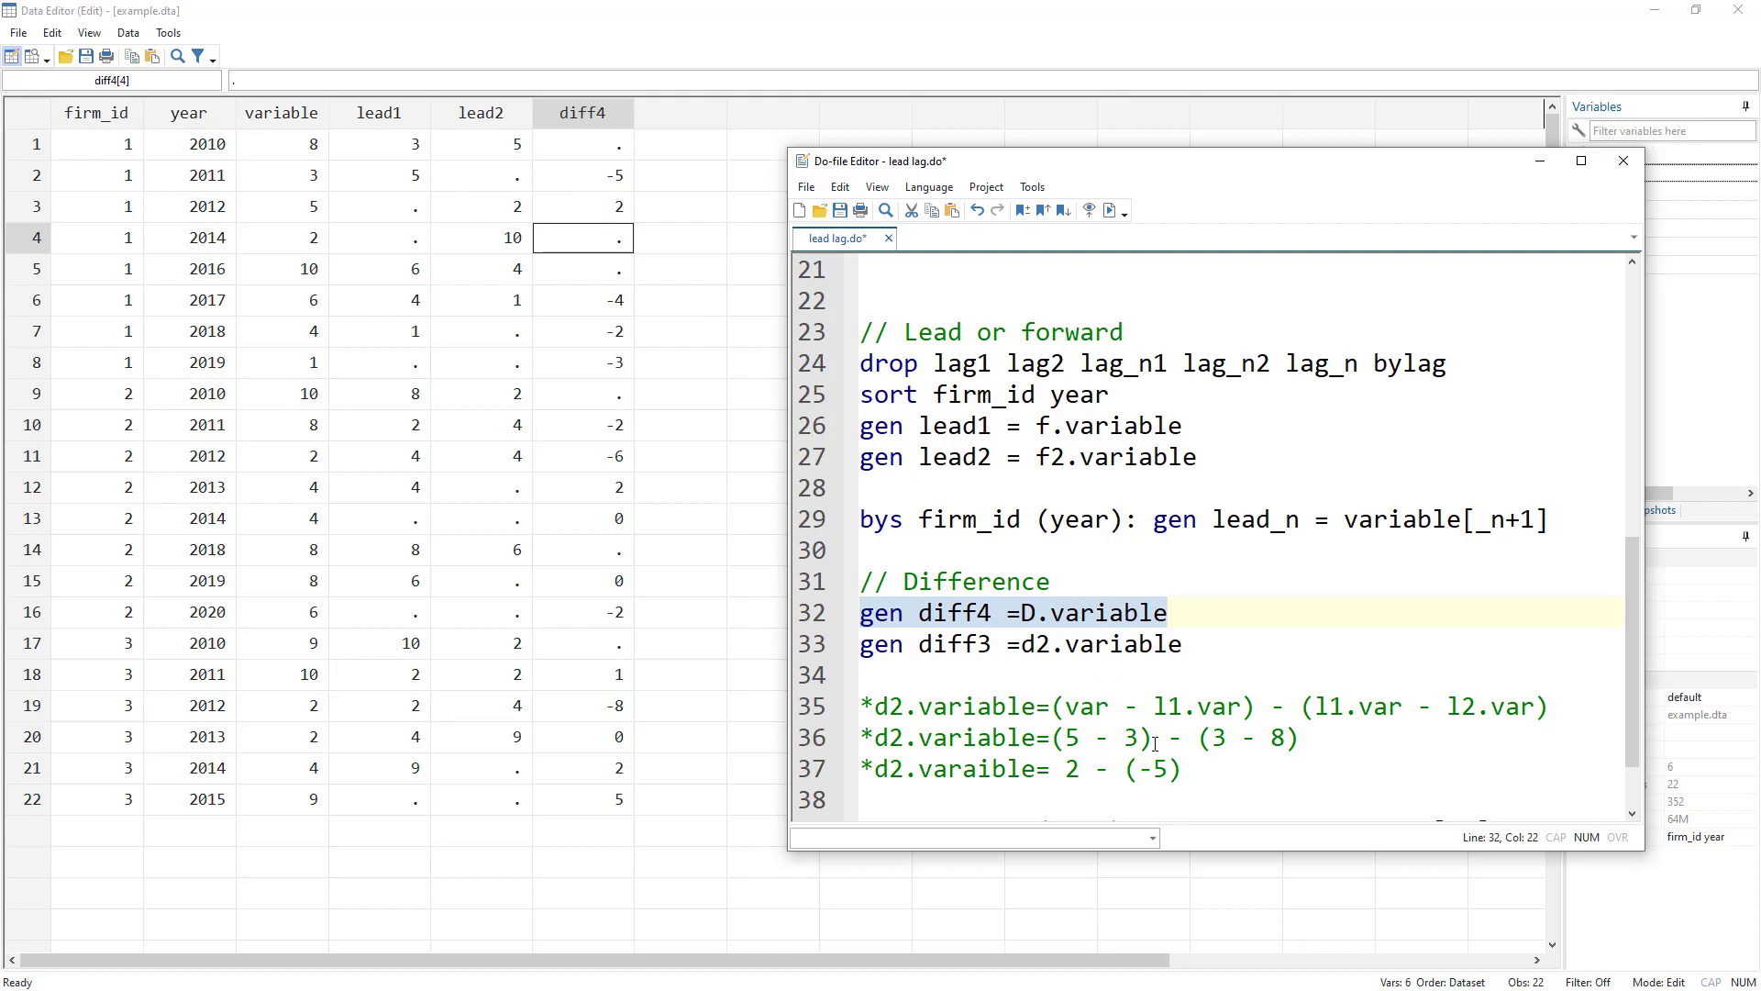
pyautogui.click(815, 646)
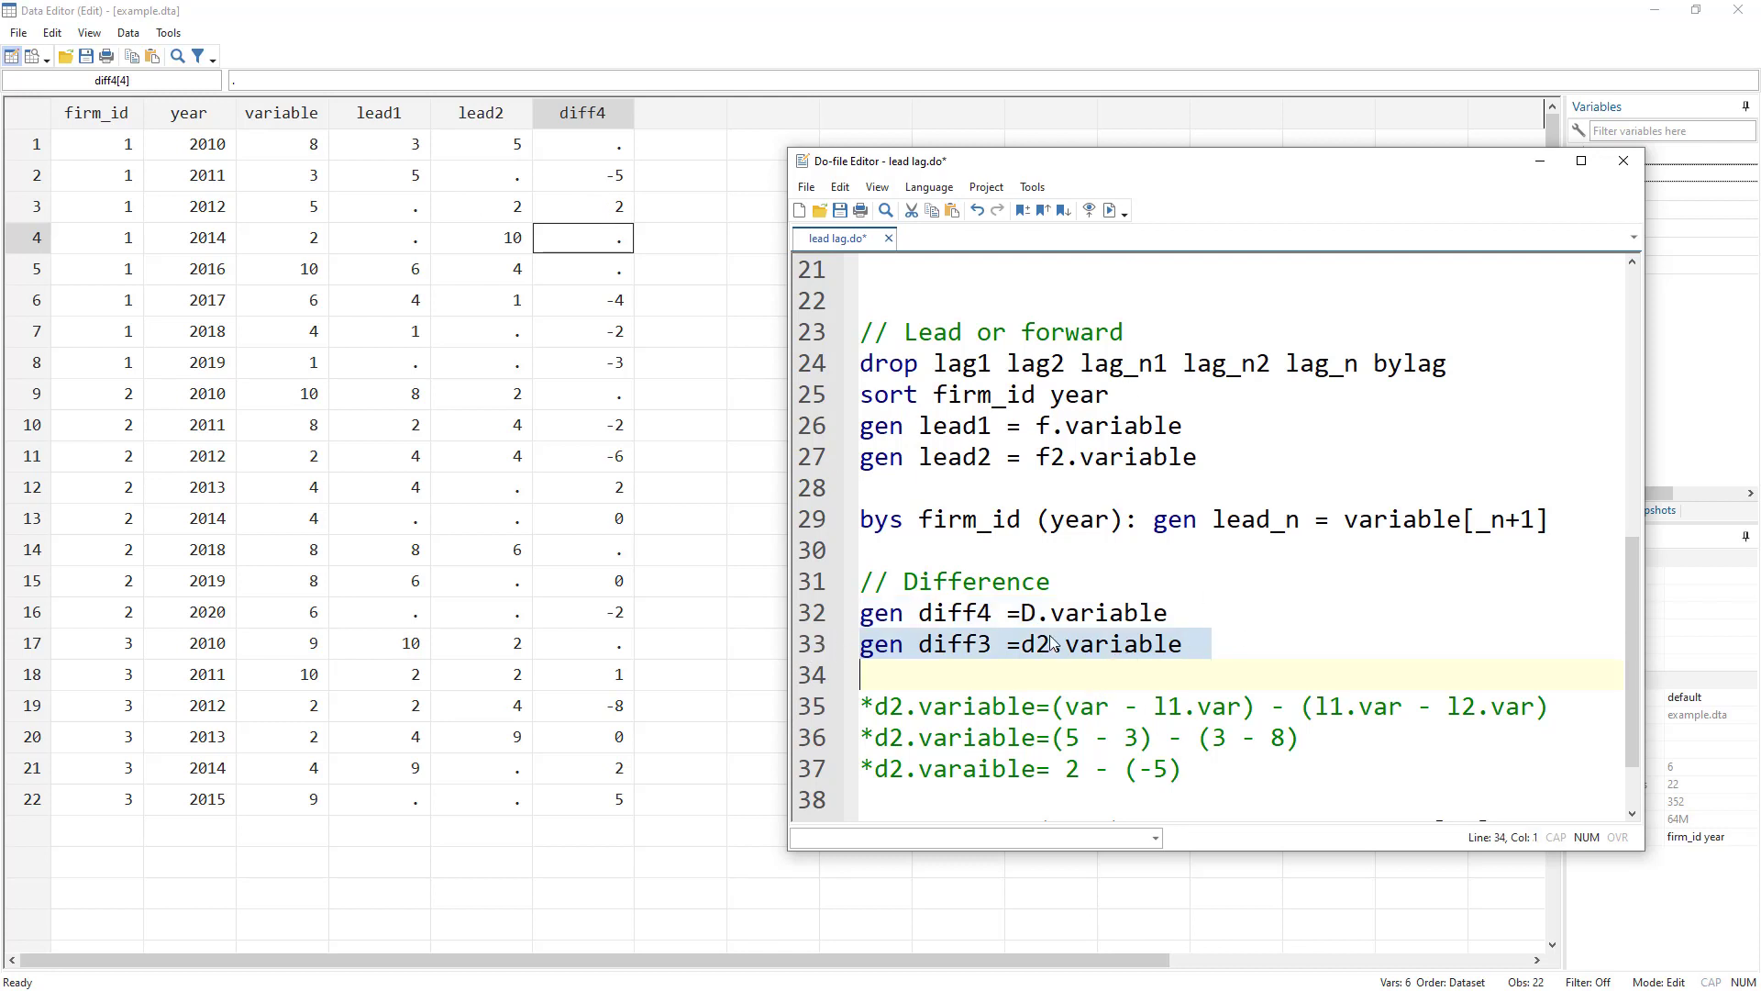
pyautogui.click(1109, 210)
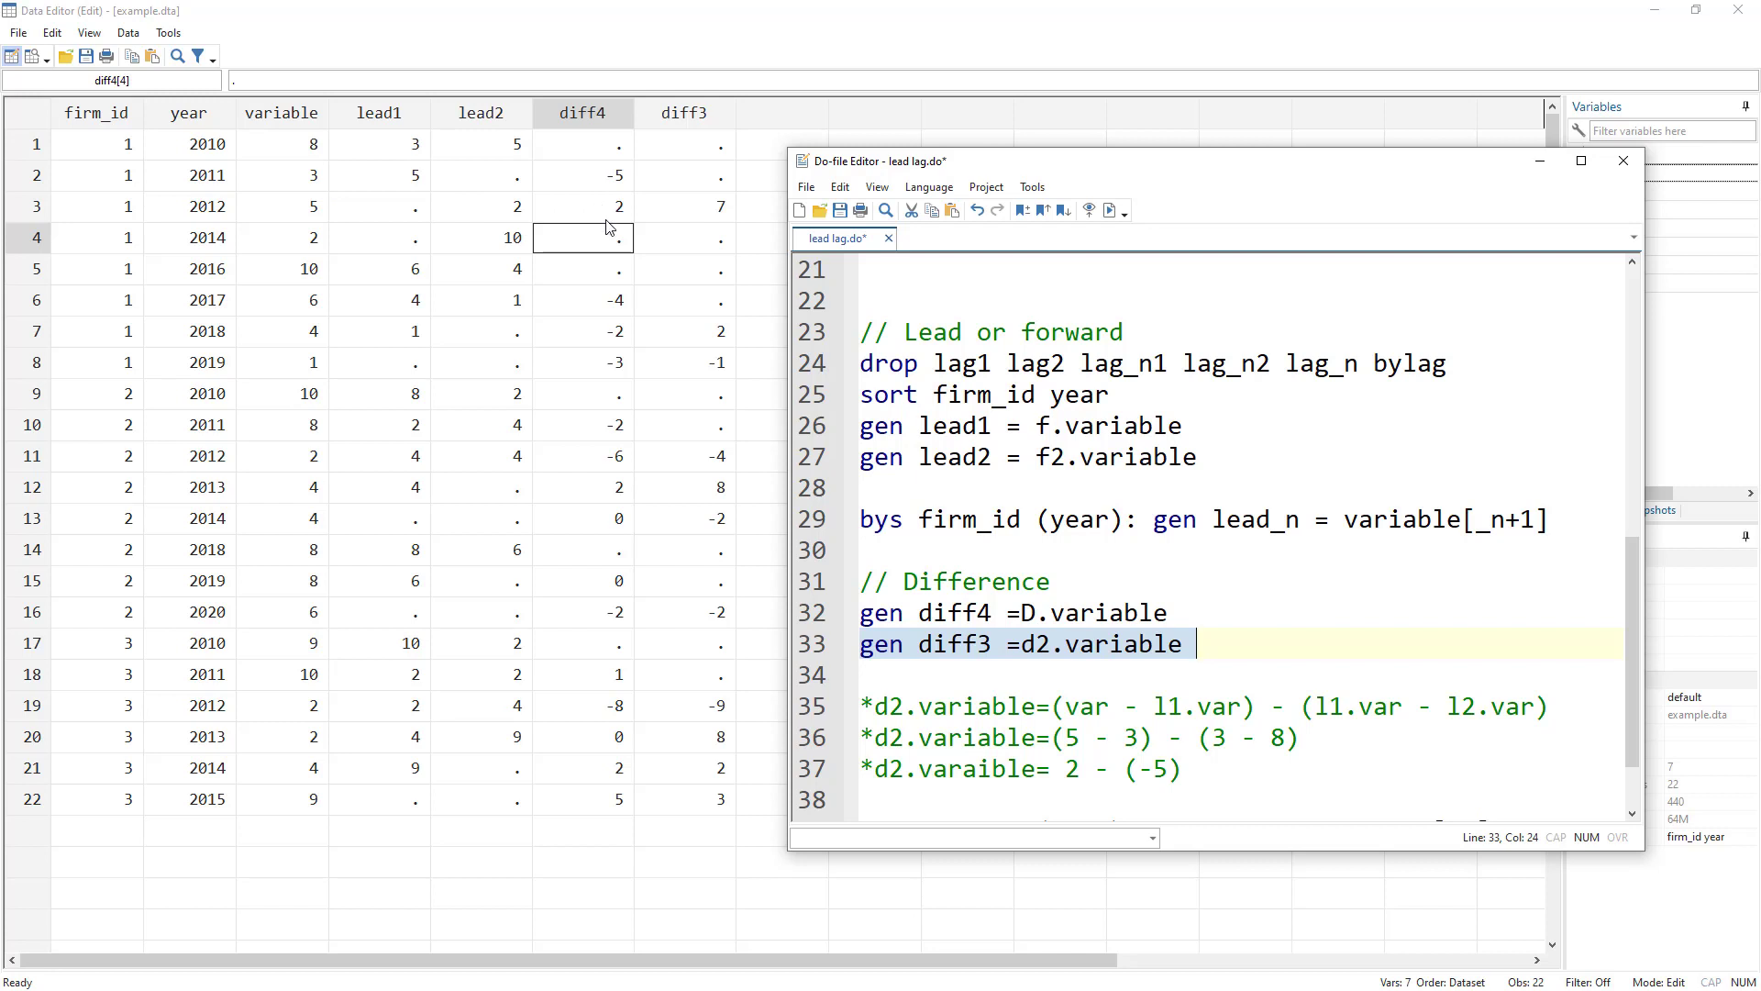
# - Examine the second-difference formula by highlighting d2 on line 33 and the (5 - 3) and (3 - 8) terms on line 36
pyautogui.click(1065, 739)
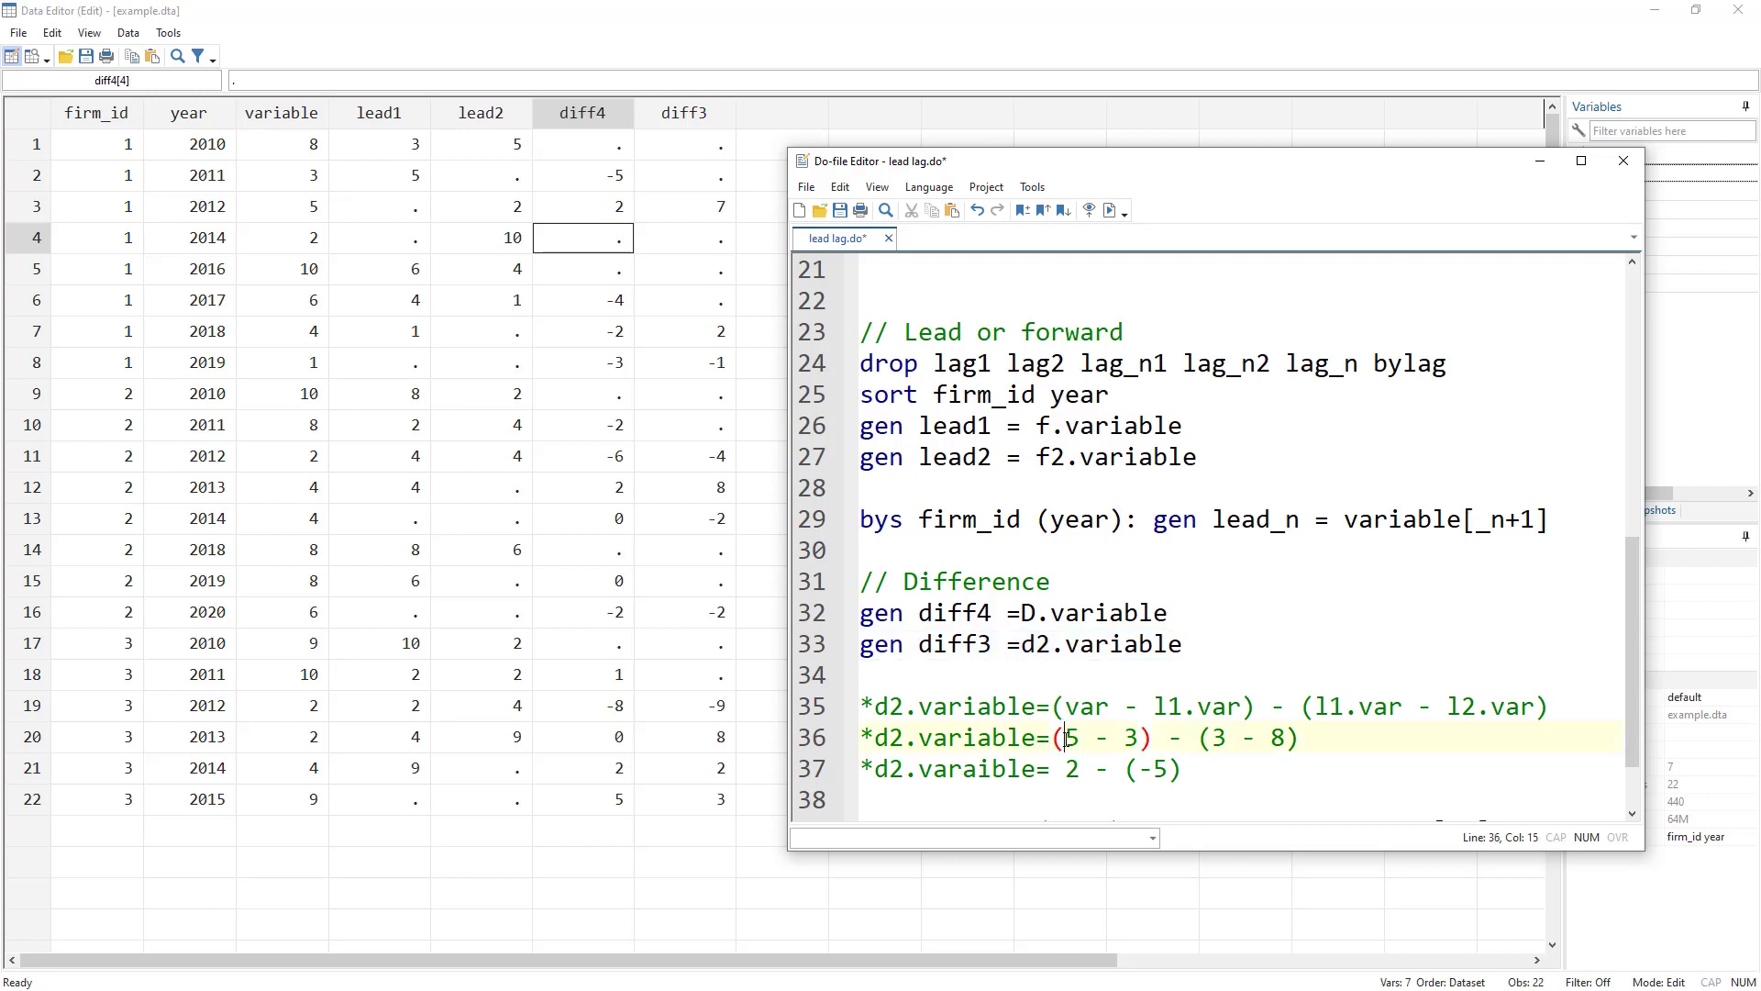
pyautogui.moveTo(1050, 646); pyautogui.dragTo(1021, 646)
pyautogui.moveTo(1065, 742); pyautogui.dragTo(1093, 739)
pyautogui.moveTo(1152, 739); pyautogui.dragTo(1036, 739)
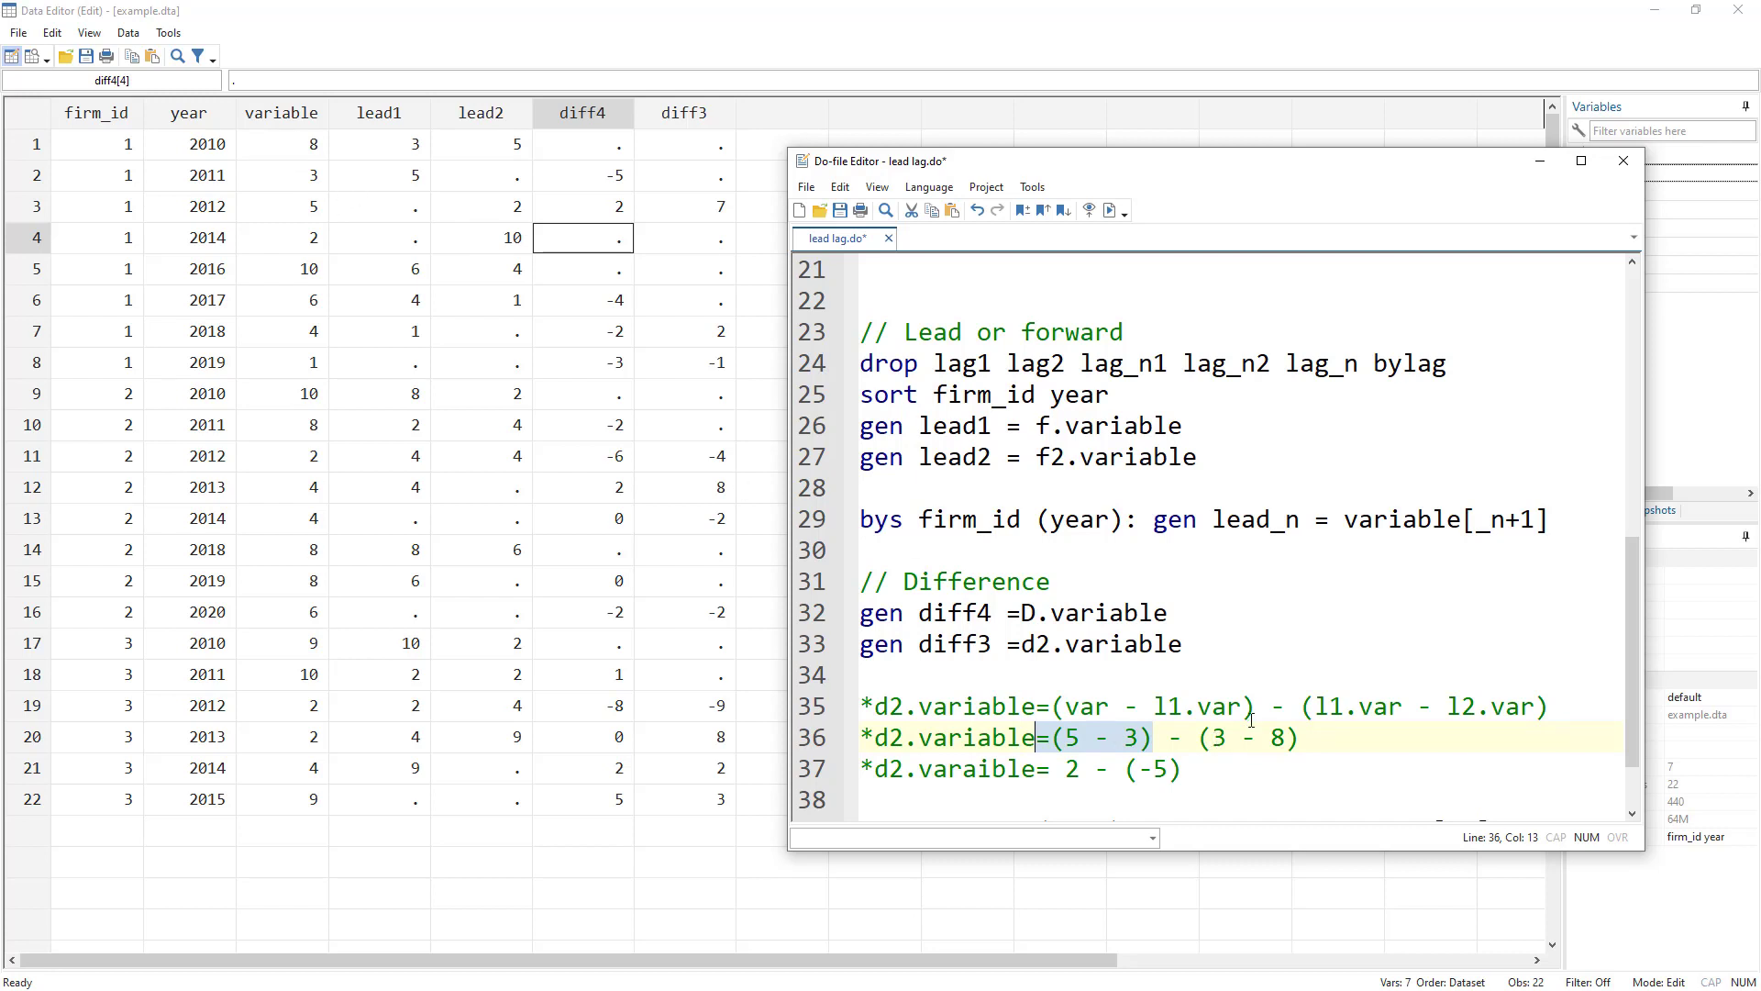
pyautogui.moveTo(1298, 740); pyautogui.dragTo(1196, 739)
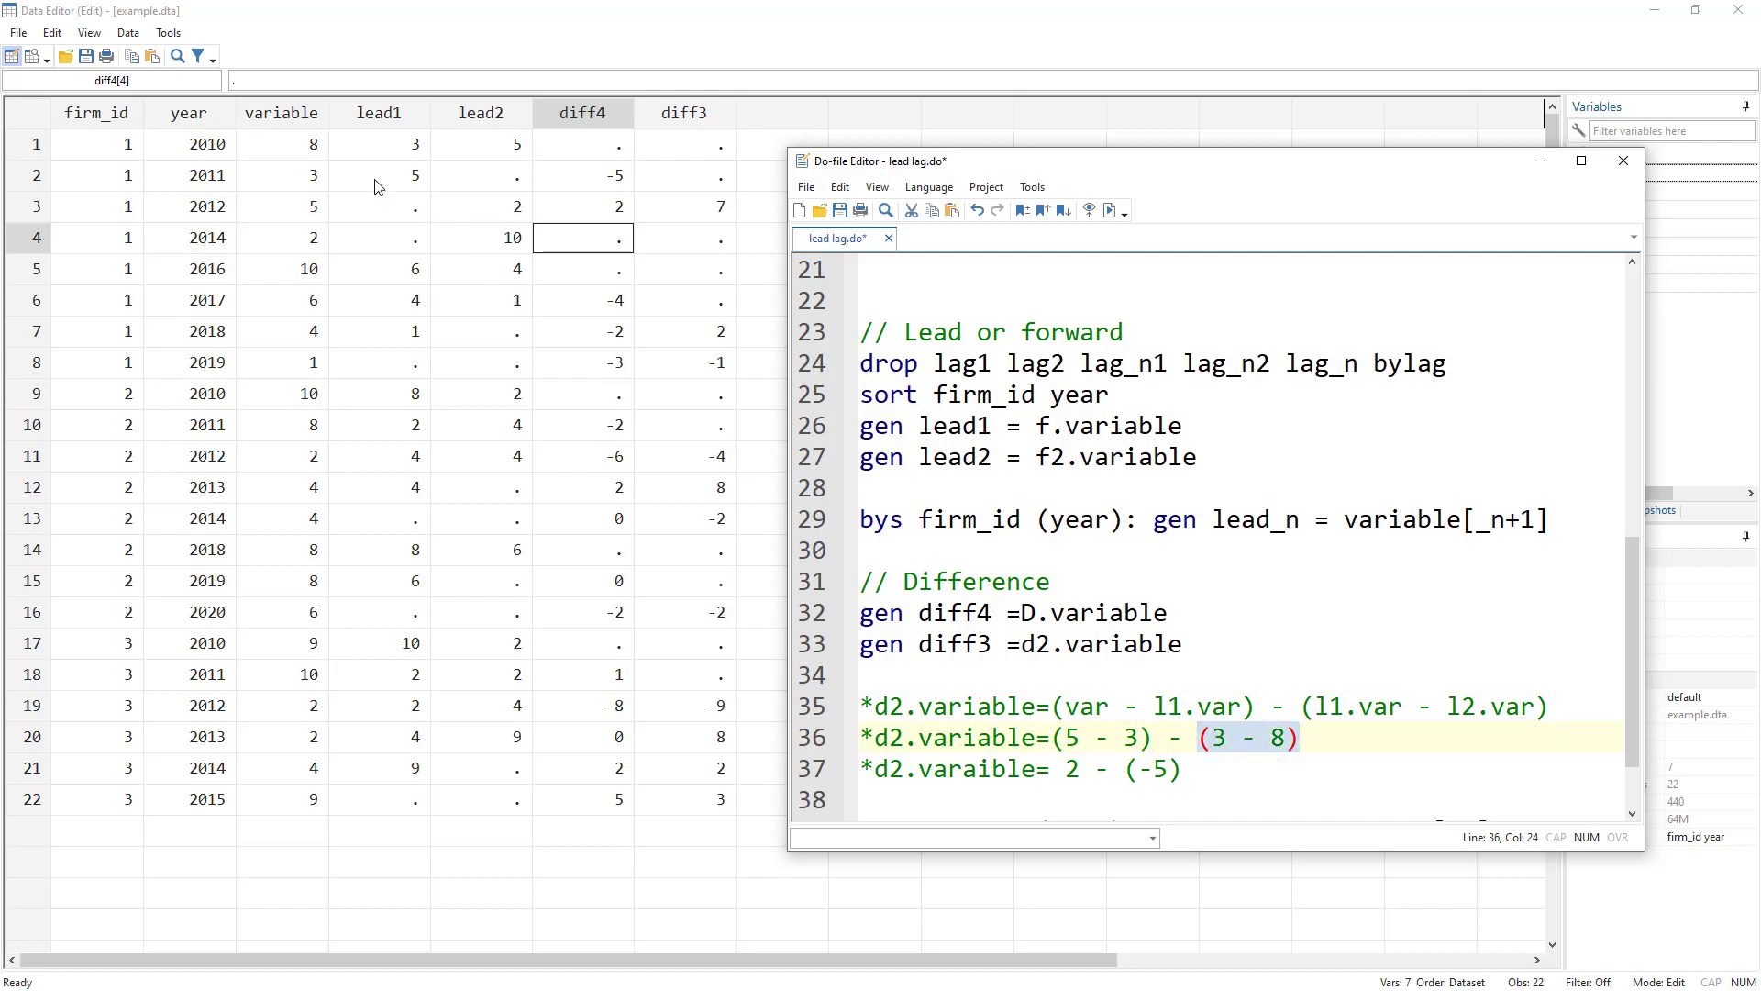
# - Check the worked result by highlighting 2 - (-5) on line 37 and selecting the diff3 value in row 3 of the Data Editor
pyautogui.click(1152, 739)
pyautogui.hotkey('ctrl', 'shift', 'b')
pyautogui.click(1313, 744)
pyautogui.hotkey('ctrl', 'shift', 'b')
pyautogui.moveTo(1064, 769); pyautogui.dragTo(1184, 769)
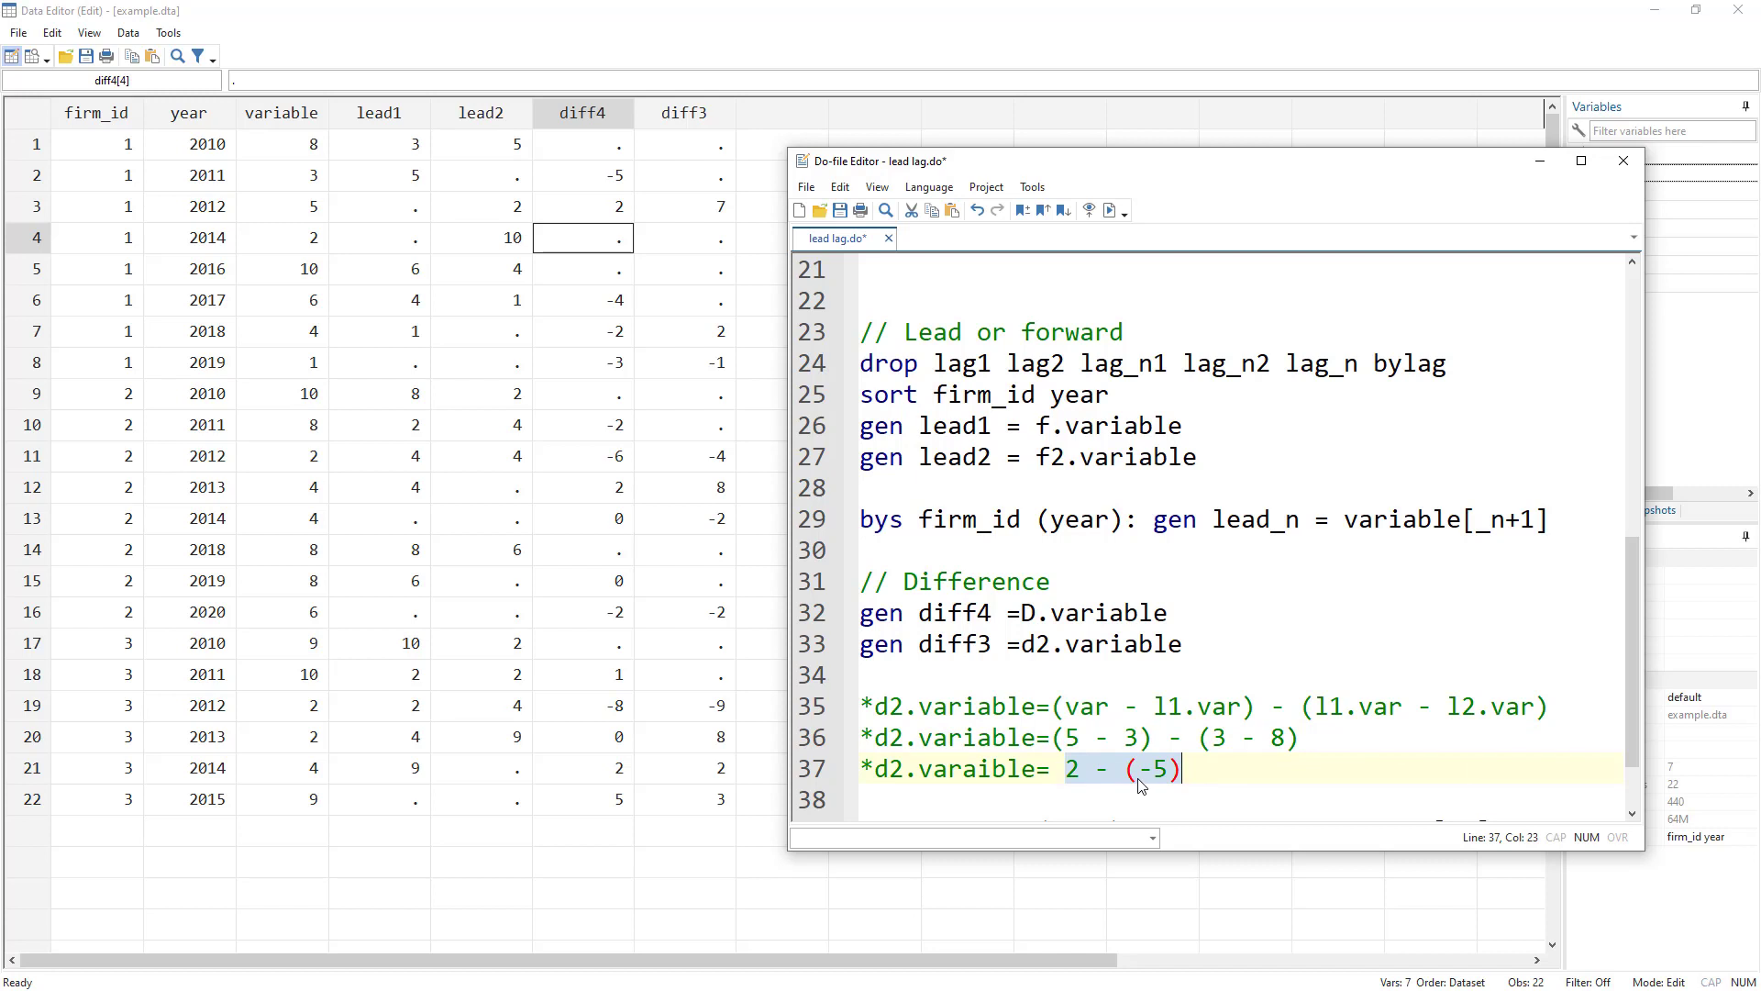
pyautogui.click(1080, 772)
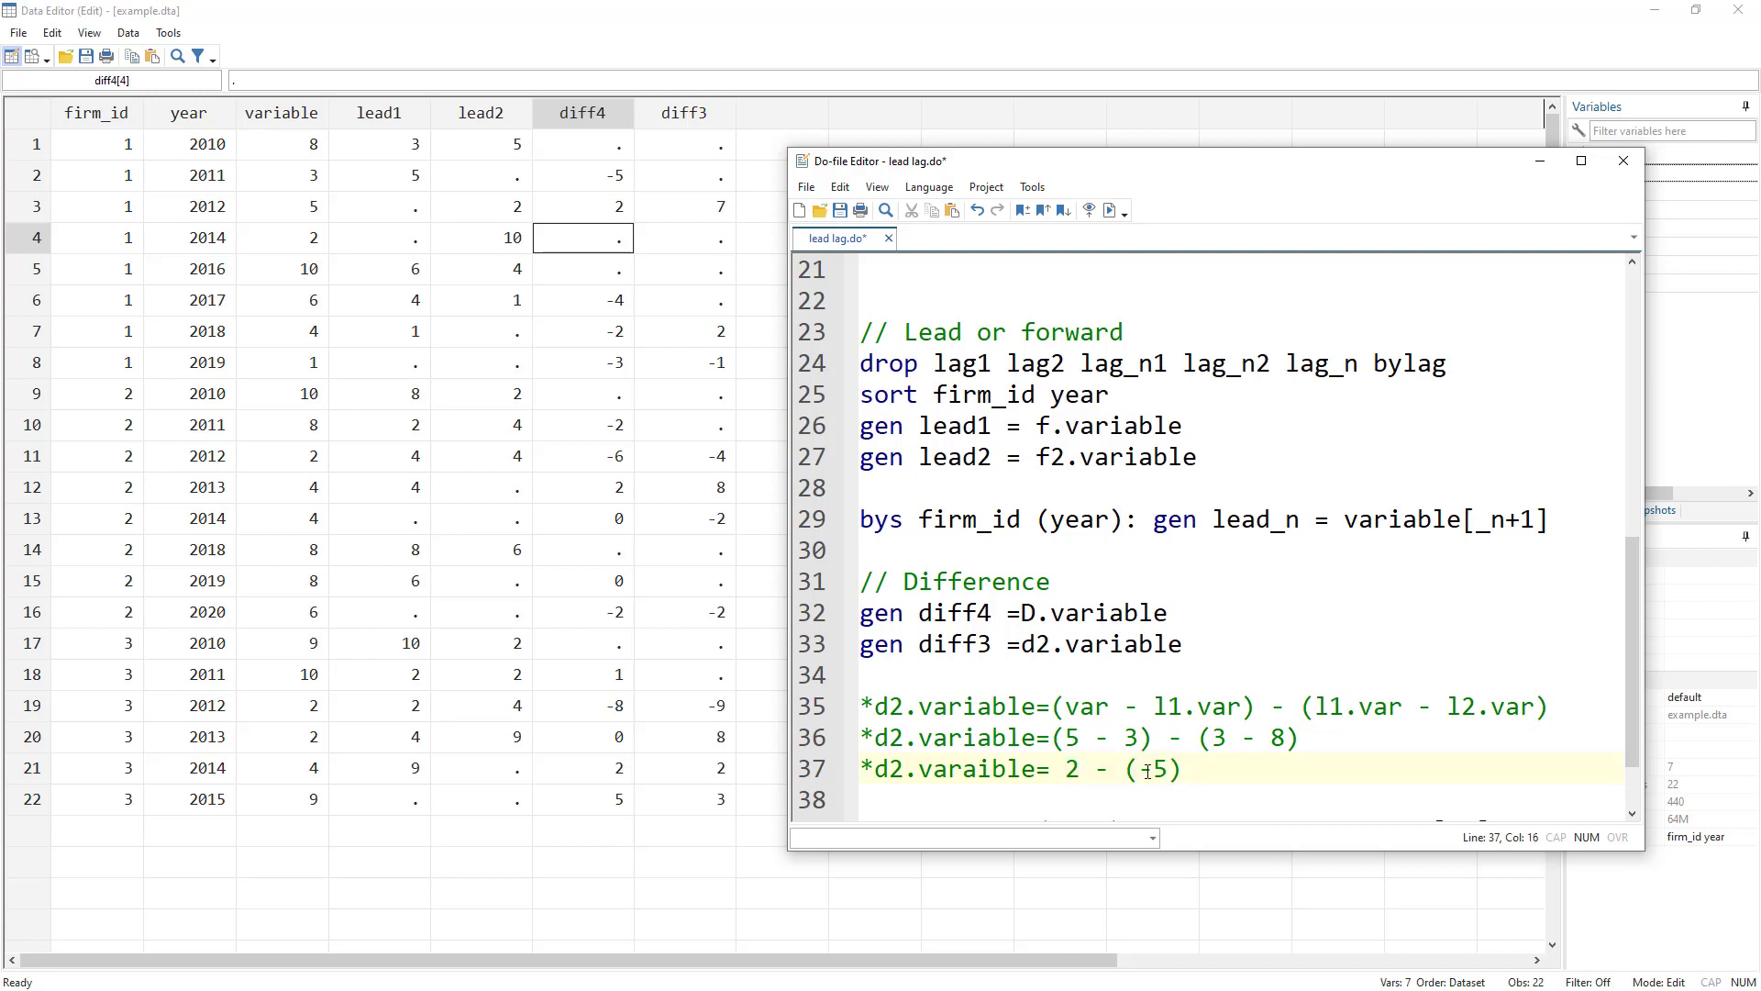
pyautogui.click(708, 207)
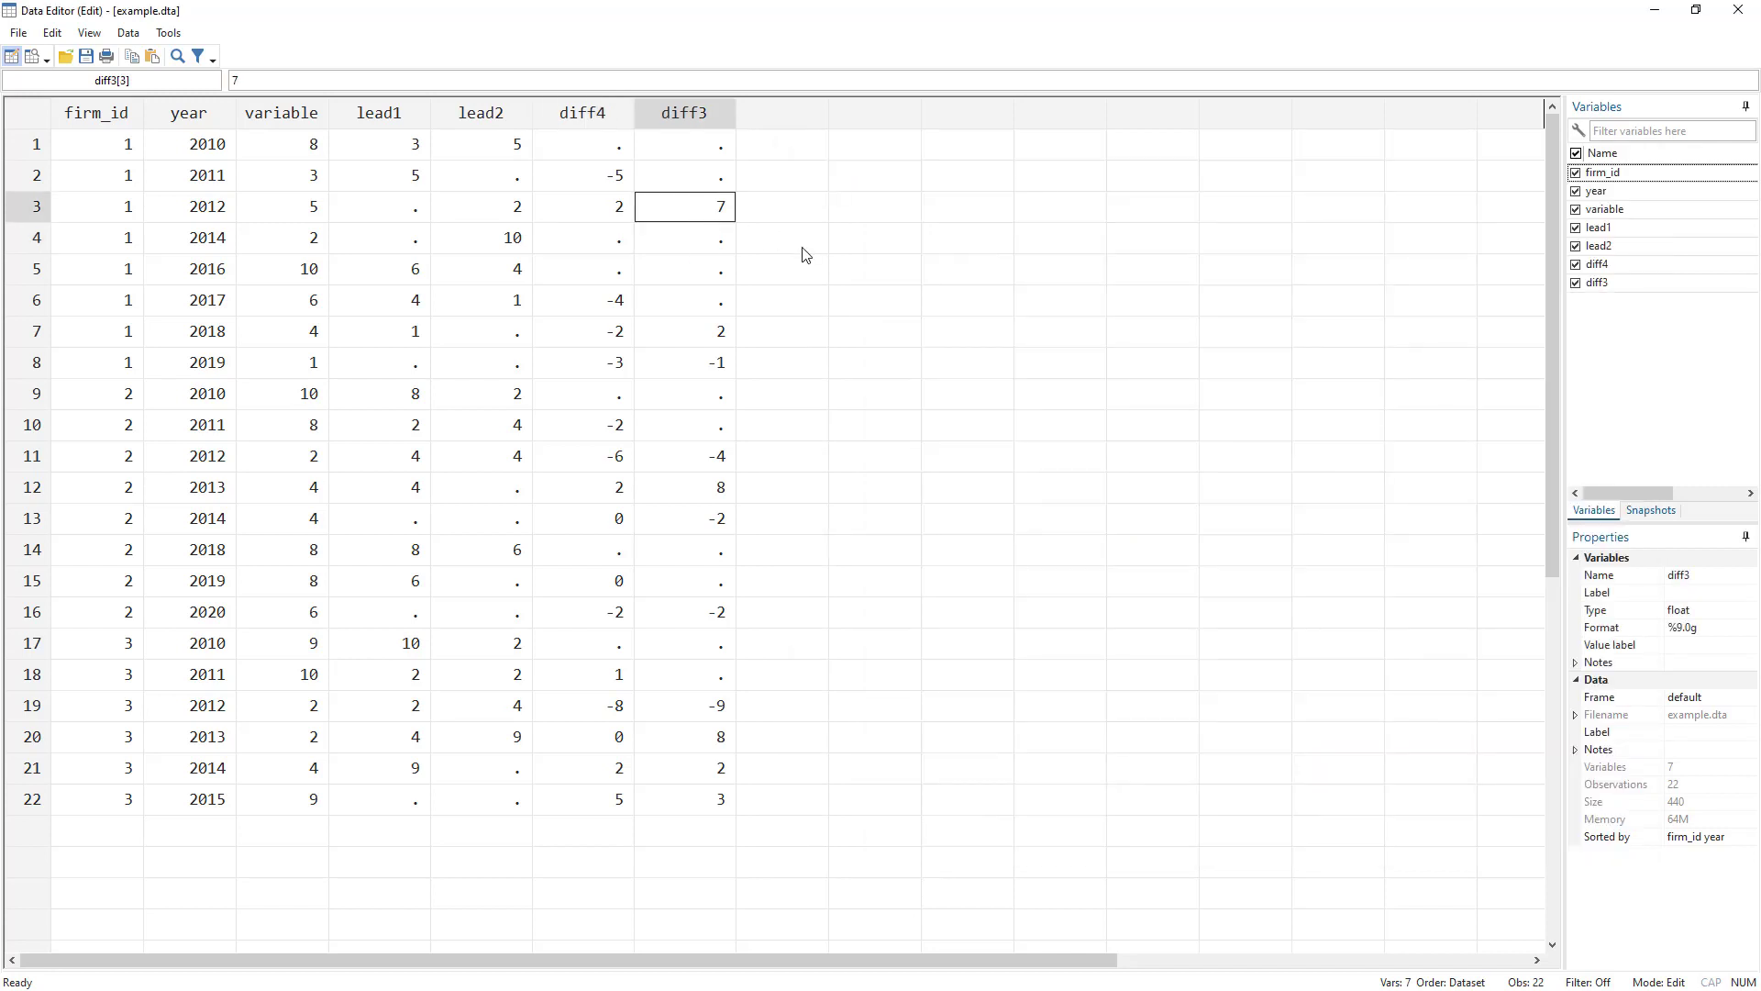